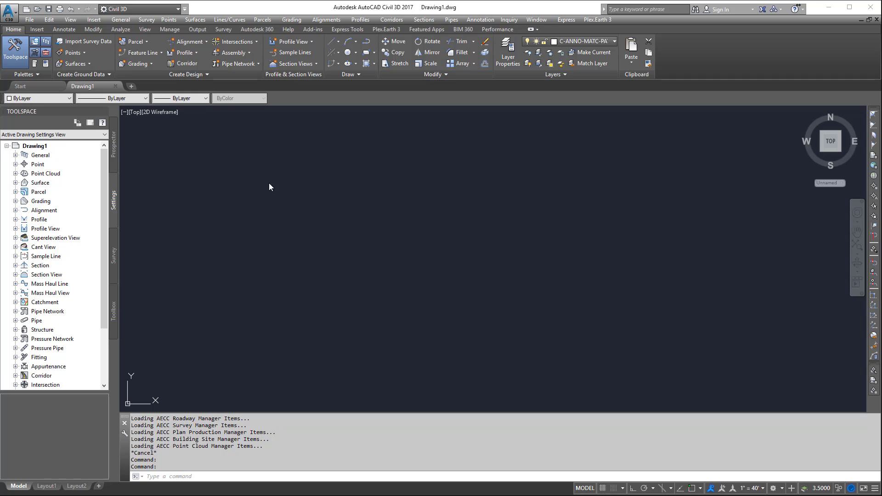
Examine Drawing1's object collections, then its Point settings, including the user-defined property classifications and Point Styles
click(114, 146)
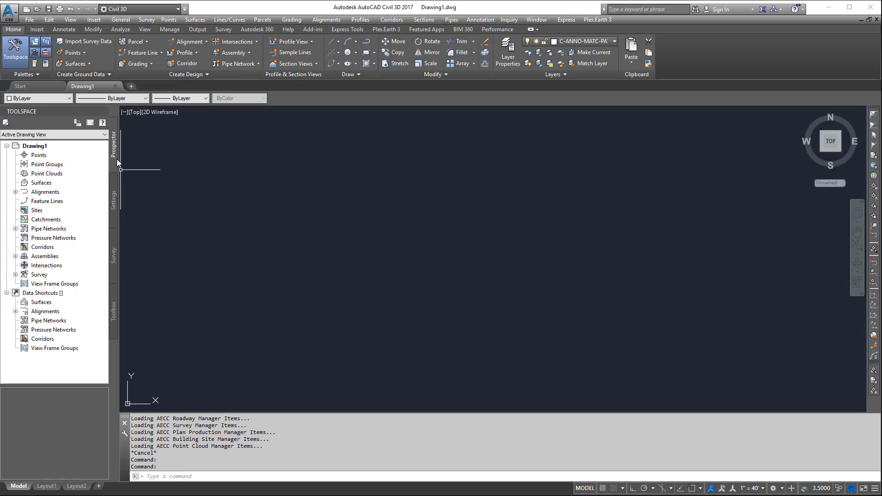
click(115, 191)
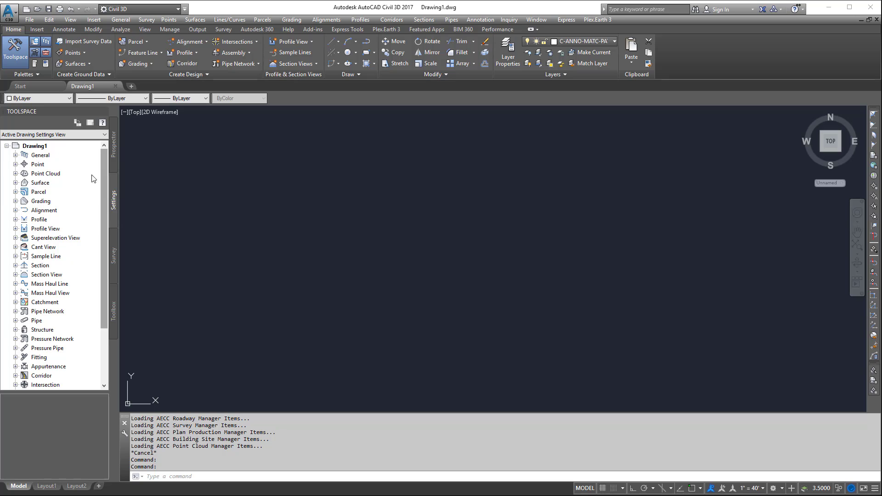
click(15, 164)
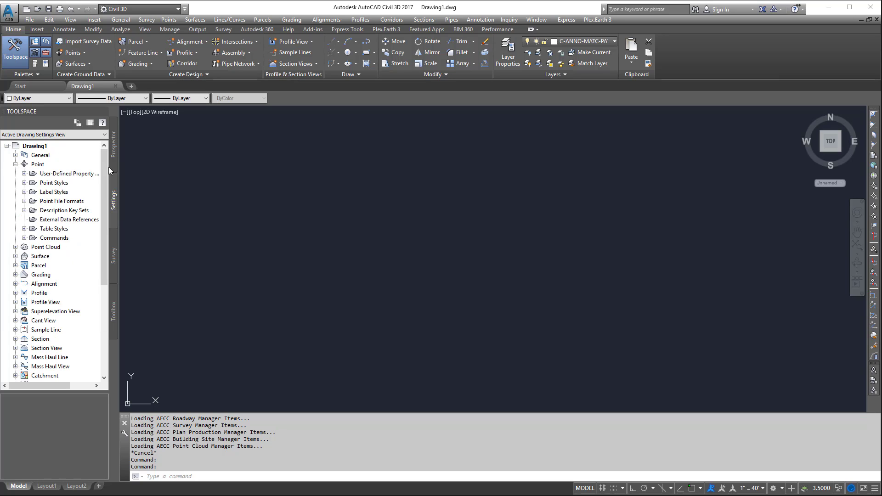
click(24, 173)
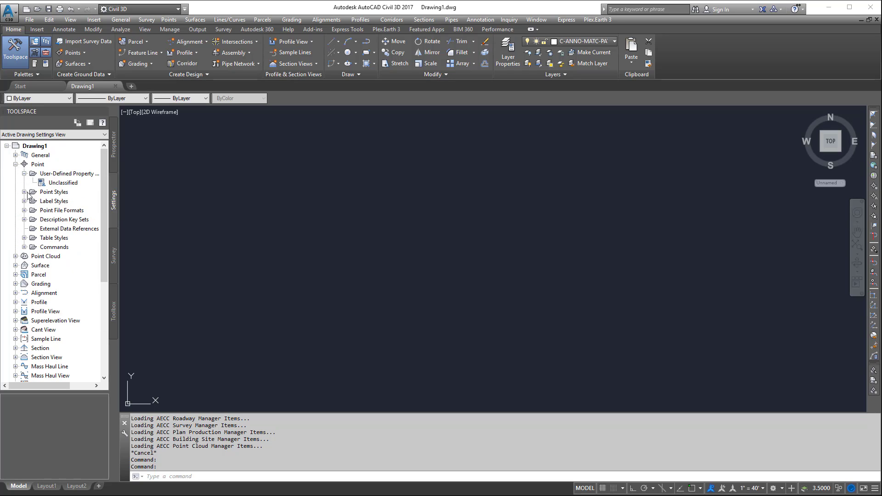
click(24, 192)
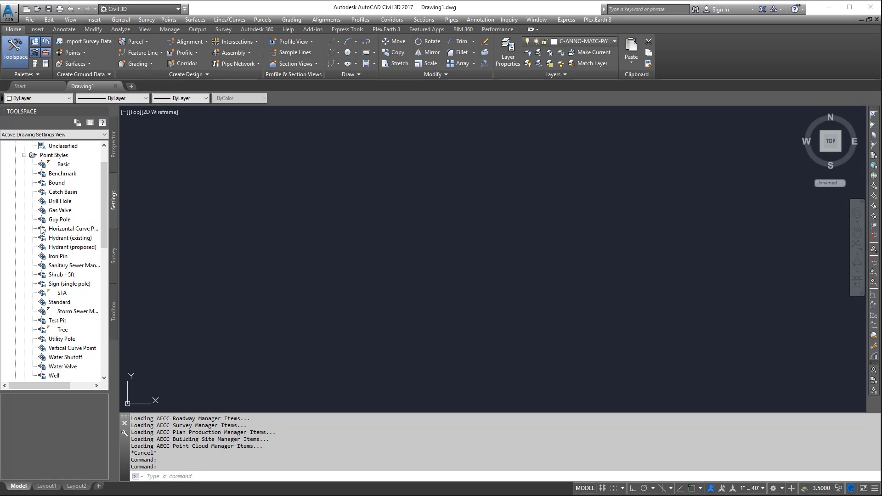
click(24, 155)
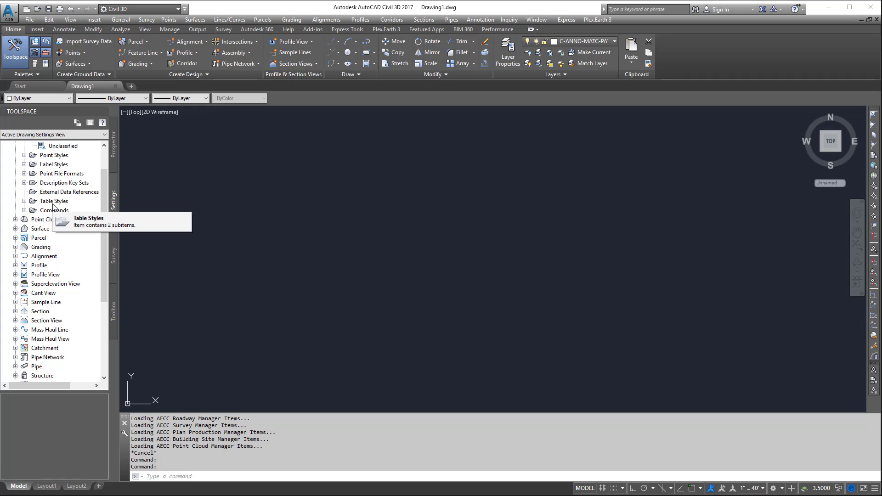
Examine Drawing1's Point description key sets, external data references, table styles and commands
click(25, 183)
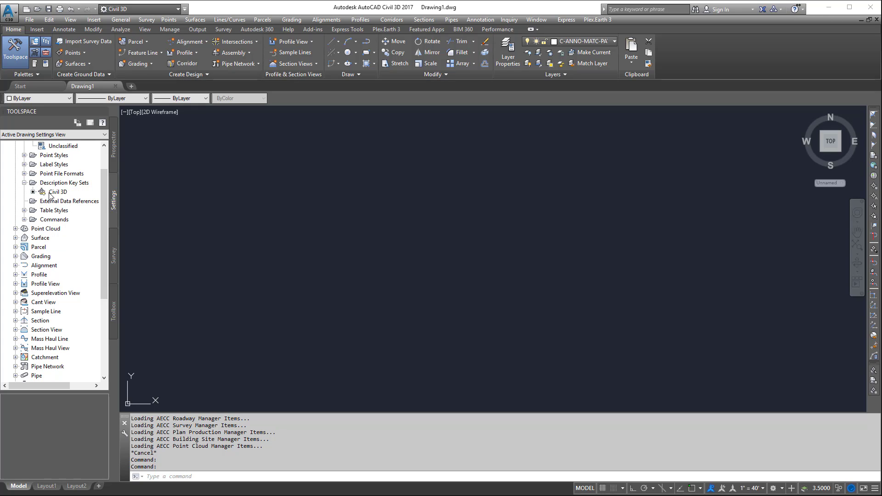
click(49, 193)
click(25, 183)
click(43, 193)
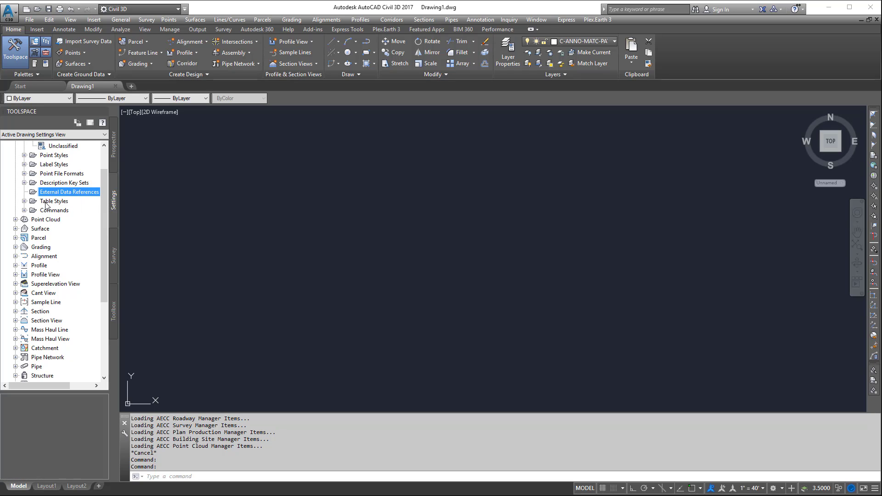
click(46, 201)
click(25, 200)
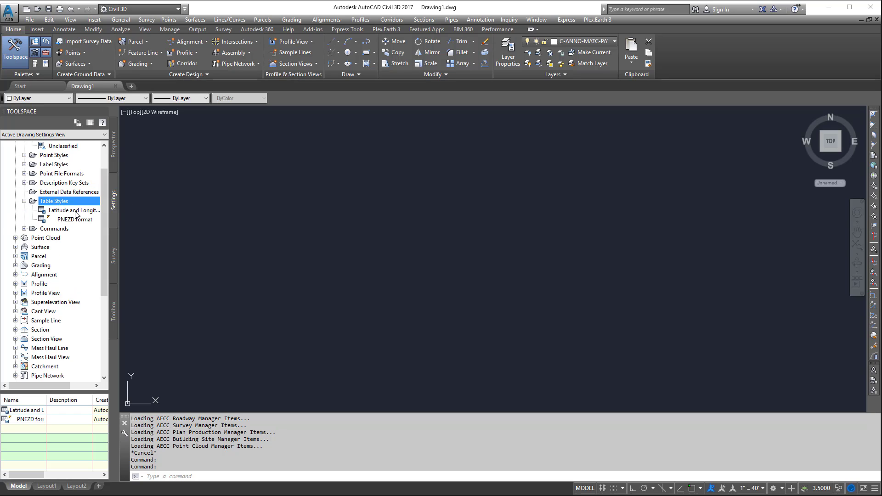
click(24, 201)
click(24, 210)
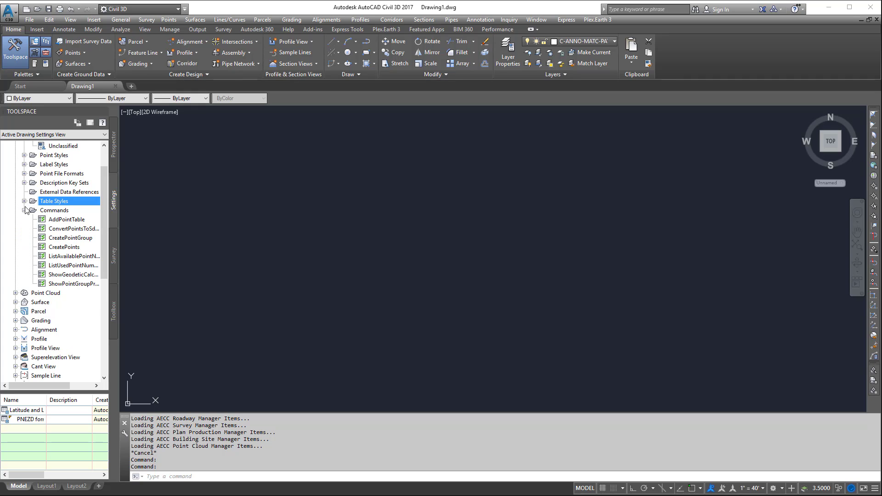
click(25, 210)
scroll(52, 222, up, 2)
click(24, 173)
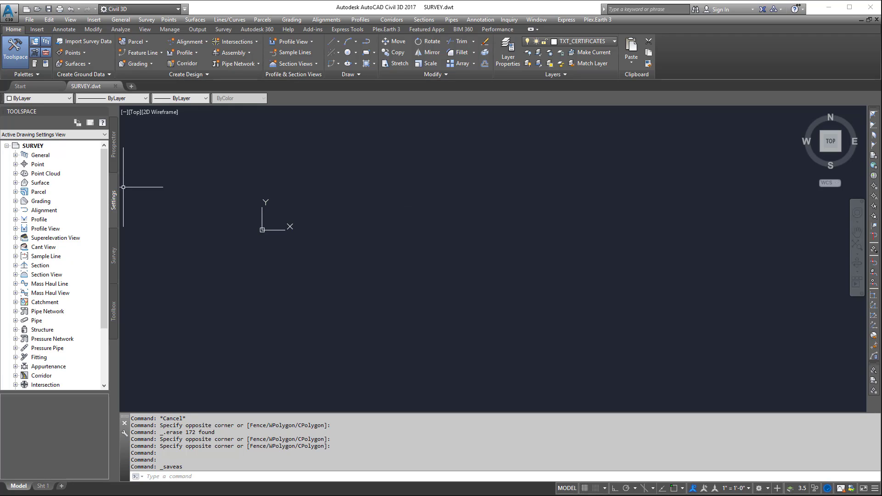
Look through the SURVEY template's object collections and settings, the survey databases and the toolbox utilities
click(116, 157)
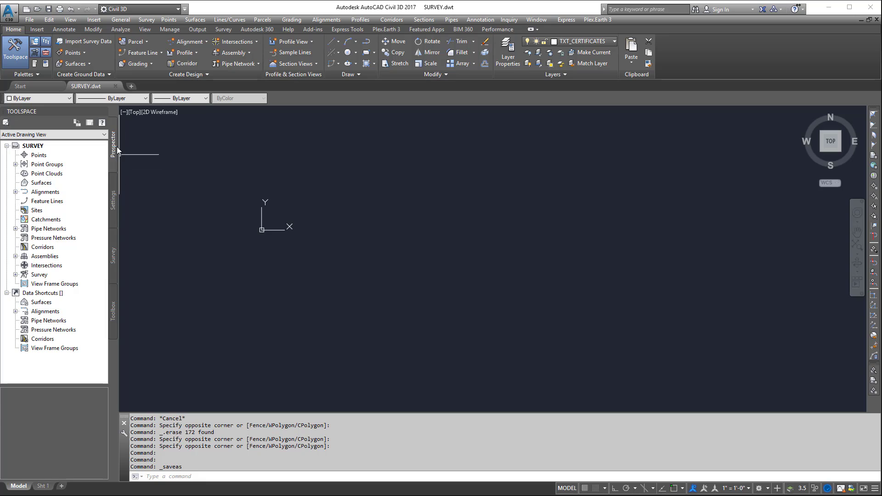
click(114, 201)
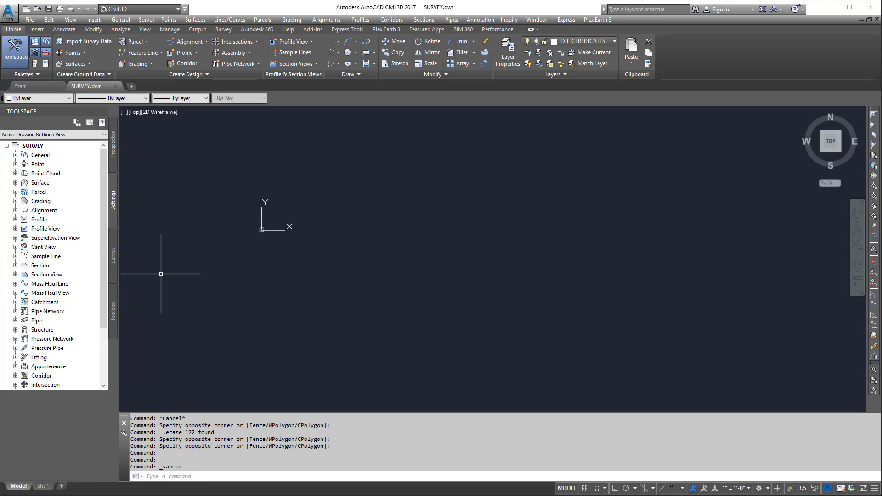
click(114, 257)
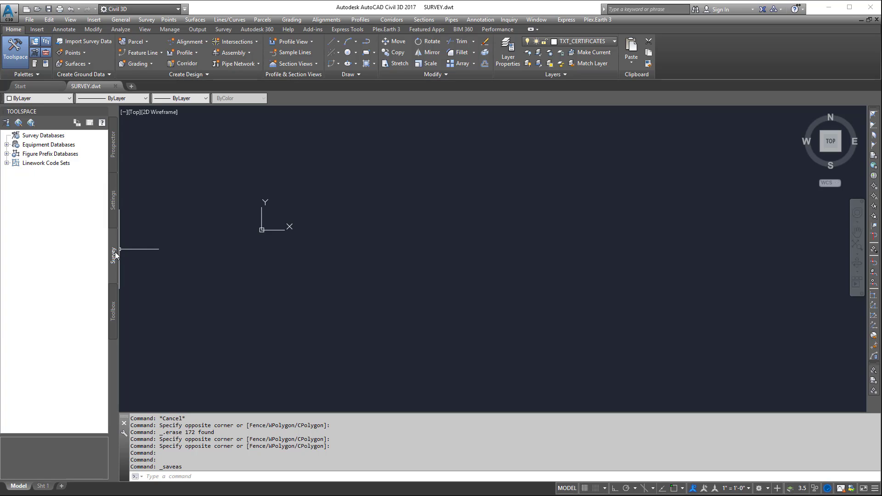
click(114, 304)
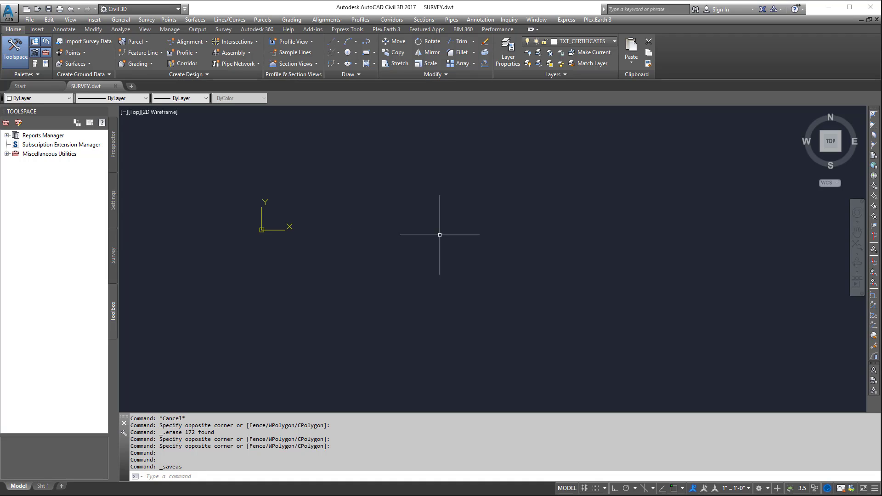
Examine the report categories under Miscellaneous Utilities, including the Alignment reports
click(7, 154)
click(15, 163)
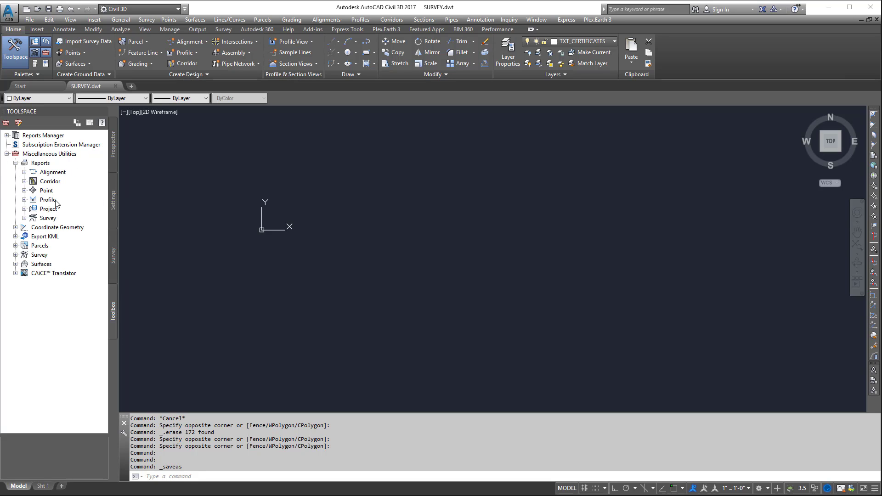
click(24, 172)
click(25, 172)
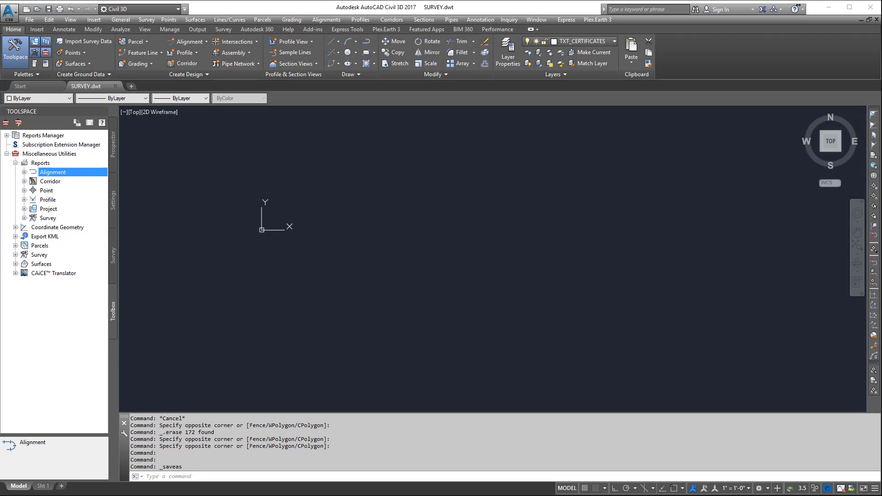
Compare the SURVEY template's object collections with its settings tree
click(113, 146)
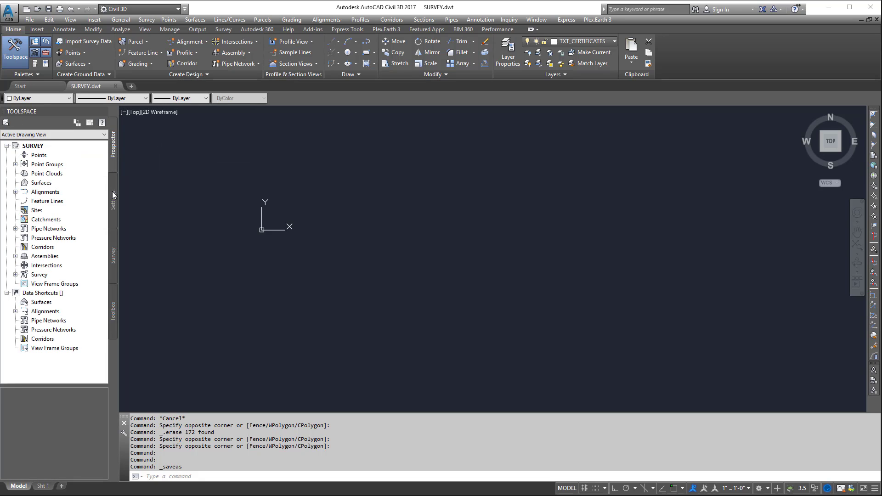
click(112, 192)
click(113, 164)
click(115, 188)
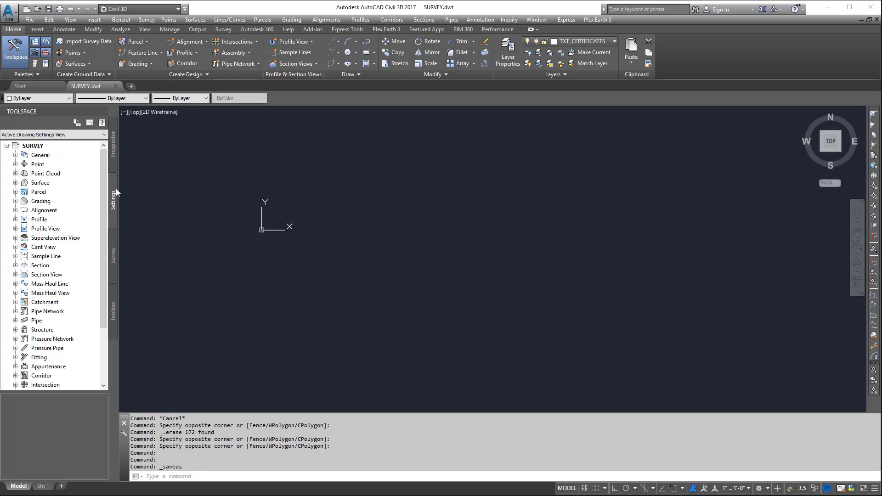
Examine the full list of point styles under the SURVEY template's Point settings
click(15, 165)
click(24, 182)
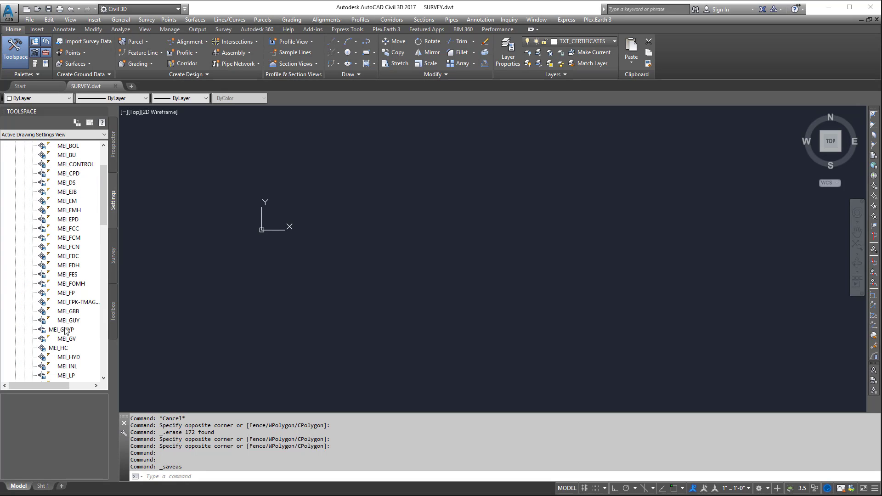
scroll(67, 222, up, 2)
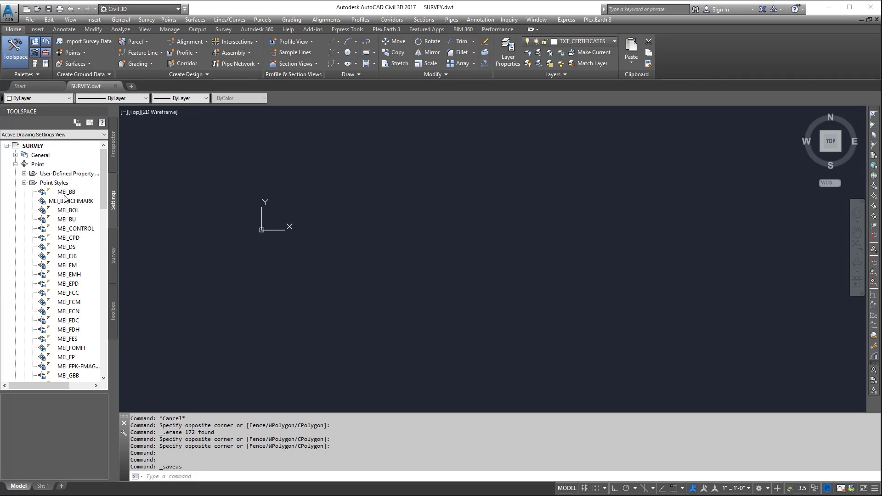
mouse_move(72, 197)
scroll(79, 307, down, 2)
scroll(67, 269, up, 2)
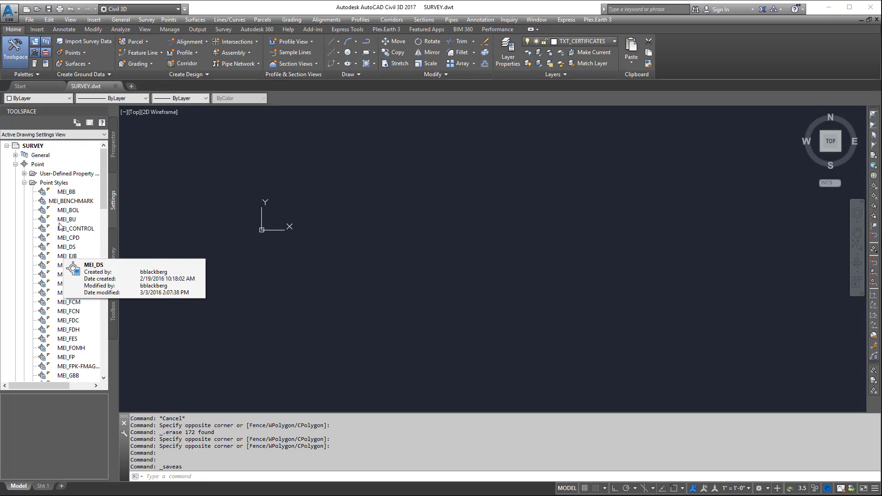
scroll(69, 229, down, 6)
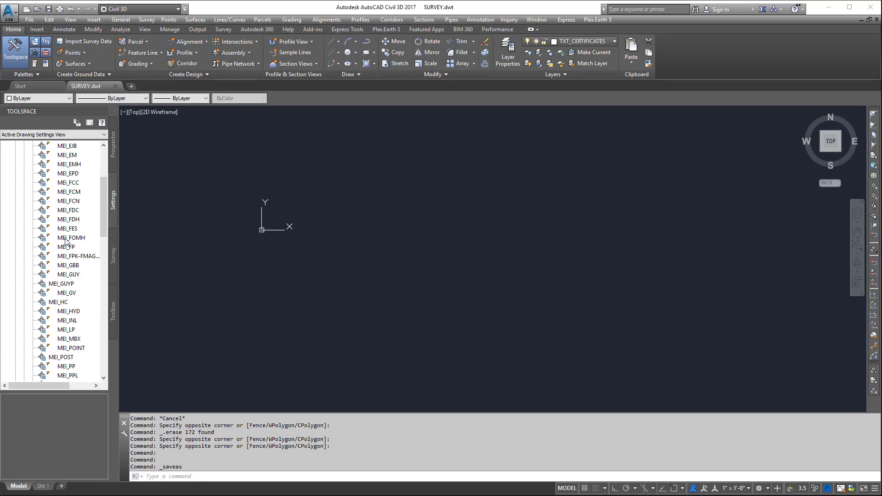
scroll(74, 276, down, 4)
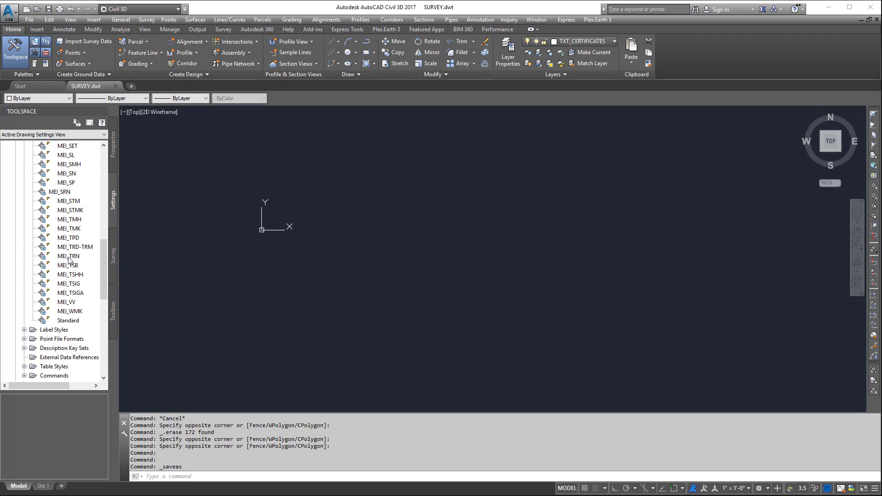
scroll(71, 276, up, 10)
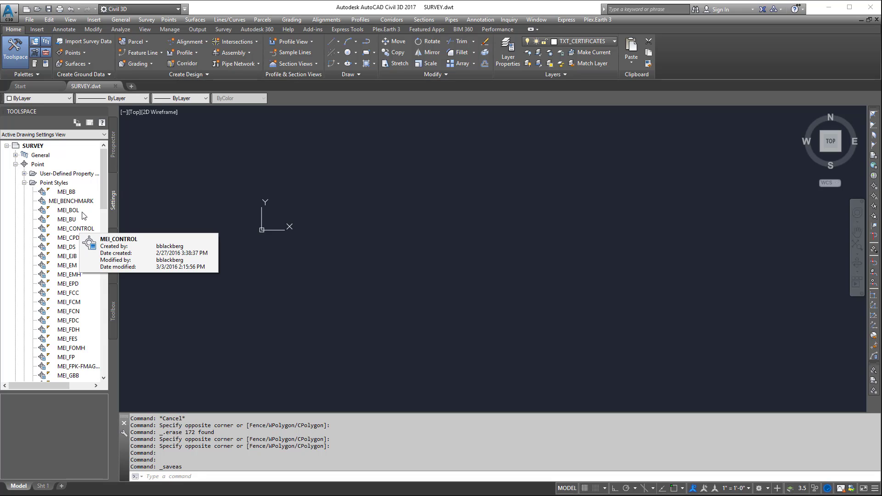
scroll(78, 225, down, 5)
scroll(63, 262, down, 1)
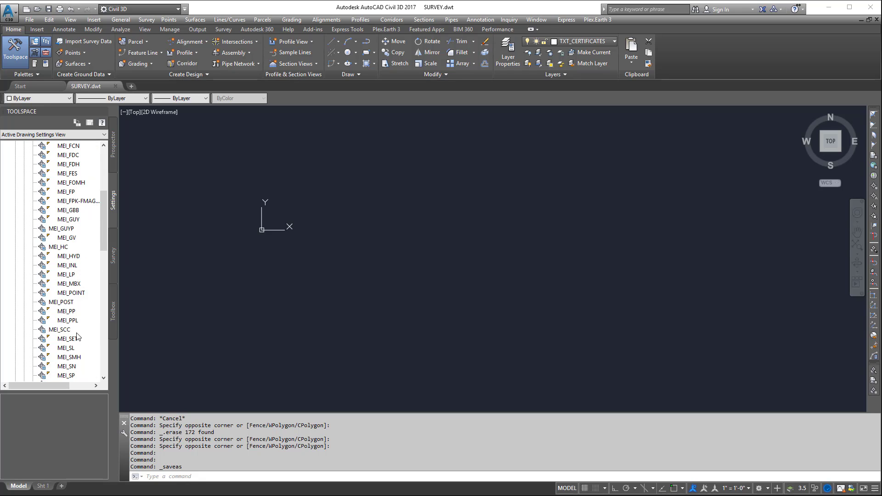
scroll(78, 331, up, 6)
scroll(75, 213, down, 14)
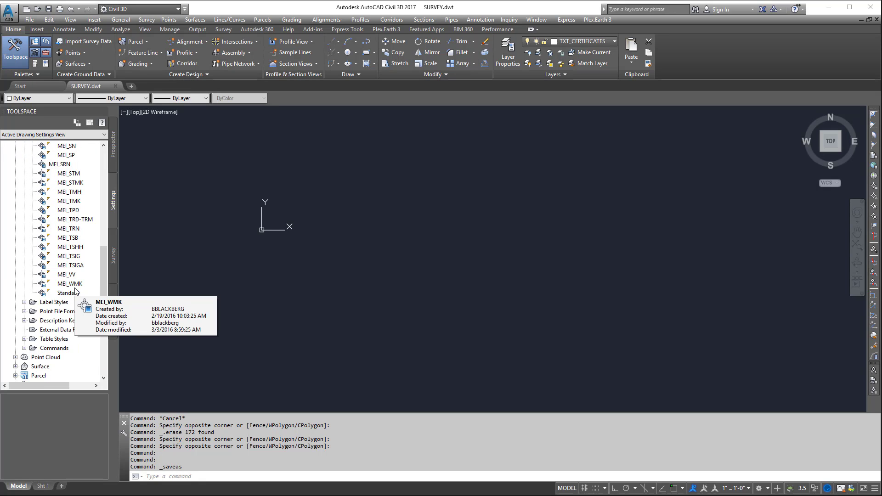
scroll(76, 292, up, 14)
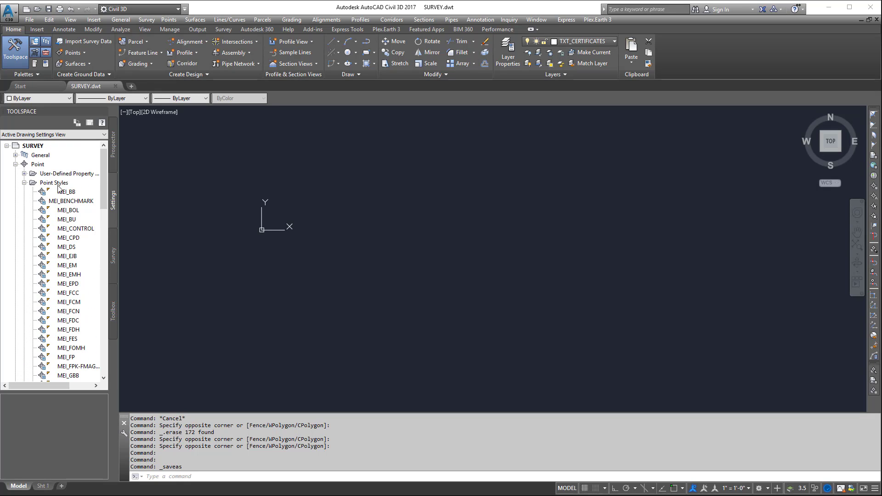
click(24, 183)
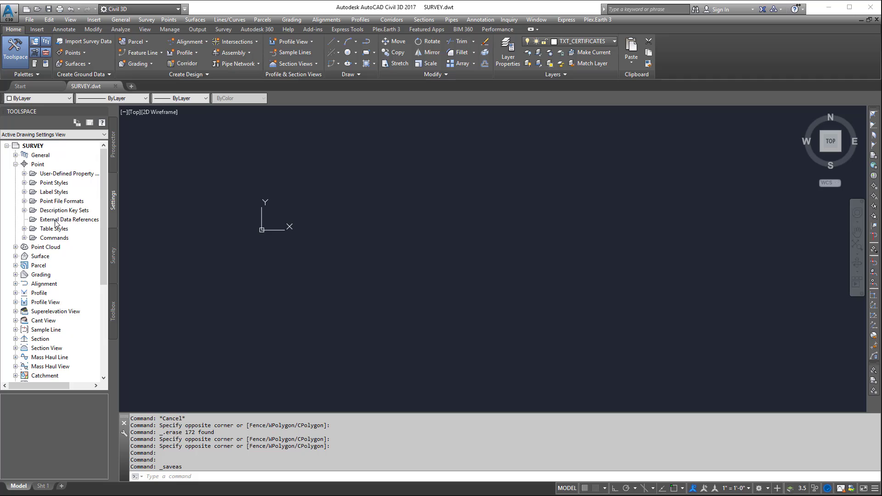
Open the keys of the Point description key set MEI for editing
click(25, 210)
click(53, 219)
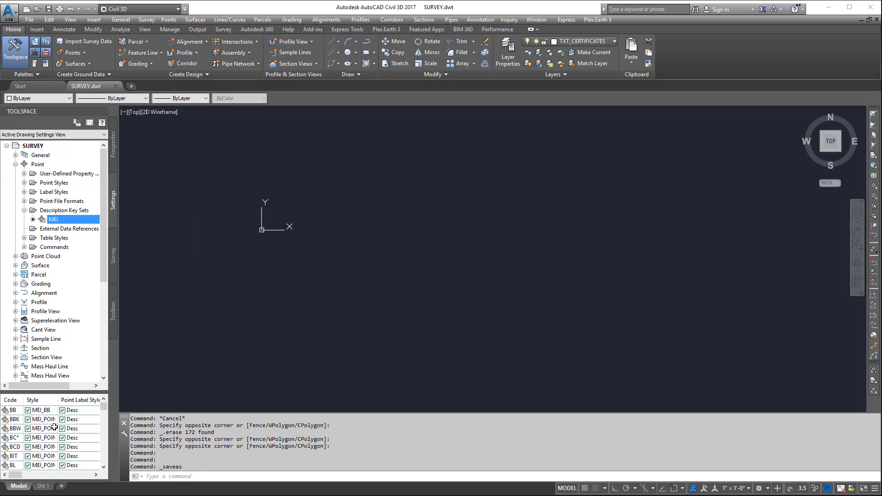
right_click(53, 220)
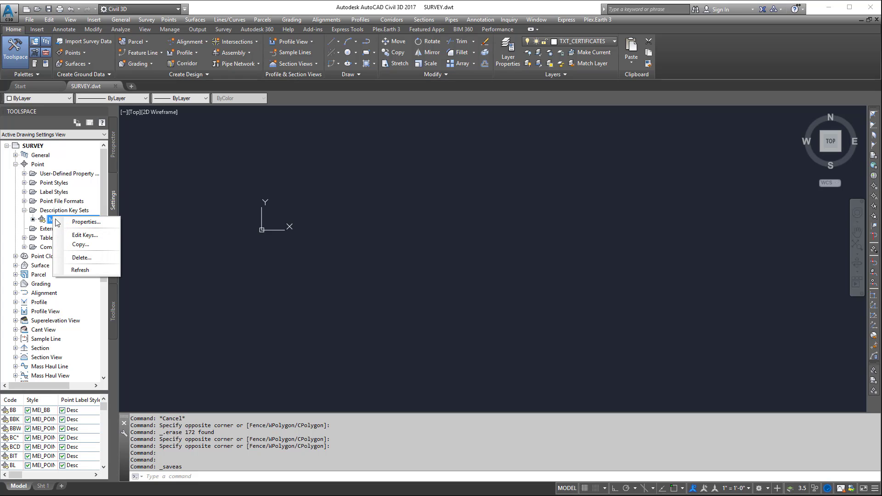
click(75, 235)
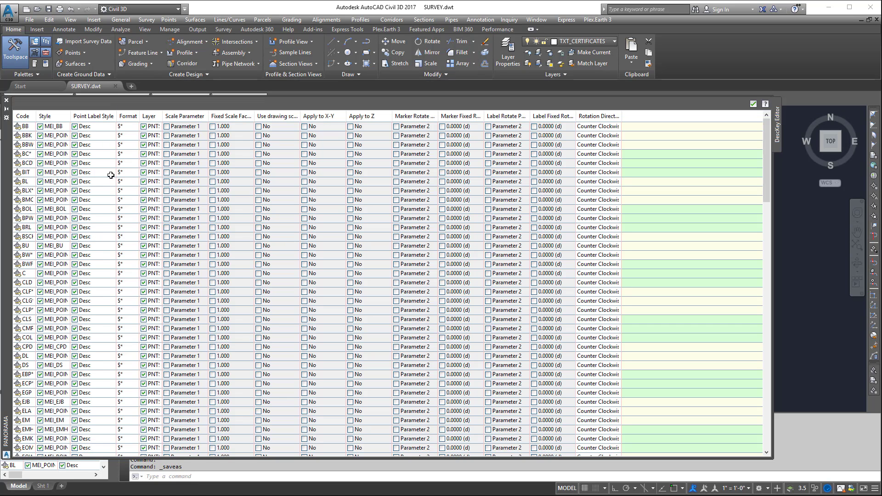
Widen the Code, Style, Format and Layer columns of the description key table so their entries are readable
drag(36, 116, 137, 116)
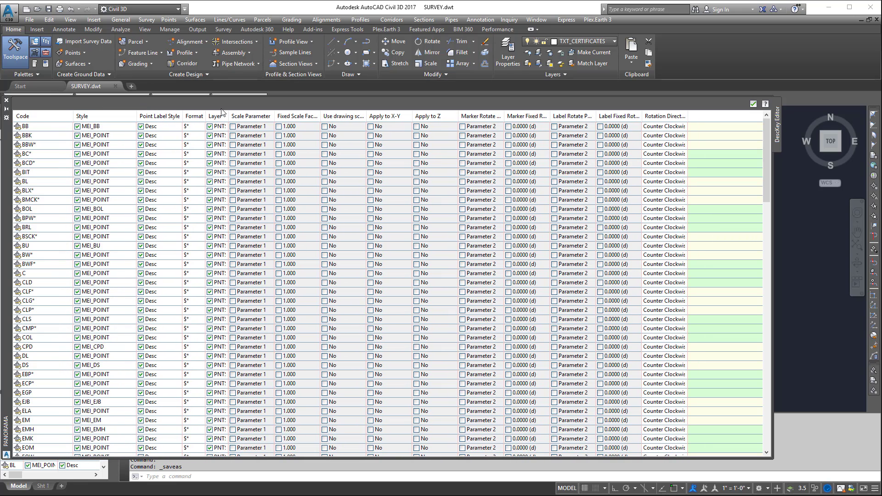
drag(206, 112, 344, 113)
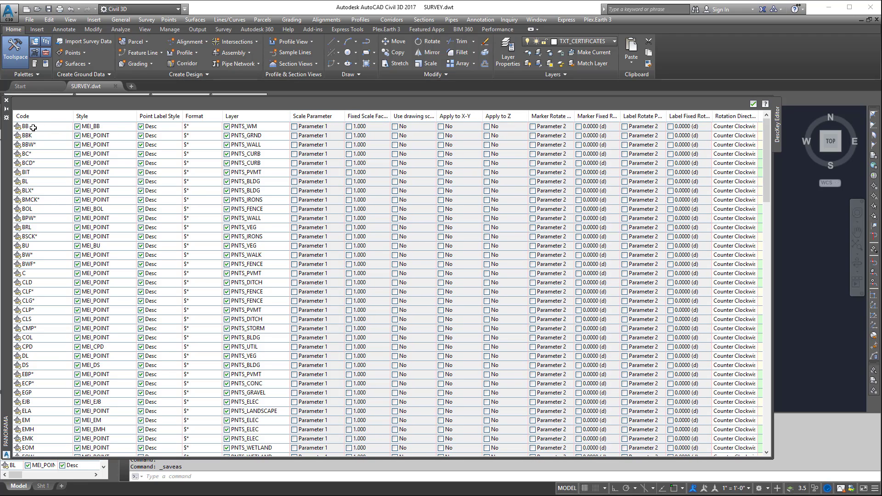
mouse_move(33, 128)
mouse_move(267, 127)
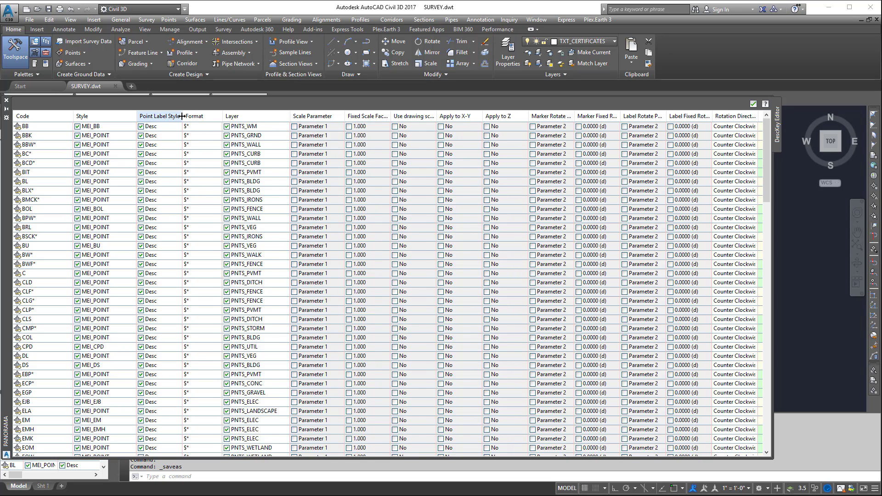
Widen the Point Label Style column and look through the whole MEI description key table
drag(182, 116, 186, 116)
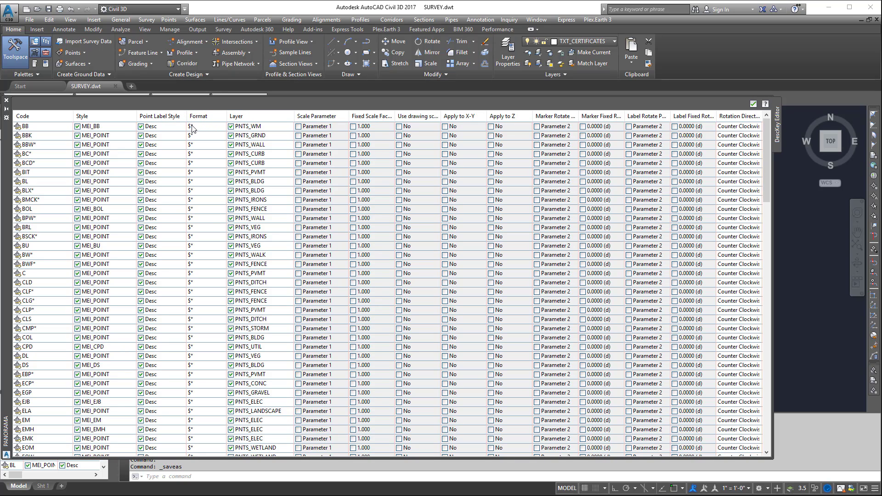
mouse_move(200, 126)
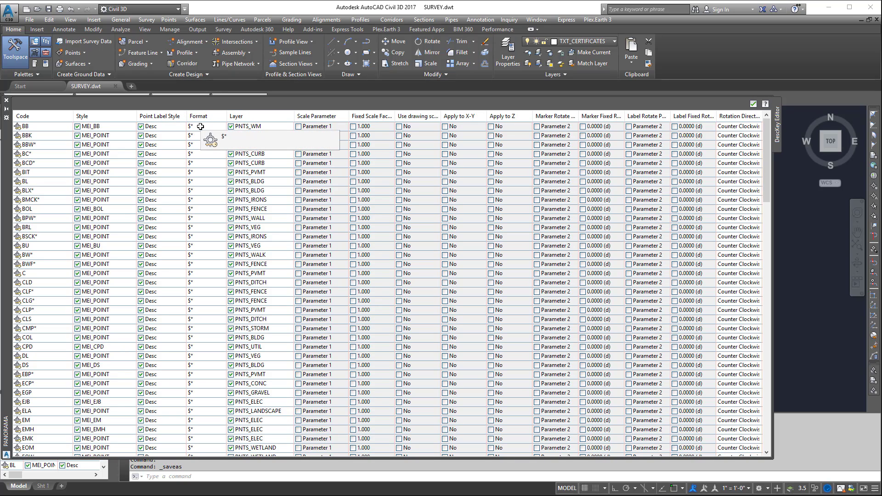
mouse_move(328, 146)
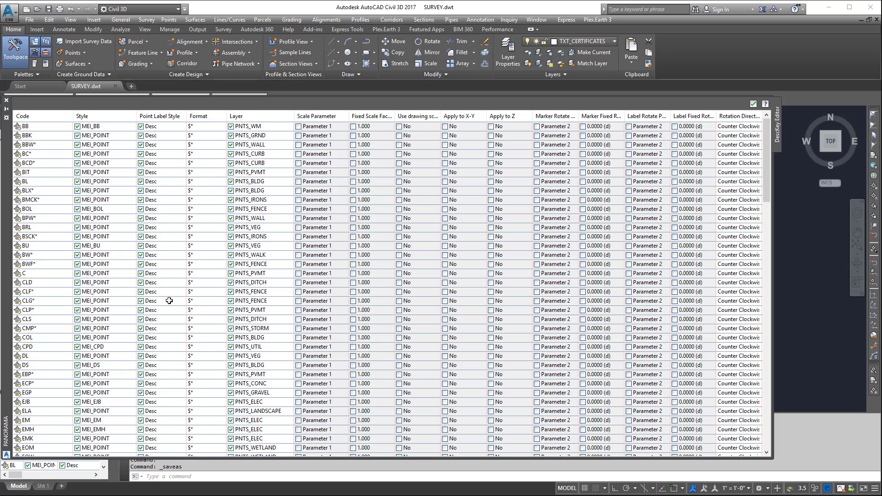
scroll(50, 223, down, 2)
scroll(49, 222, down, 13)
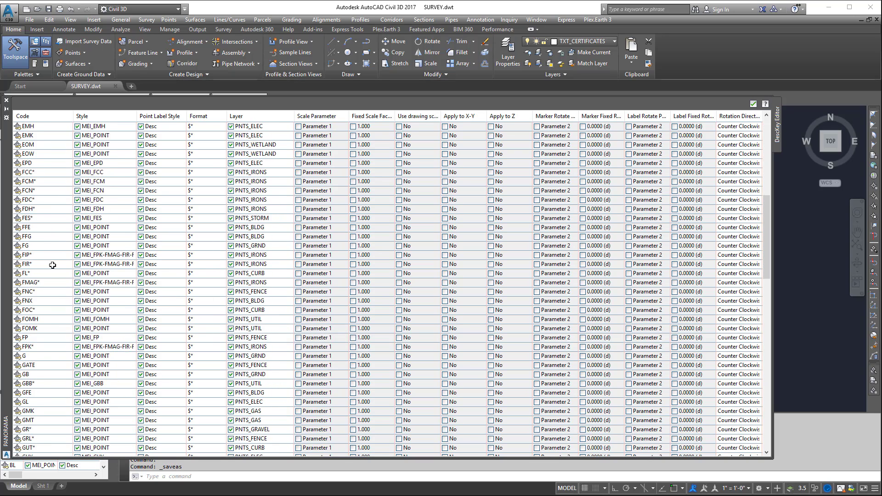
scroll(73, 306, down, 20)
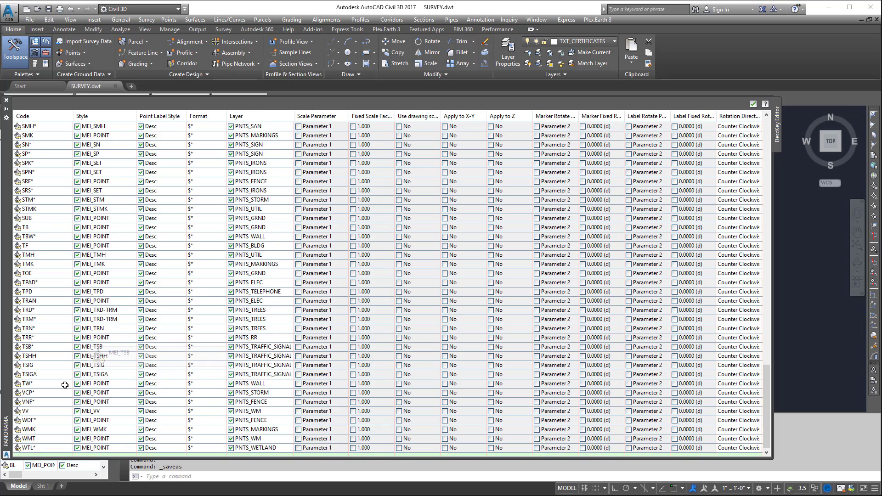
scroll(65, 371, up, 15)
scroll(64, 371, up, 20)
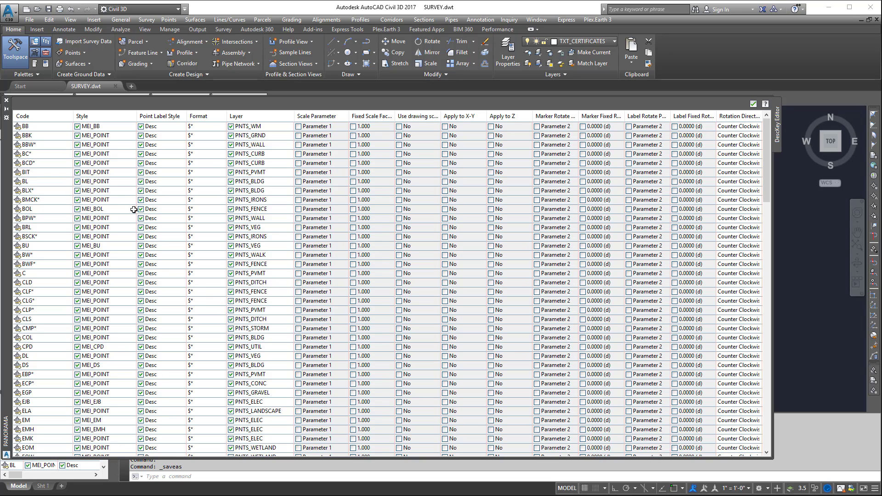
Add a new description key to the MEI set and locate it at the end of the table
scroll(73, 207, down, 2)
scroll(72, 208, down, 20)
scroll(68, 191, down, 10)
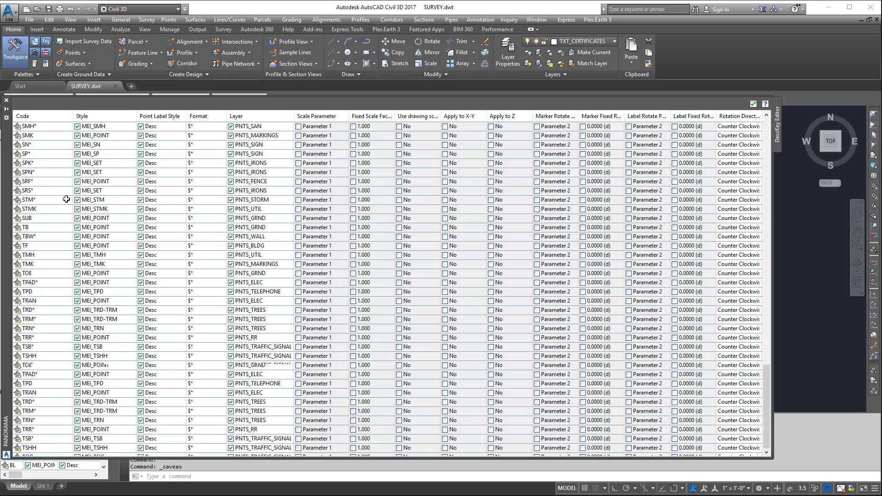
click(49, 210)
right_click(50, 209)
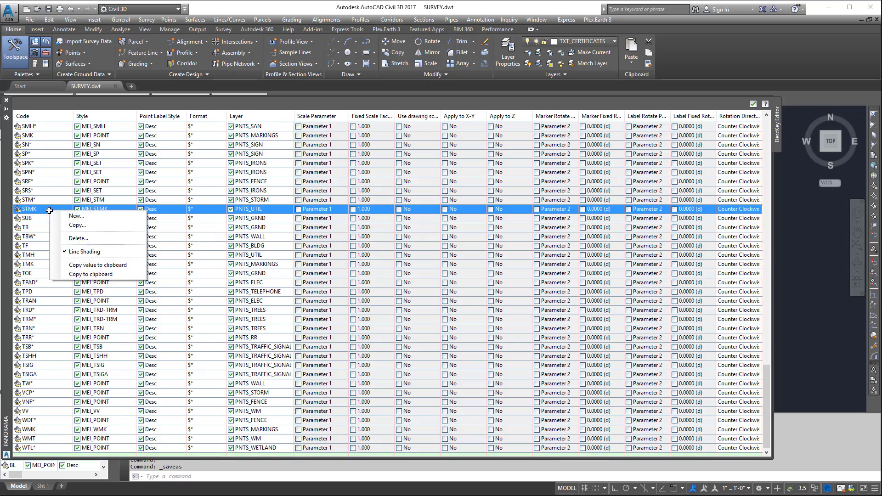
click(62, 277)
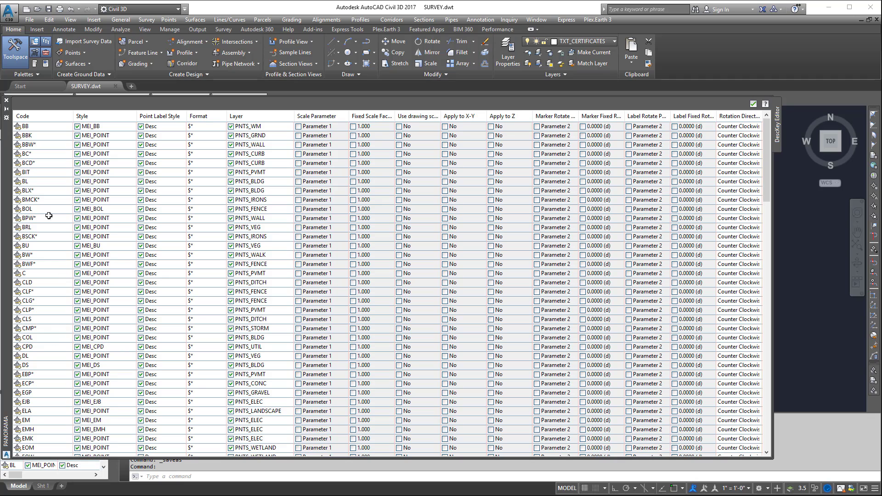
scroll(61, 415, down, 15)
scroll(61, 415, down, 20)
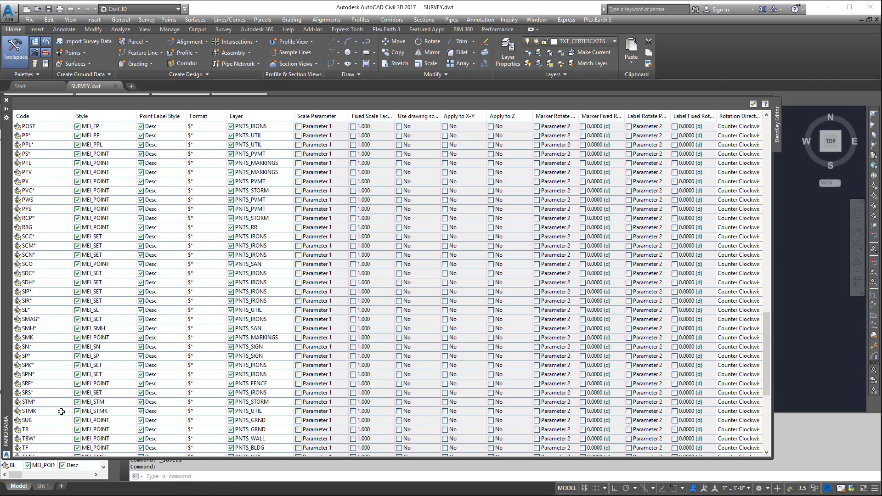
Set the new description key's code to MEI*
click(45, 448)
click(45, 447)
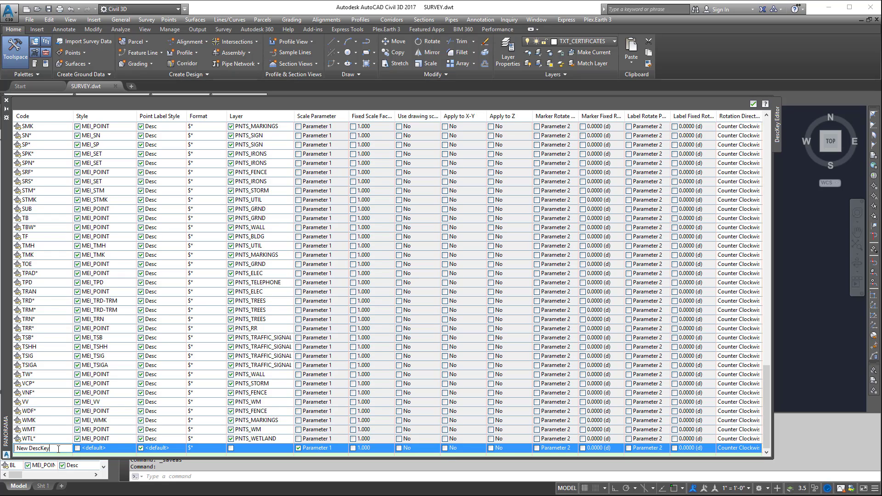
click(1, 450)
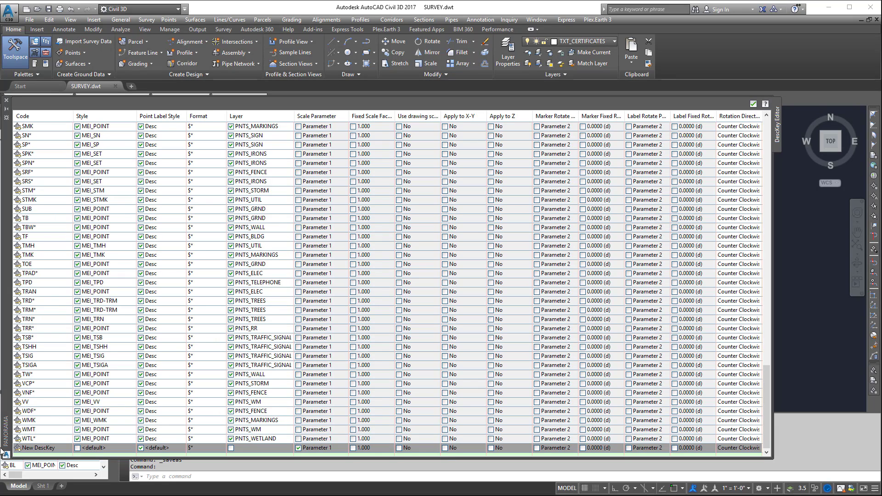
double_click(30, 444)
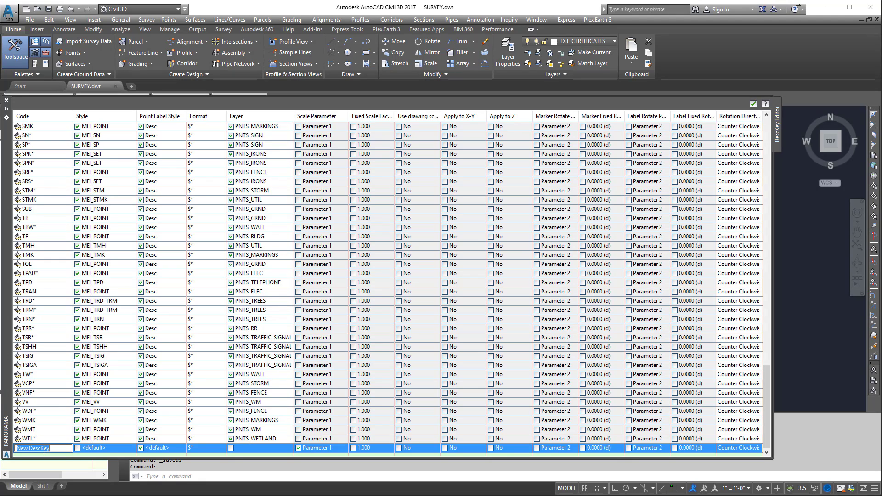
key(BackSpace)
text(MEI*)
key(Return)
scroll(46, 416, down, 17)
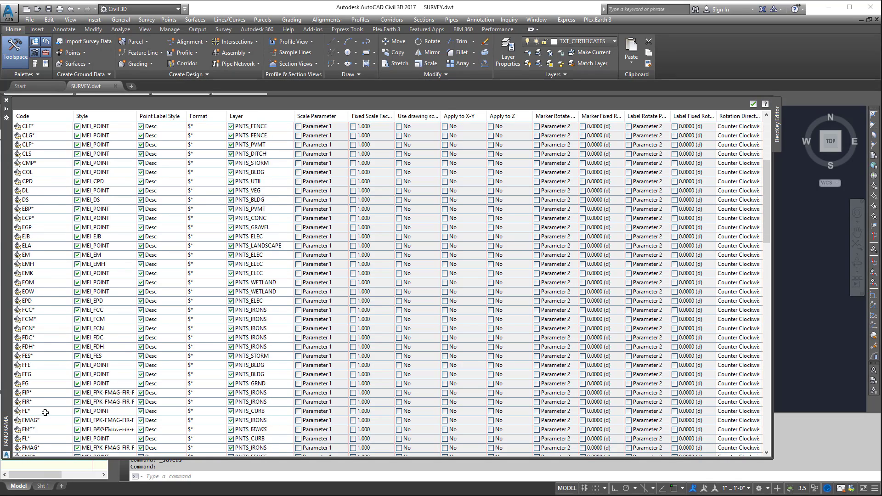
scroll(46, 408, down, 13)
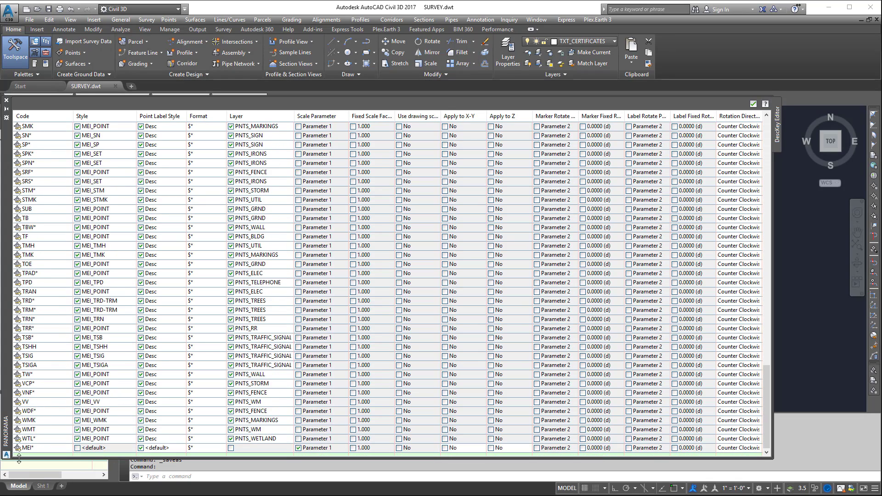
Assign the point style MEI_POINT and the point label style Desc to the MEI* key
click(27, 449)
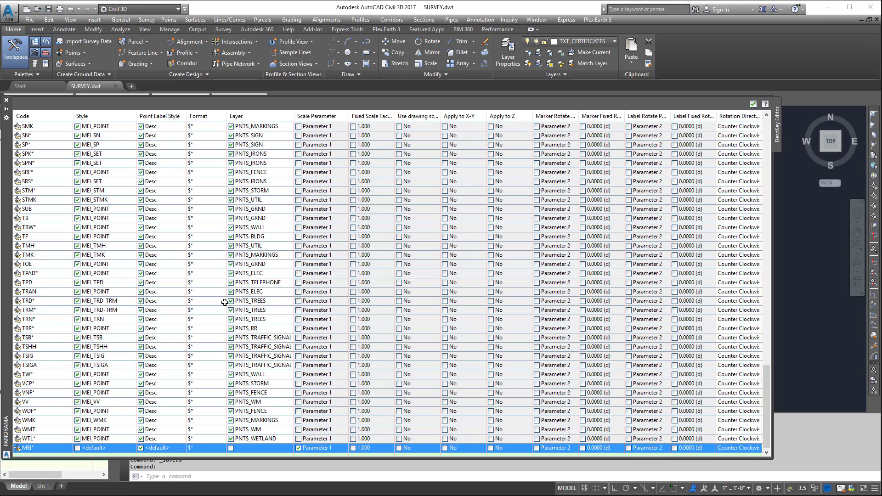
scroll(53, 442, up, 11)
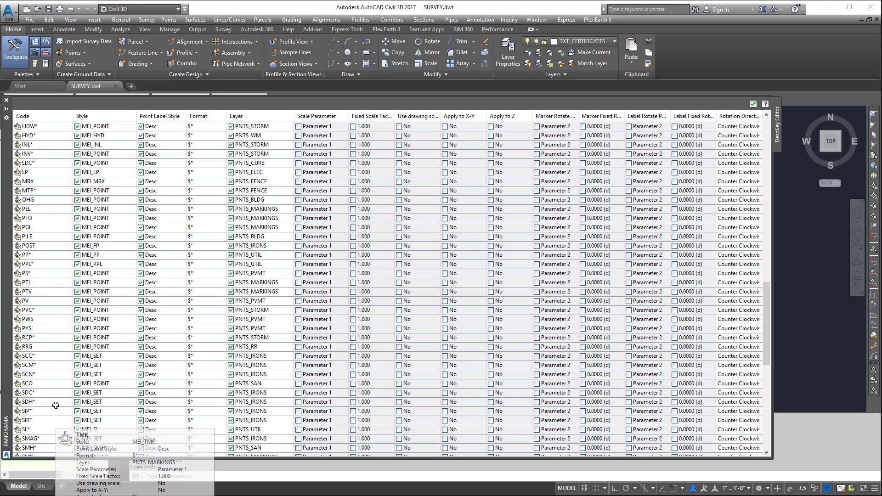
scroll(57, 389, down, 11)
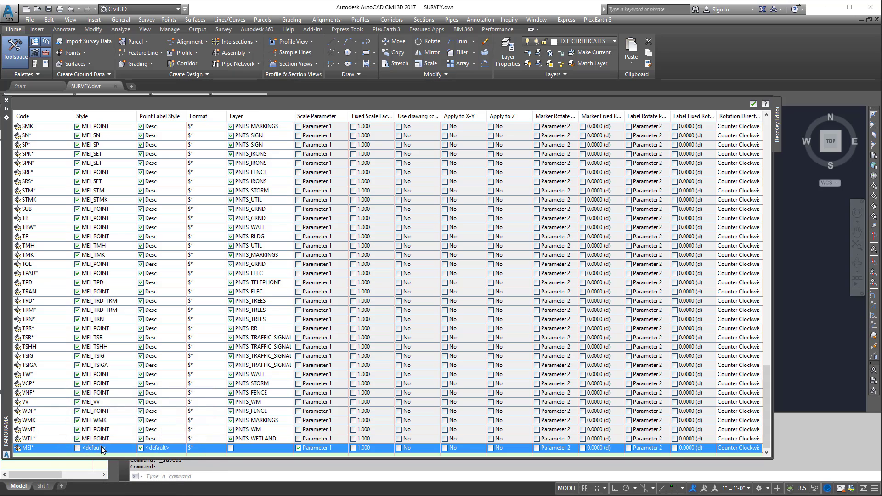
click(77, 448)
click(96, 450)
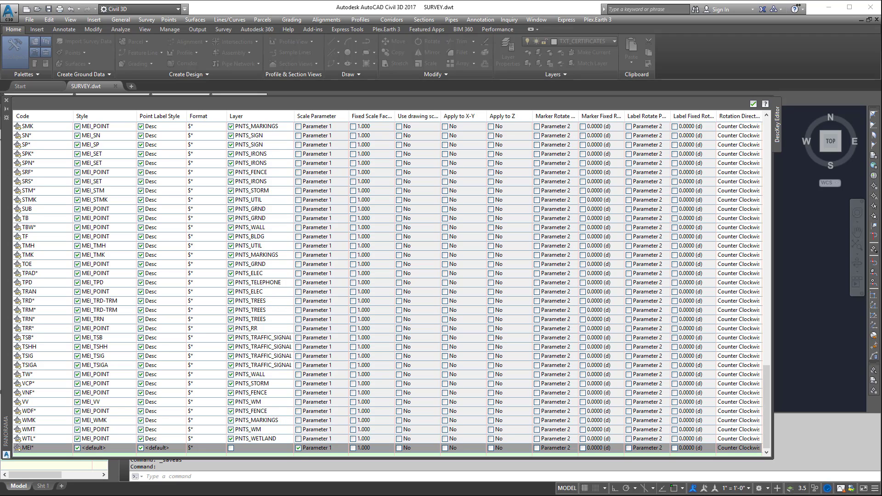
click(490, 346)
click(161, 448)
click(430, 388)
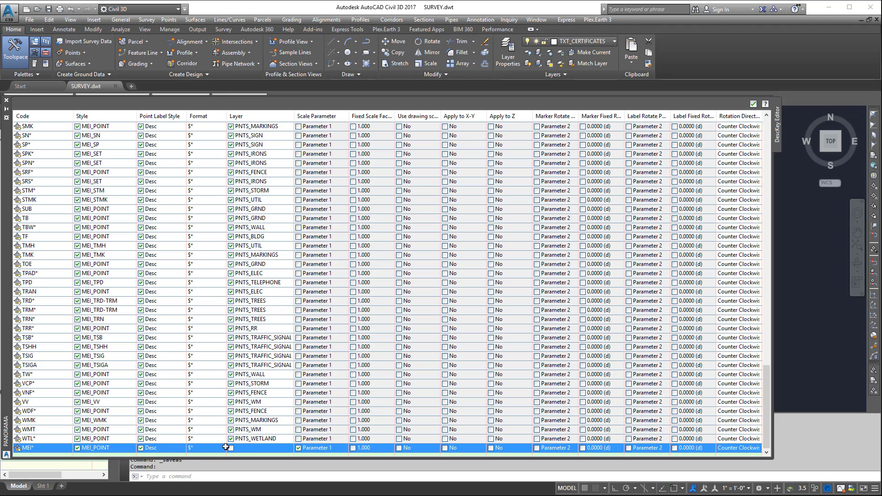
Assign the layer PNTS_TREES to the MEI* key
click(244, 450)
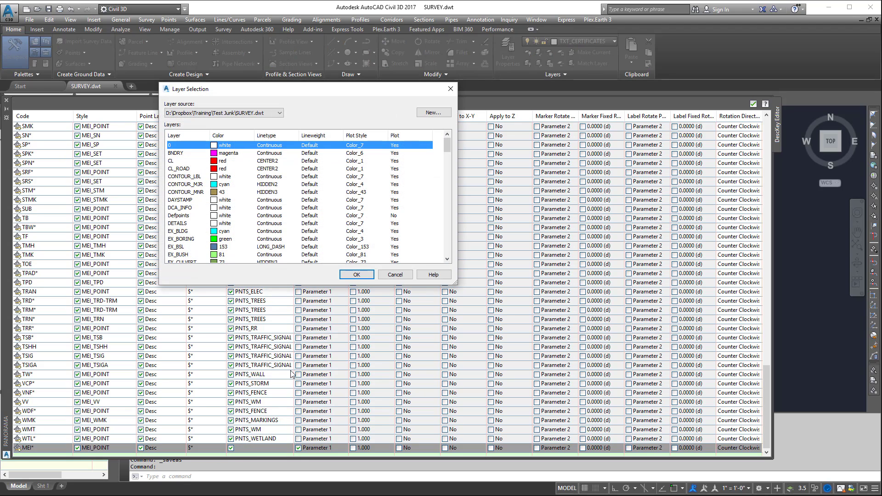
scroll(207, 254, down, 20)
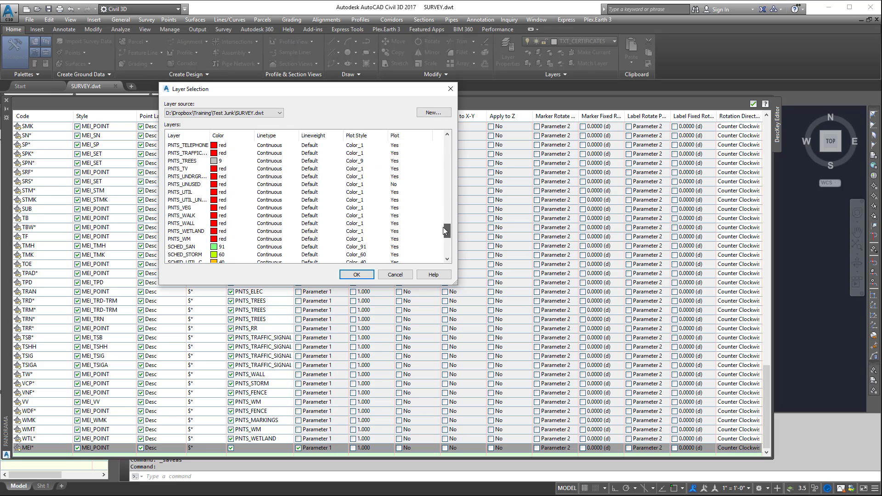
scroll(203, 202, up, 2)
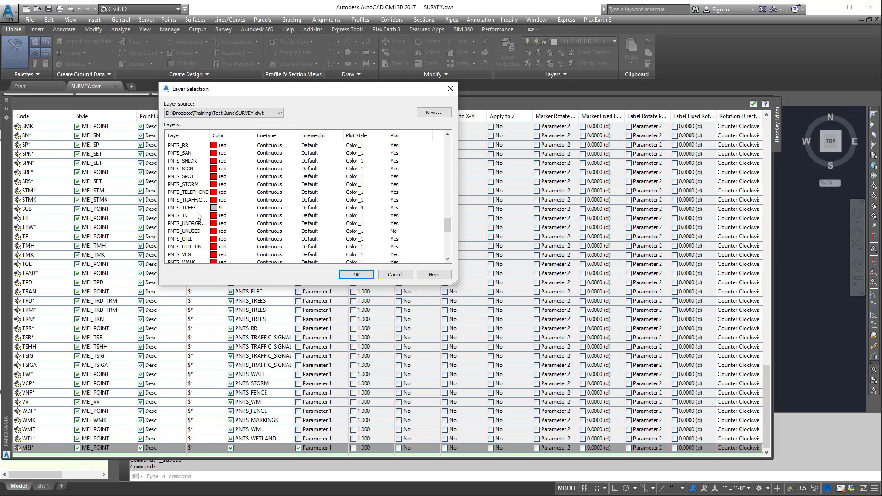
click(187, 209)
click(357, 275)
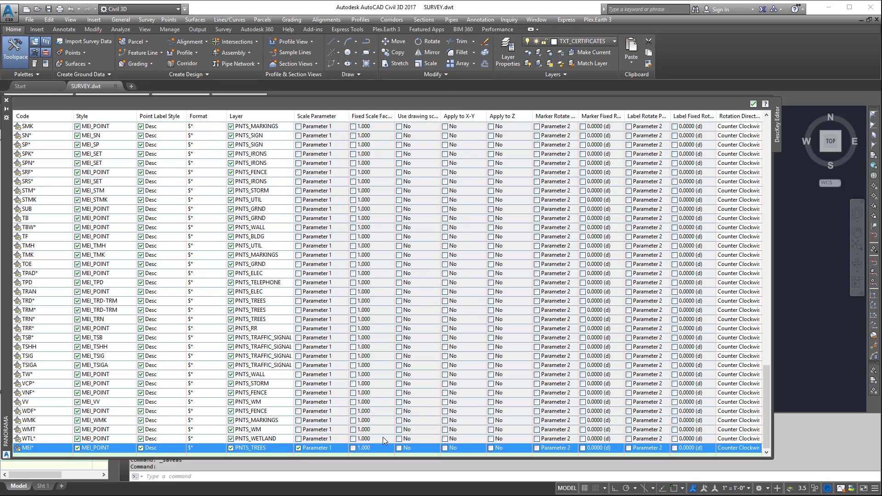
Turn off the scale parameter for the MEI* key, and accept and close the description key table
click(298, 448)
scroll(142, 255, up, 12)
scroll(142, 255, up, 15)
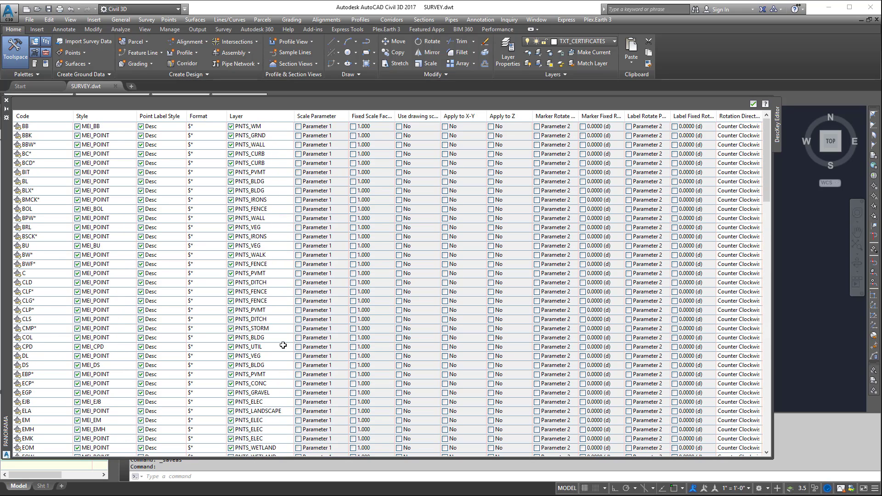
click(754, 105)
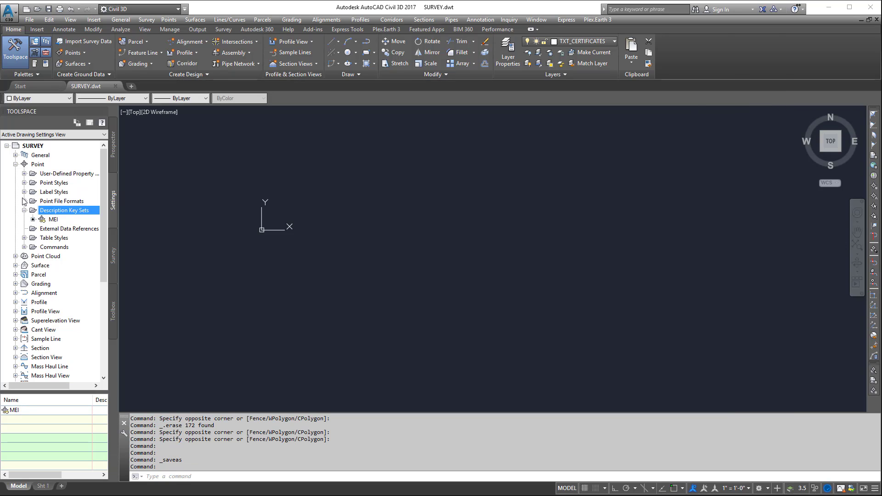
Browse the template's existing point styles and start a new point style
click(24, 183)
click(60, 156)
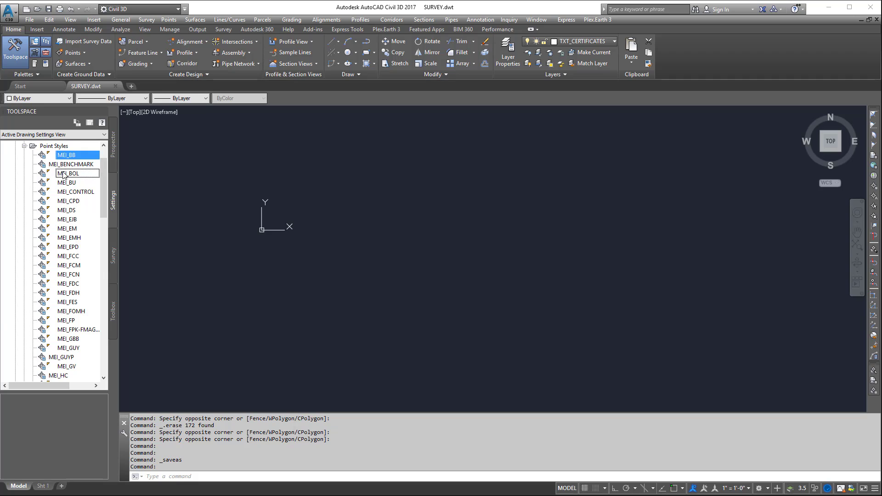
click(63, 174)
click(69, 165)
click(74, 192)
click(74, 229)
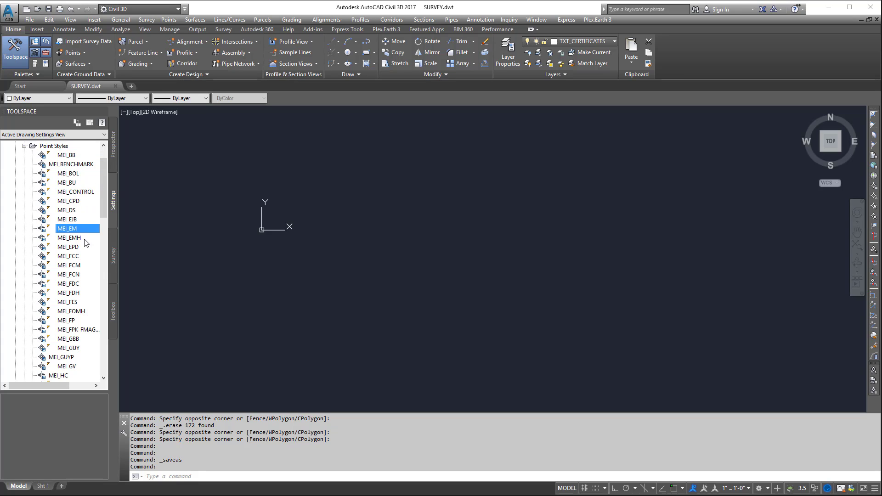
click(86, 315)
right_click(59, 148)
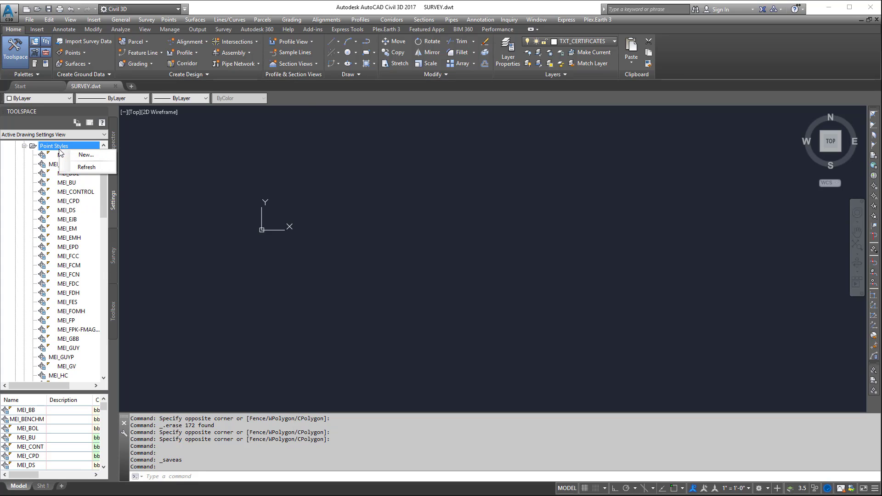
click(86, 155)
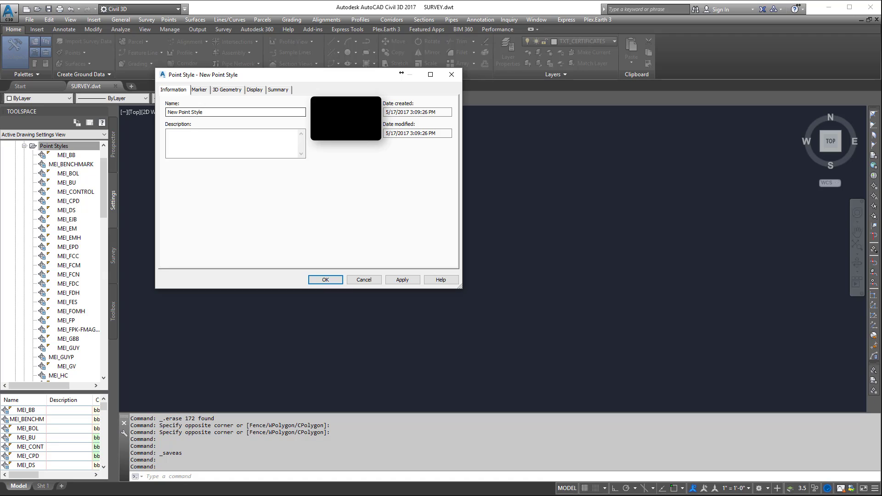
Review the new point style's information, marker, 3D geometry, display and summary settings
click(205, 89)
click(225, 91)
click(252, 90)
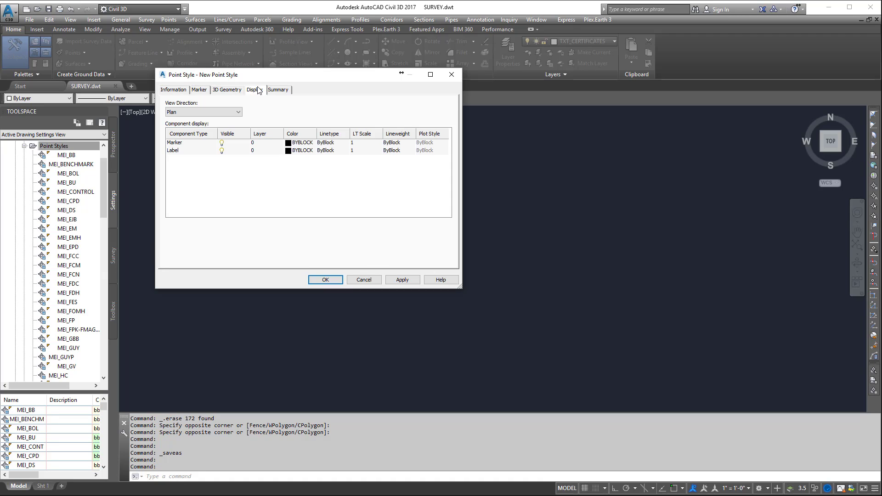
click(281, 90)
click(256, 90)
click(200, 91)
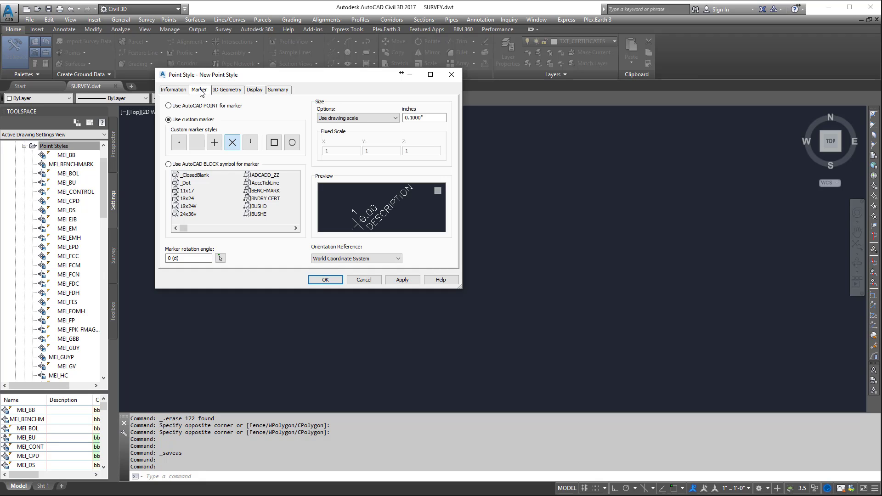
click(180, 92)
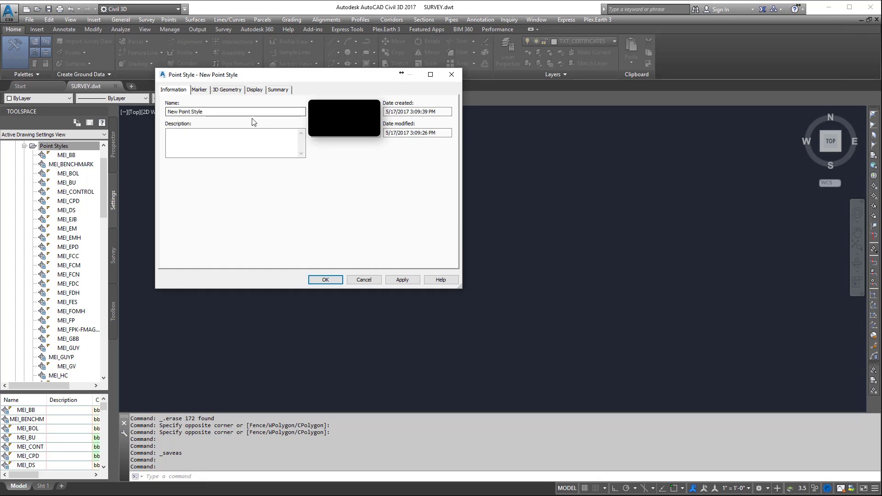
click(199, 90)
click(174, 90)
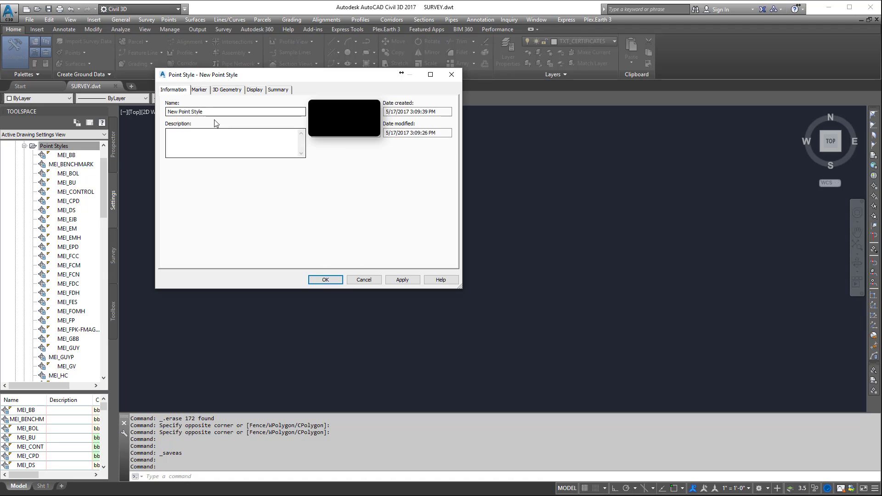
click(203, 112)
triple_click(183, 113)
Set the new point style's point display mode to Flatten Points to Elevation and apply the change
click(227, 90)
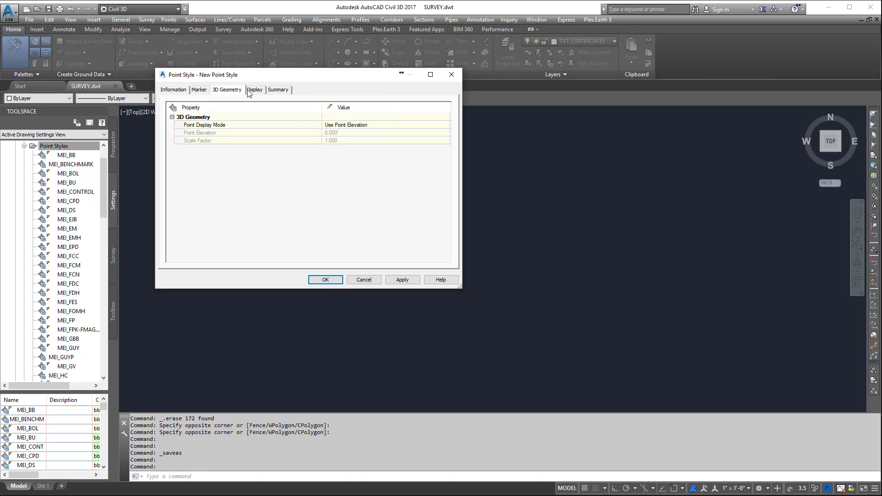
click(341, 125)
click(366, 124)
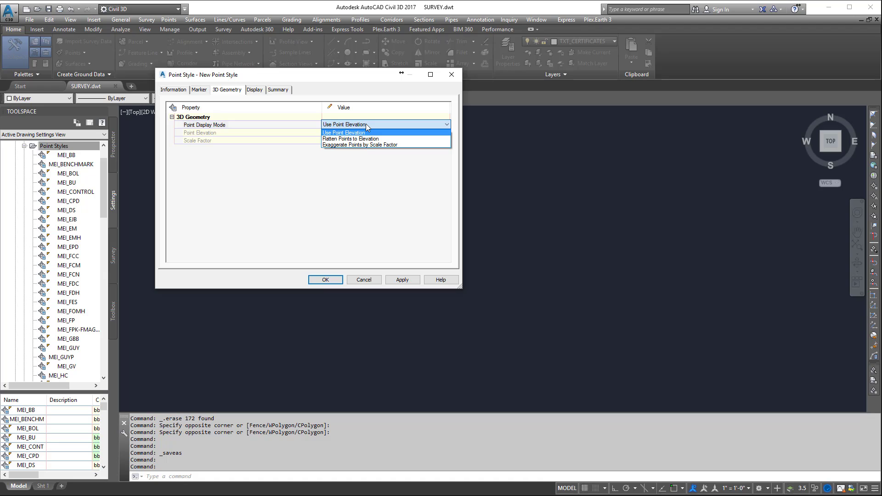
click(359, 138)
click(359, 133)
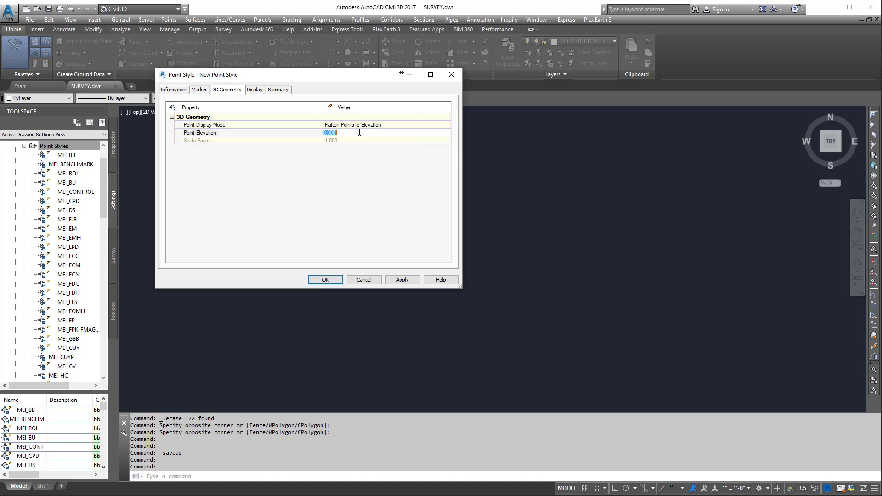
click(364, 161)
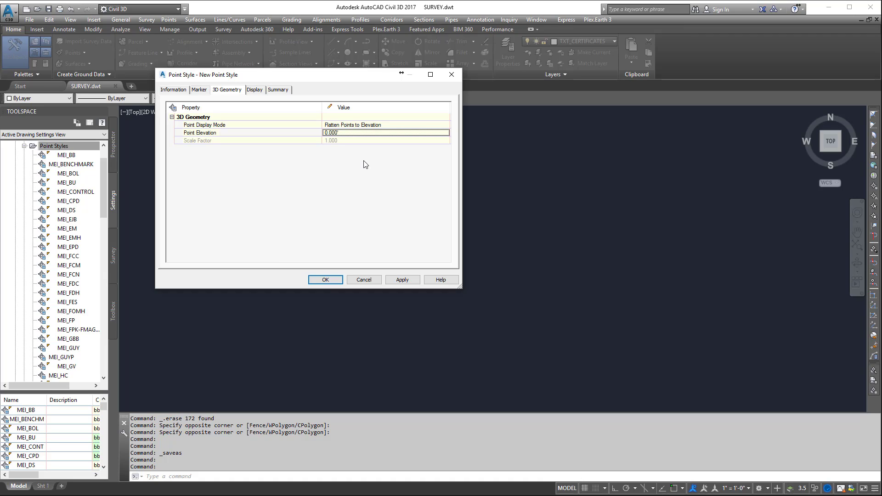
click(416, 281)
Set the marker and label component colors to ByLayer in plan view, and accept the new point style
click(259, 89)
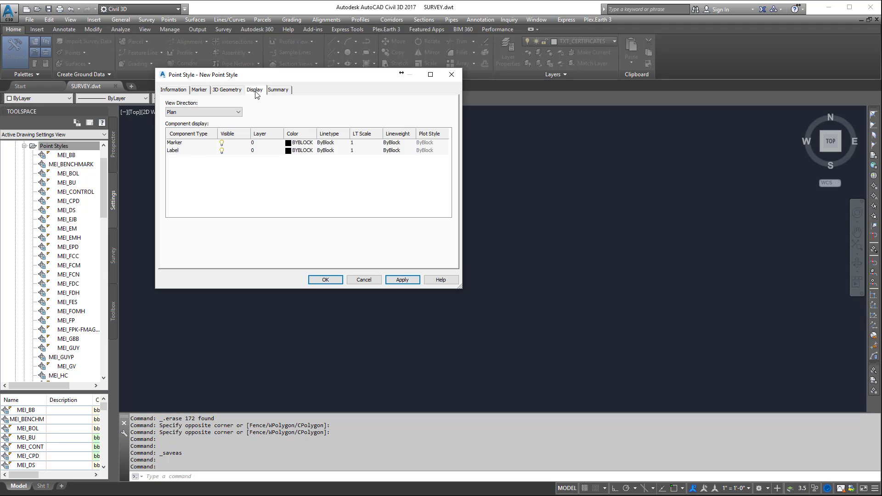
click(190, 144)
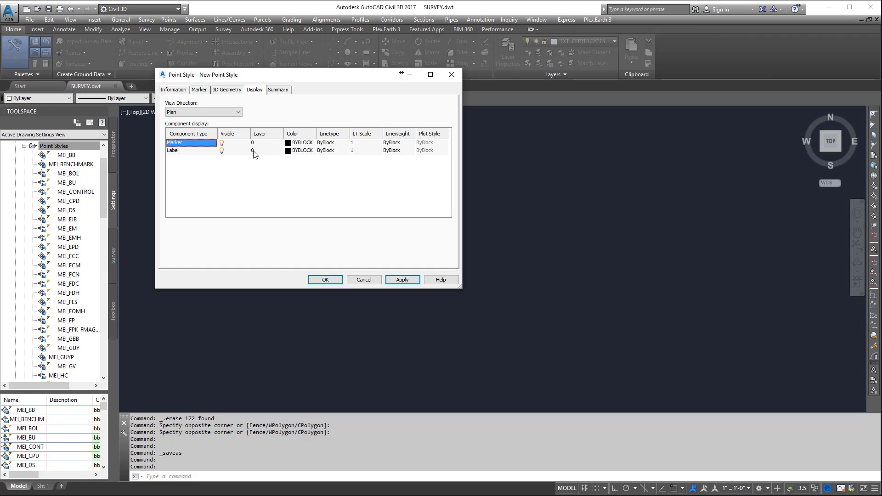
click(302, 142)
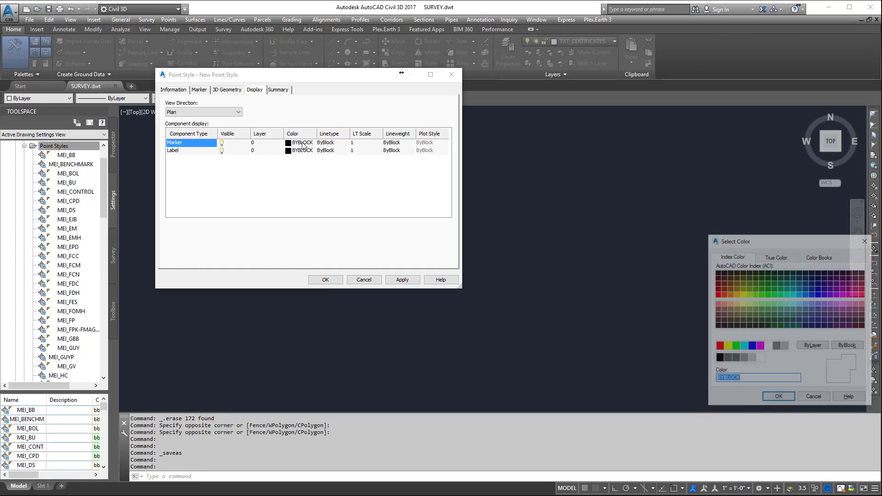
click(814, 346)
click(779, 399)
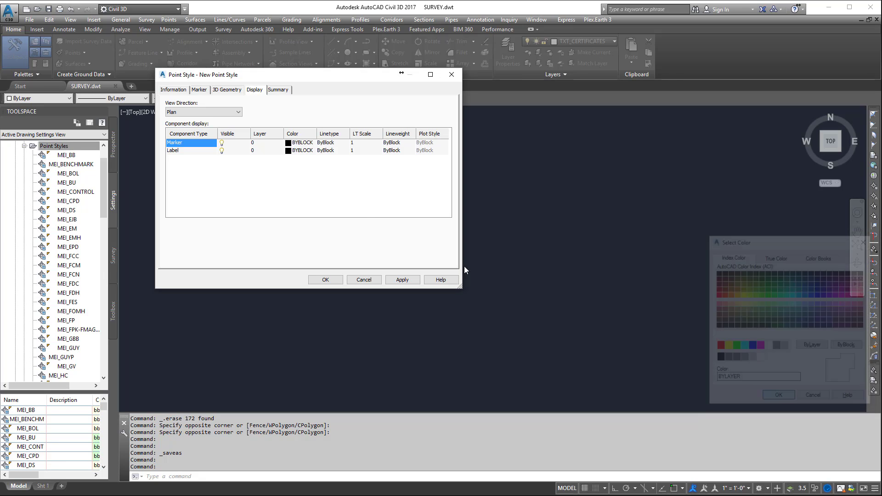
click(302, 151)
click(814, 346)
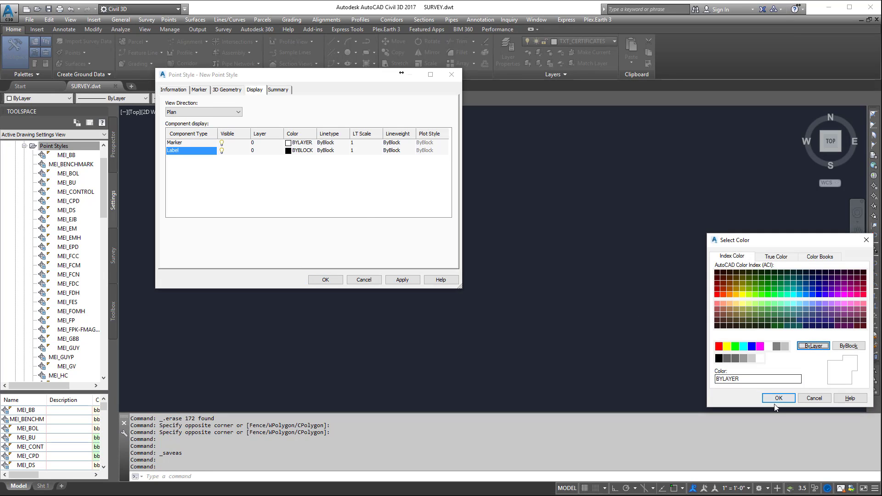
click(779, 398)
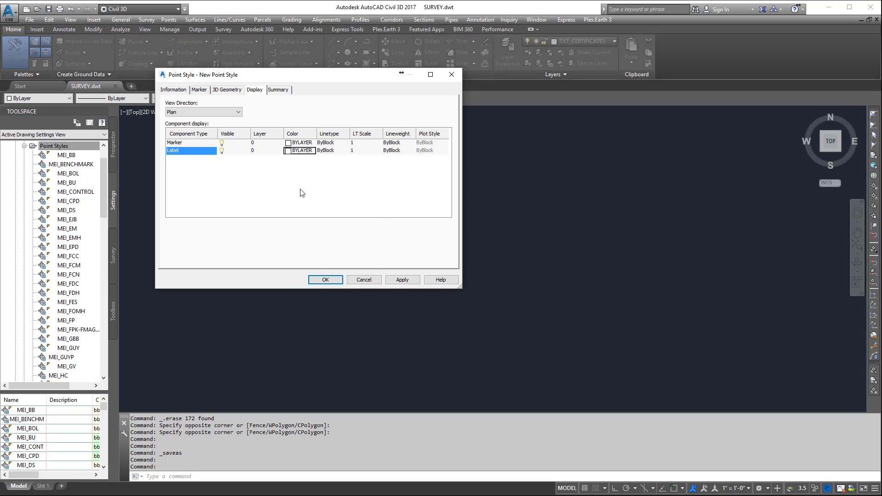
click(279, 90)
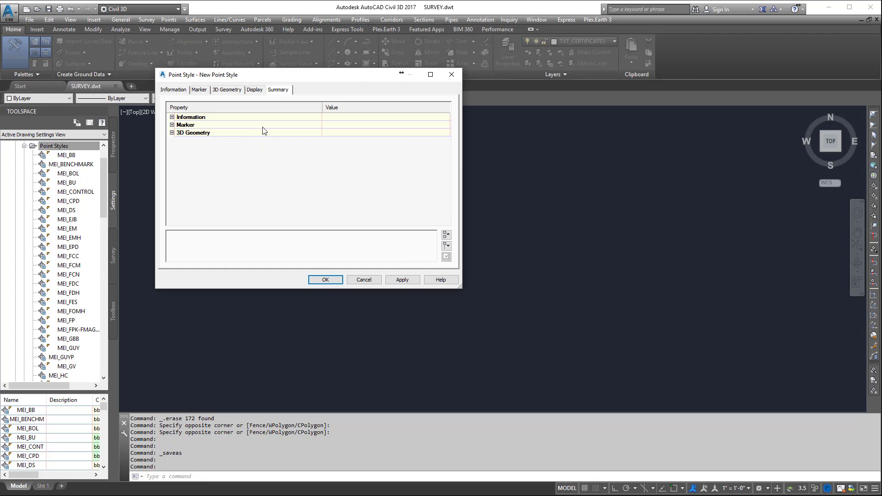
click(324, 280)
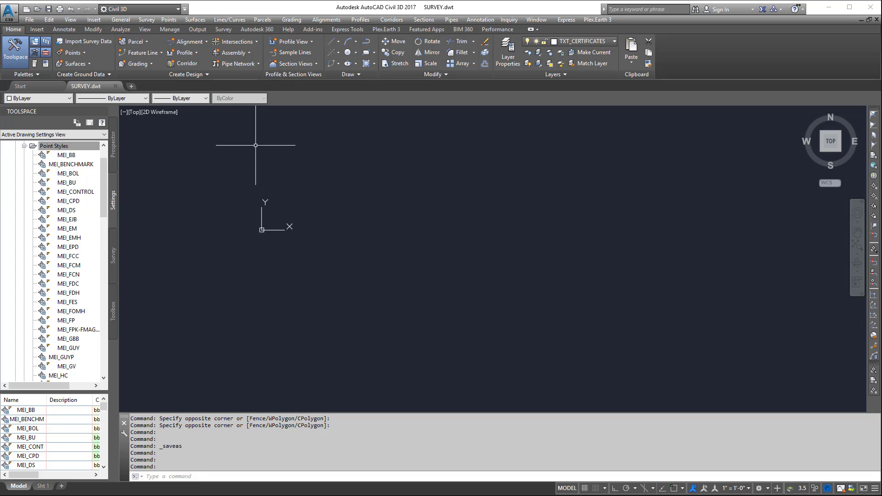
Start a point import and browse for source files in the Test Junk folder under Dropbox\Training
click(178, 21)
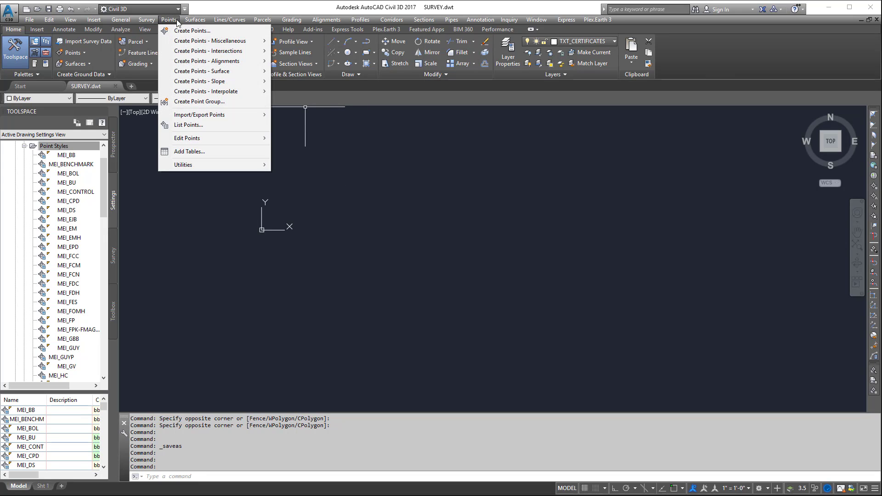
mouse_move(203, 115)
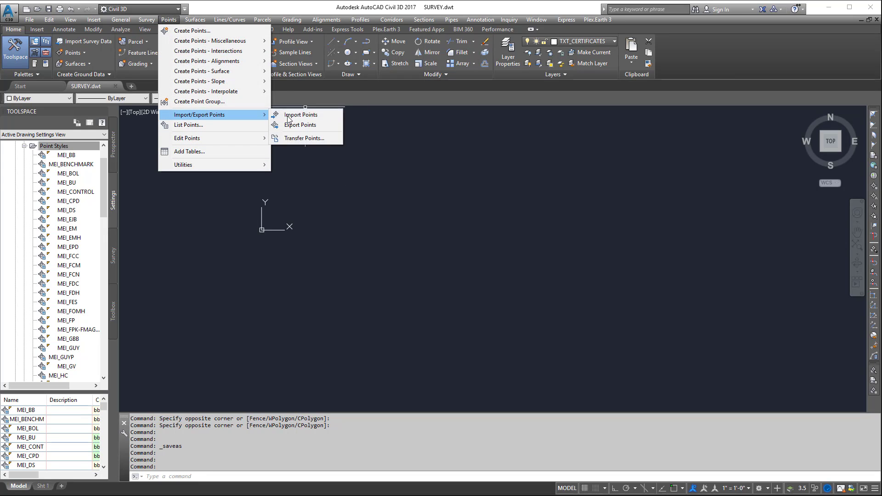
click(304, 115)
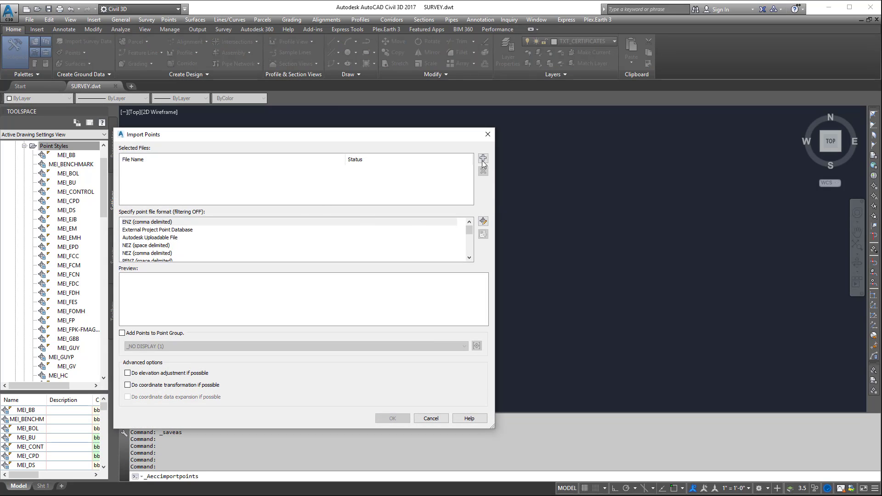
click(483, 159)
click(730, 259)
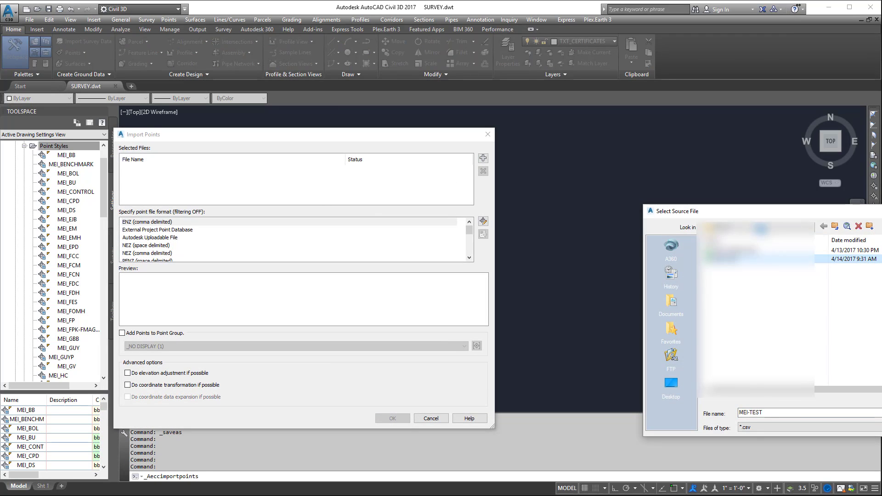
click(761, 228)
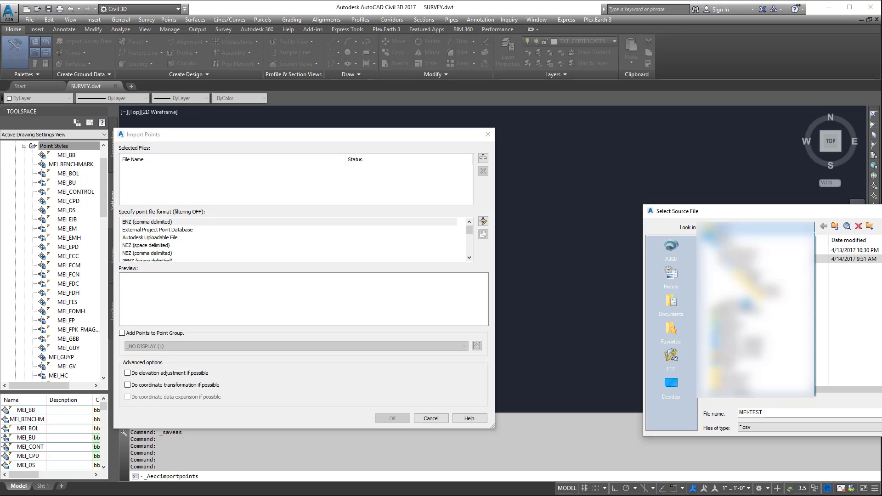
click(754, 362)
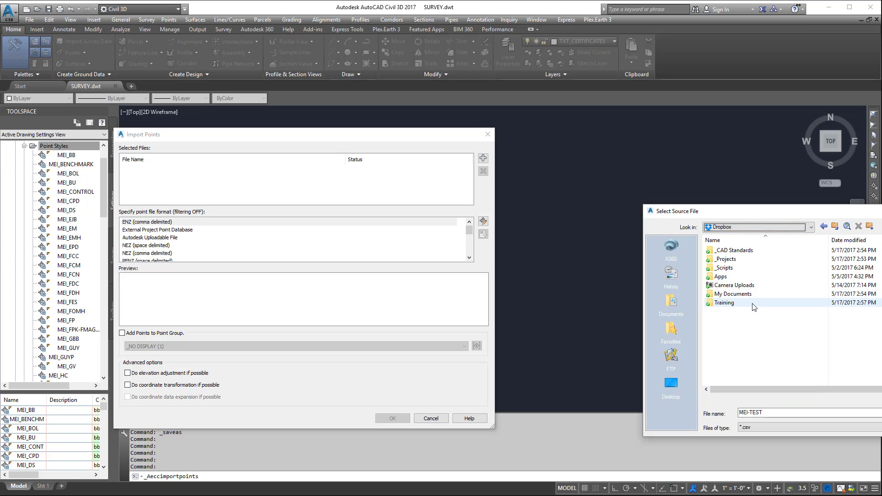
double_click(754, 305)
double_click(736, 251)
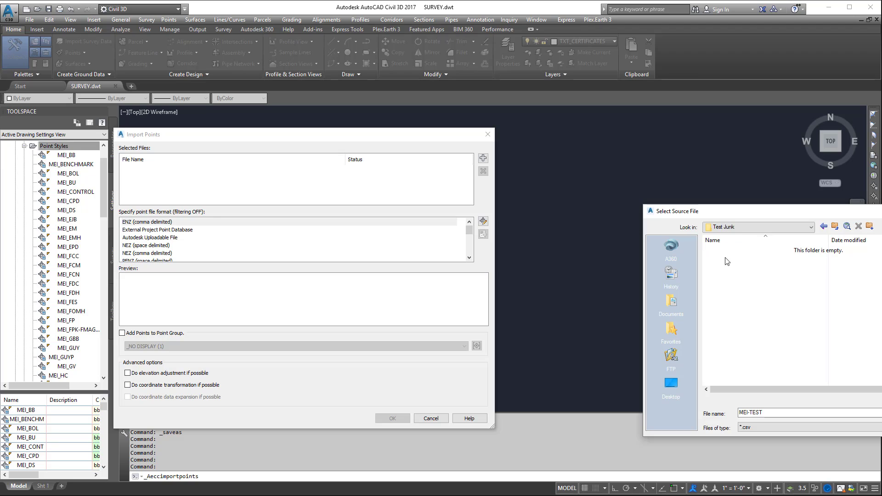
List the folder's Text/Template/Extract (*.txt) files and add 90126.80 Point File1 and 90126.80 Point File 2 to the import
click(765, 427)
click(764, 436)
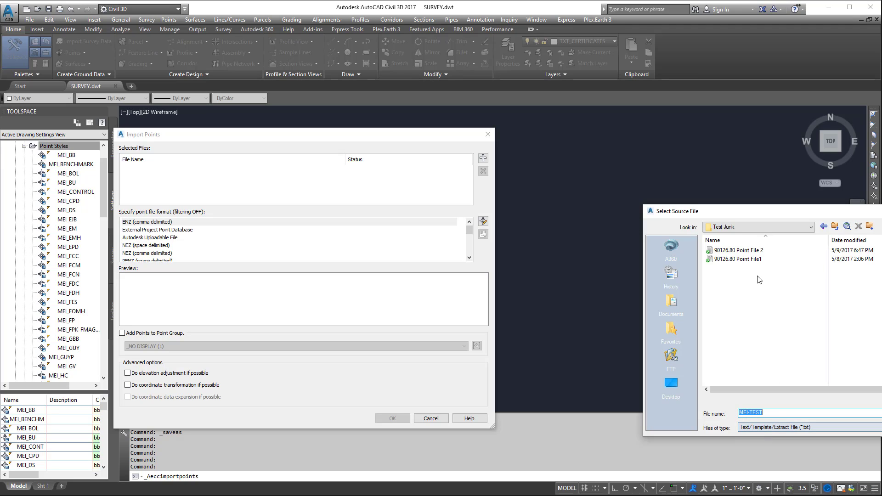
click(742, 250)
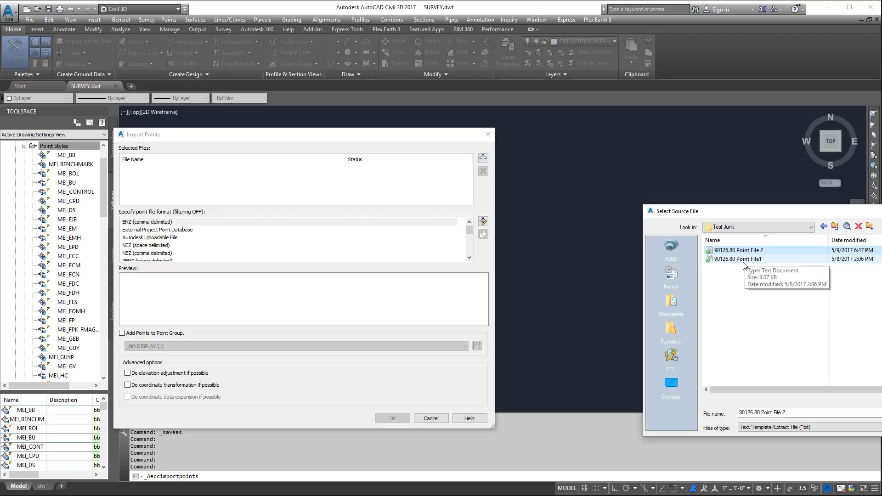
ctrl+click(740, 259)
key(Return)
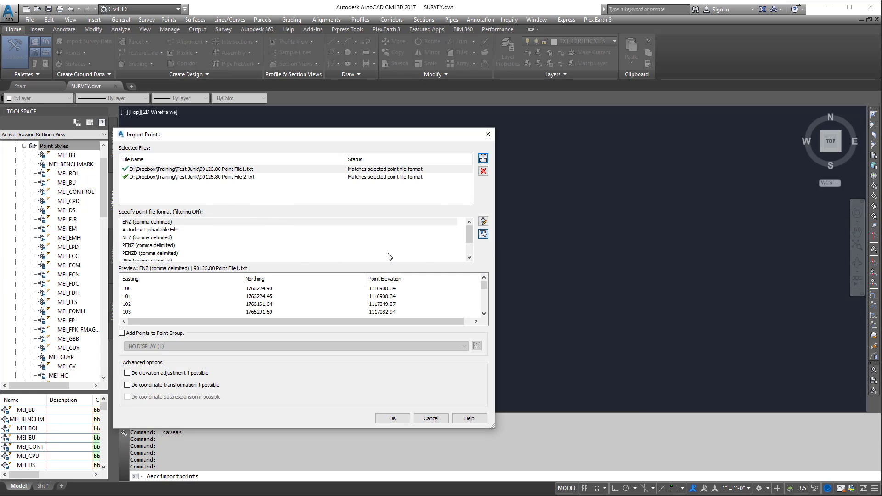
Choose the PNEZD (comma delimited) point file format and import the points from both files
scroll(322, 253, down, 1)
click(164, 254)
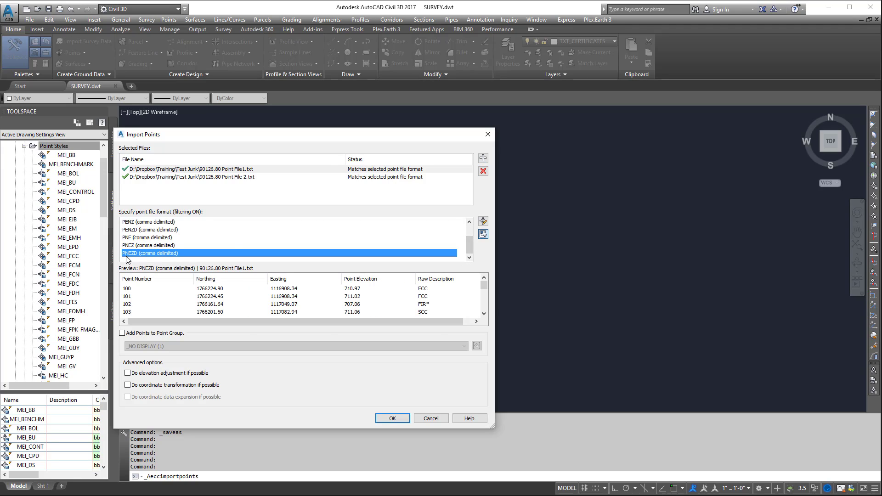
click(463, 243)
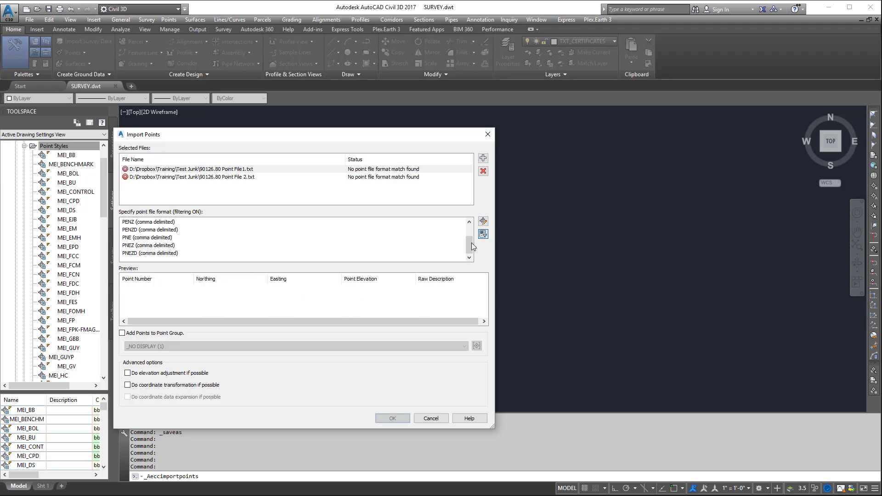
drag(471, 243, 468, 253)
click(184, 253)
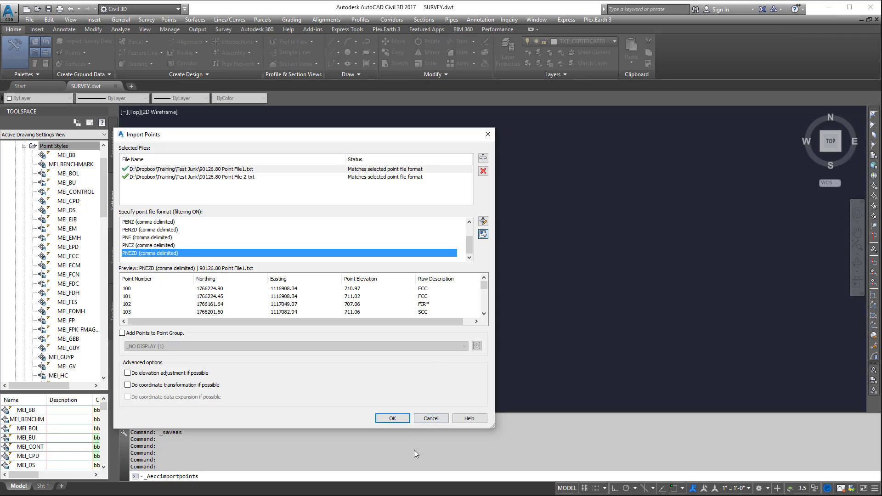
click(398, 419)
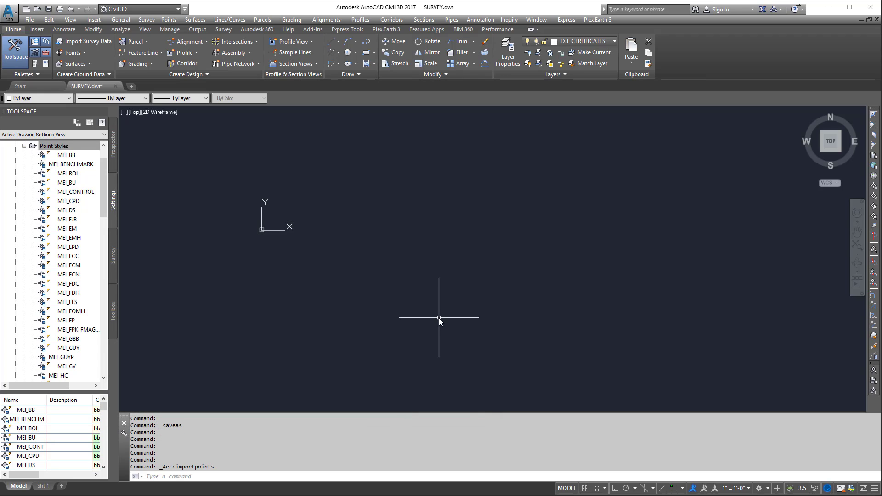
Zoom to the drawing extents to view all the imported points
key(Escape)
text(Z)
key(Return)
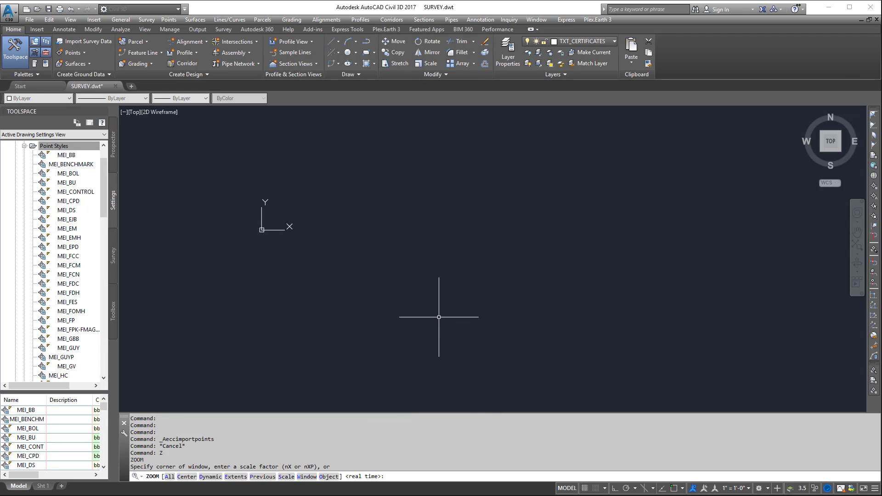
key(Escape)
text(Z)
key(Return)
text(E)
key(Return)
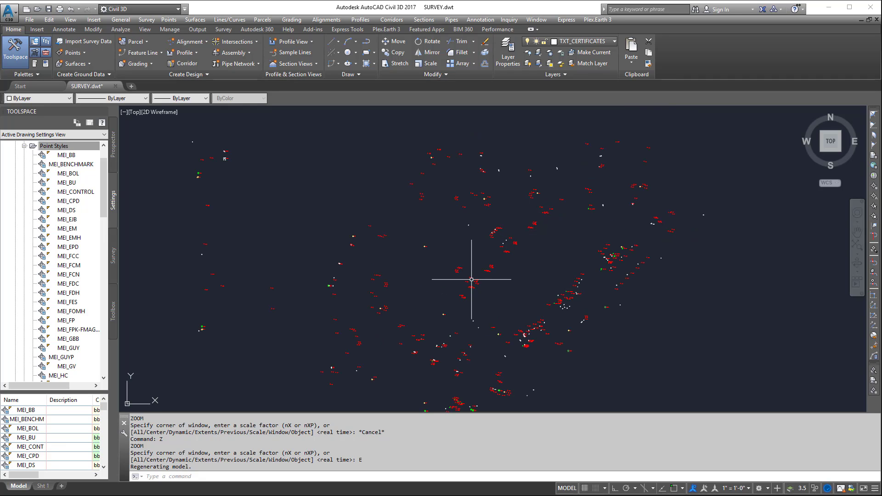
Inspect the imported point symbols and labels up close, and select the LP point near the BC point
scroll(470, 282, up, 5)
scroll(471, 282, down, 6)
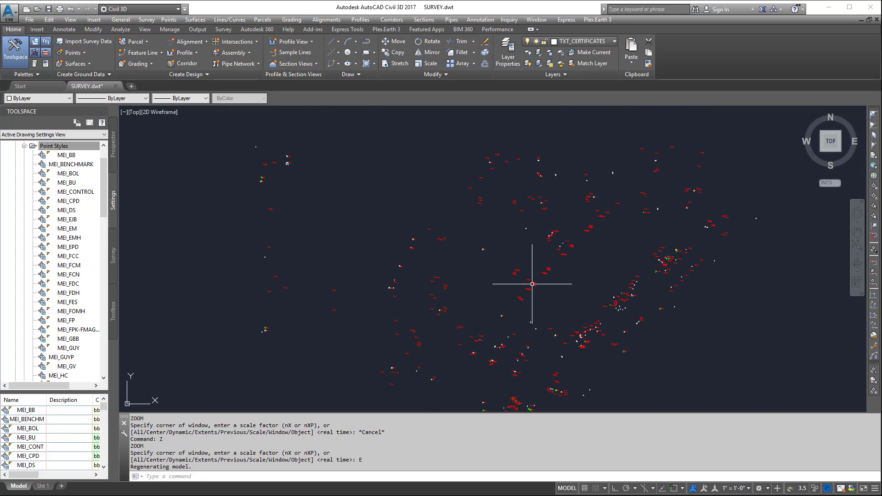
scroll(446, 391, up, 4)
scroll(397, 359, up, 5)
key(Escape)
key(Escape)
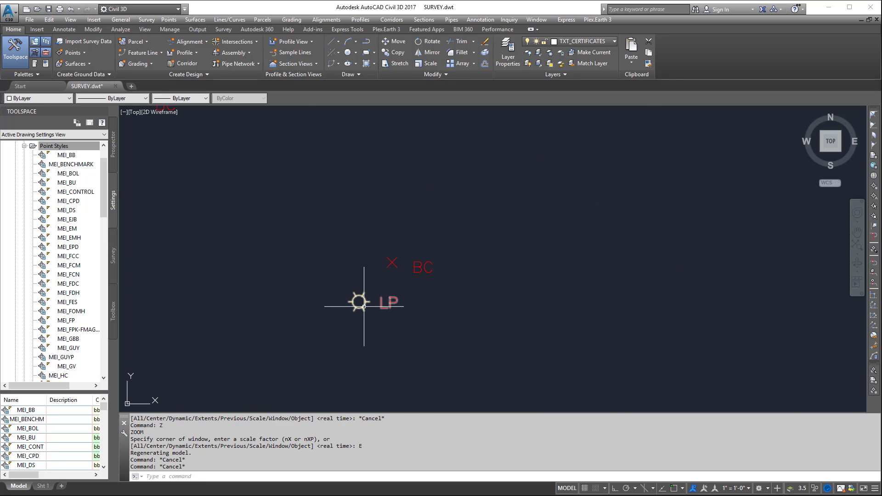
click(363, 306)
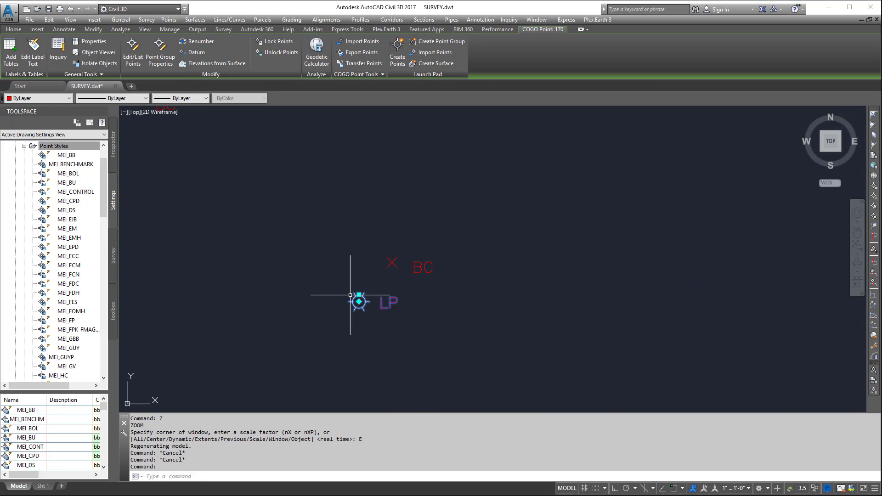
Clear the point selection and examine the imported symbols and labels across the site, including the TPD, CPD, LP and SN HC points
scroll(352, 295, down, 6)
key(Escape)
key(Escape)
key(Escape)
scroll(352, 294, down, 3)
scroll(357, 301, up, 8)
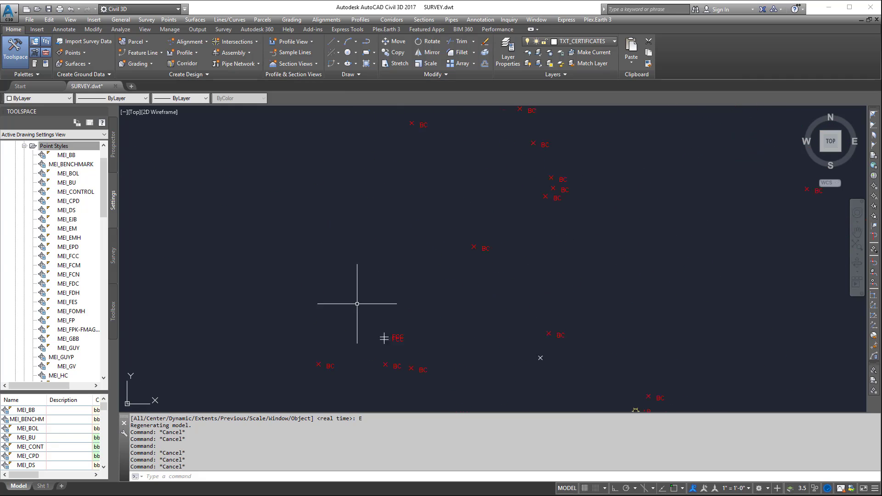
key(Escape)
key(Escape)
scroll(459, 349, down, 6)
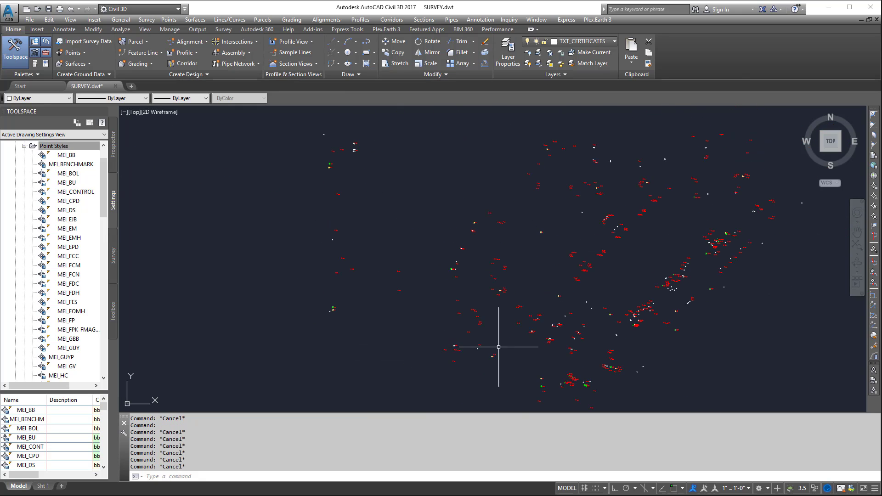
scroll(528, 264, up, 8)
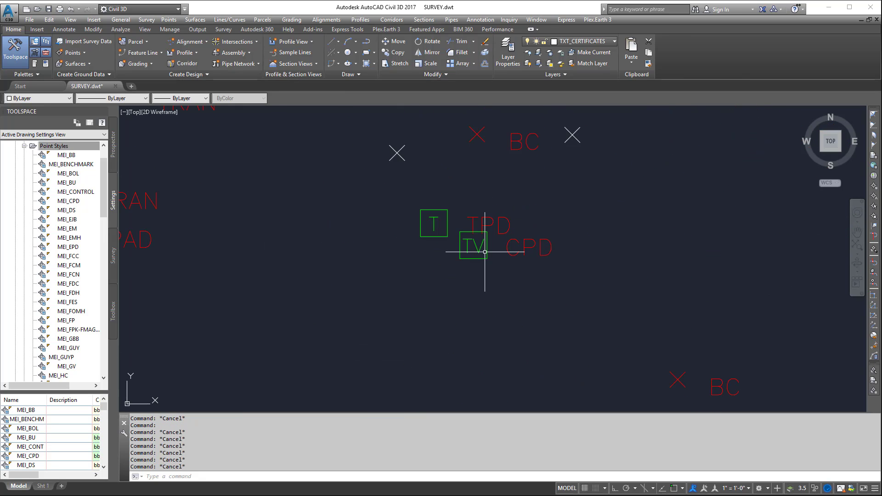
scroll(472, 264, down, 8)
scroll(506, 252, up, 2)
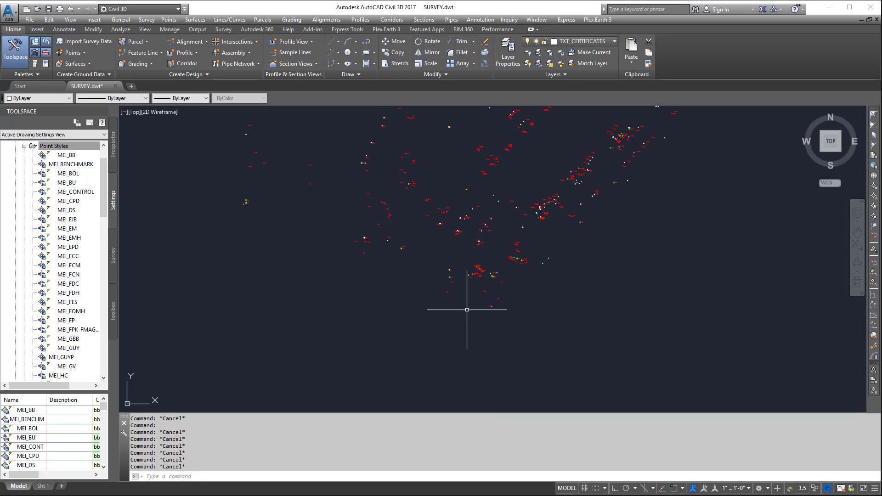
scroll(420, 301, up, 6)
scroll(519, 250, up, 6)
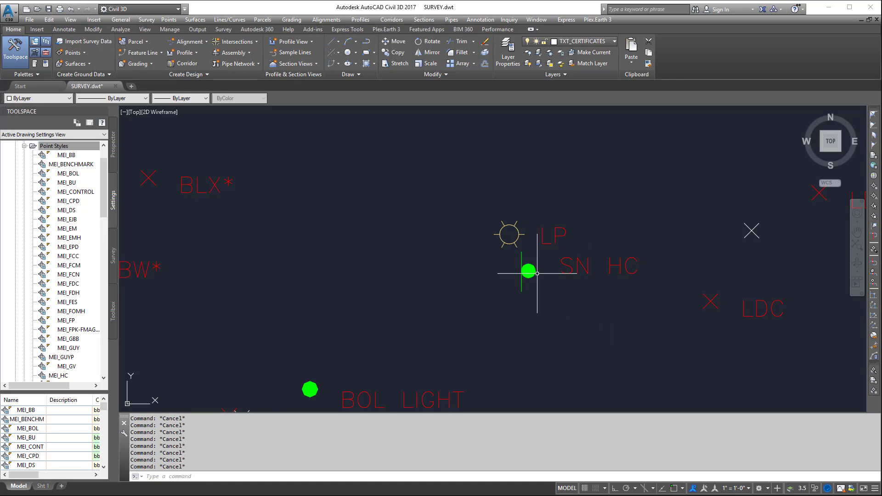
scroll(529, 270, down, 2)
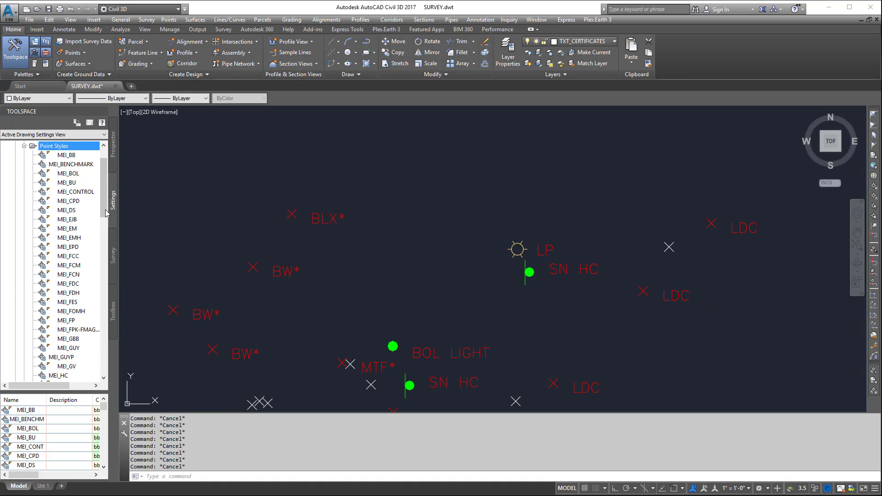
Open the keys of the MEI description key set for editing
click(75, 211)
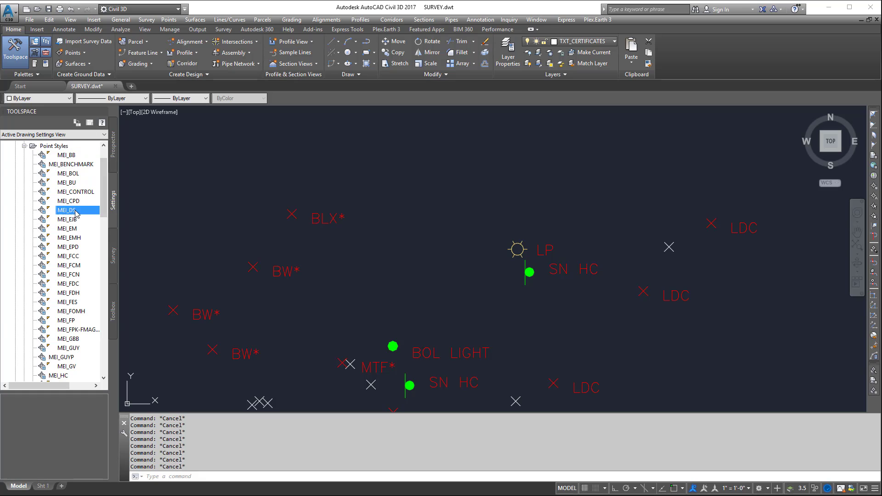
scroll(80, 245, down, 13)
scroll(74, 300, down, 2)
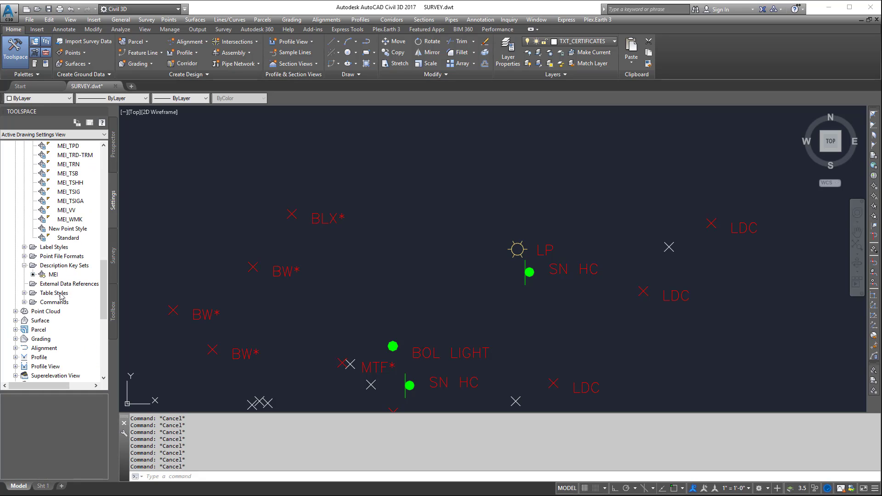
click(51, 275)
right_click(53, 275)
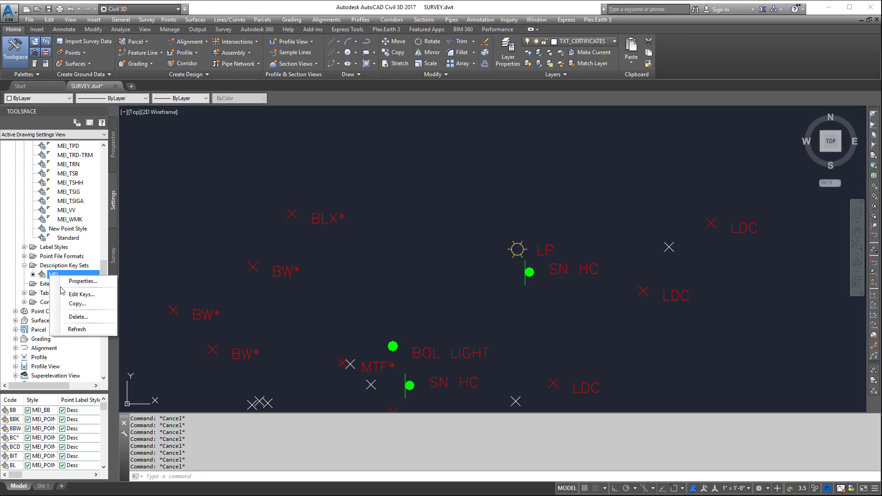
click(82, 296)
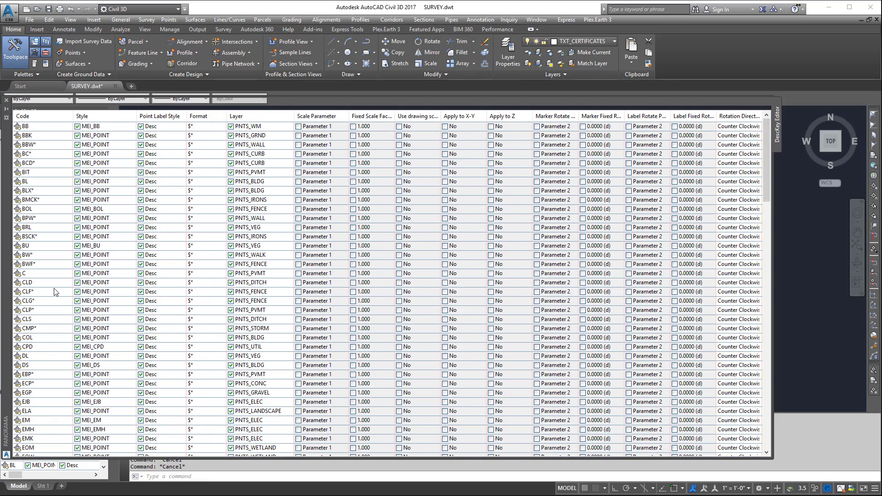
Look through the description keys for the SN* code and select its row
scroll(54, 297, down, 15)
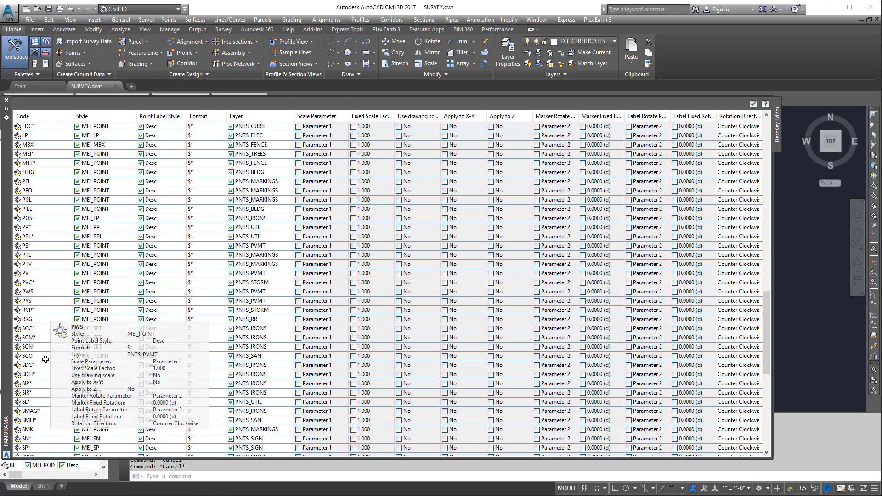
scroll(48, 322, down, 1)
click(44, 366)
click(42, 354)
click(44, 350)
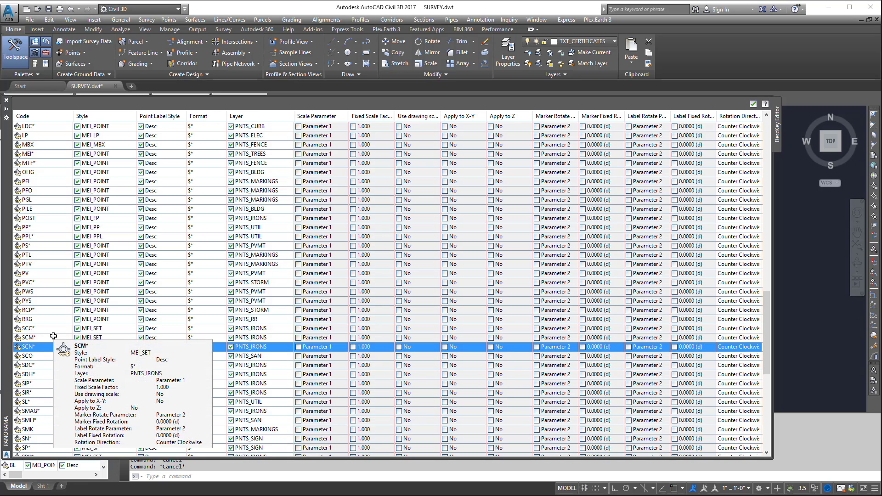
scroll(49, 401, down, 2)
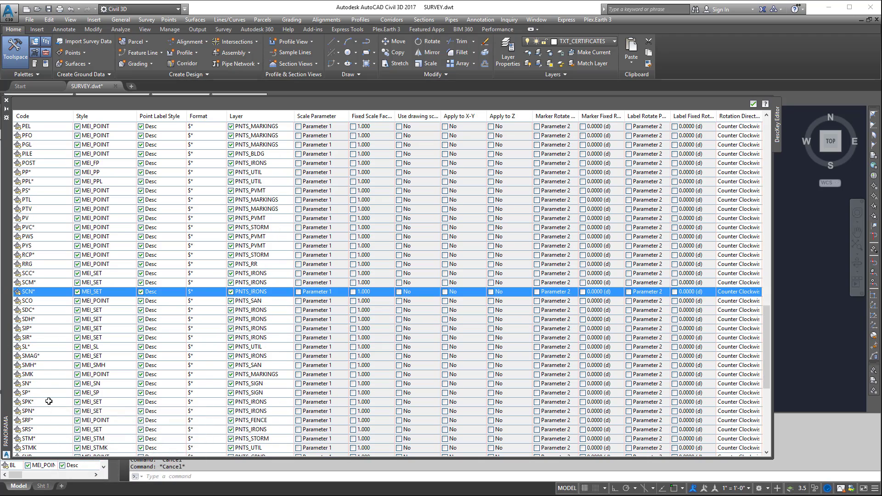
click(48, 385)
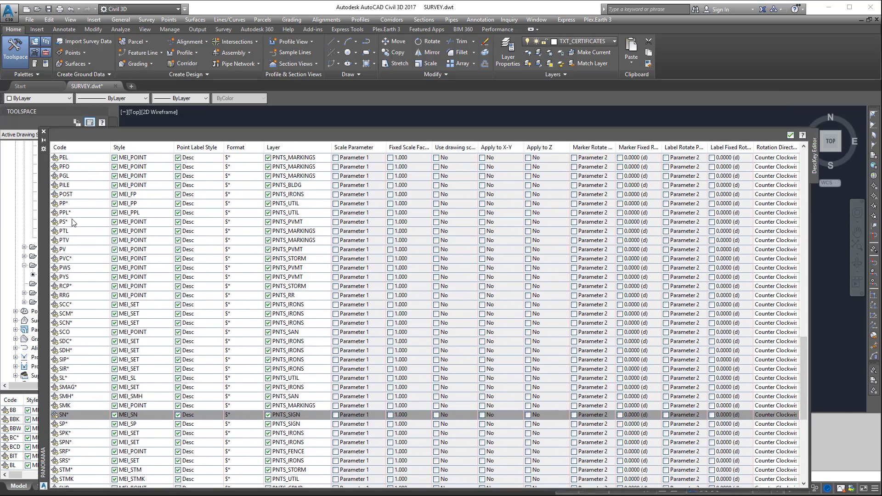
mouse_move(74, 223)
mouse_down()
mouse_move(566, 401)
mouse_move(676, 324)
mouse_move(674, 256)
mouse_move(673, 274)
mouse_move(580, 248)
mouse_move(552, 260)
mouse_move(594, 275)
mouse_move(102, 171)
mouse_move(25, 144)
mouse_up()
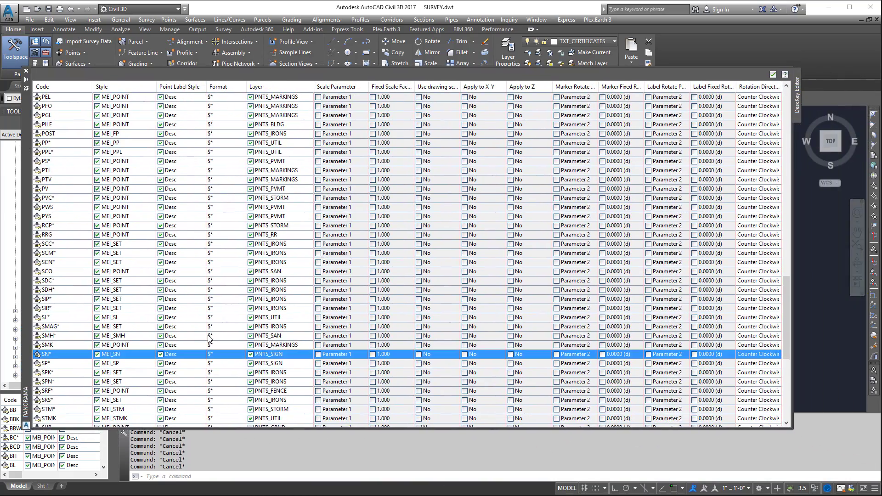
Examine the marker settings and preview of the MEI_SN style assigned to SN*, cancel the style dialog and close the key editor
click(113, 353)
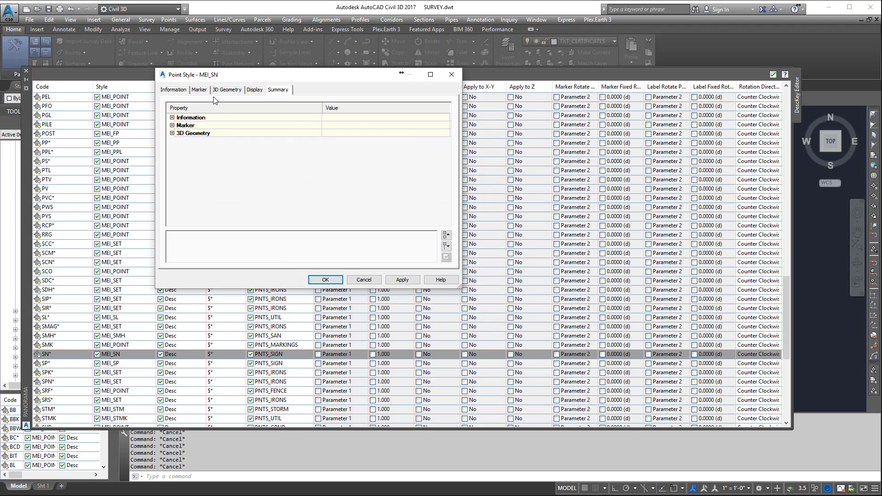
click(200, 90)
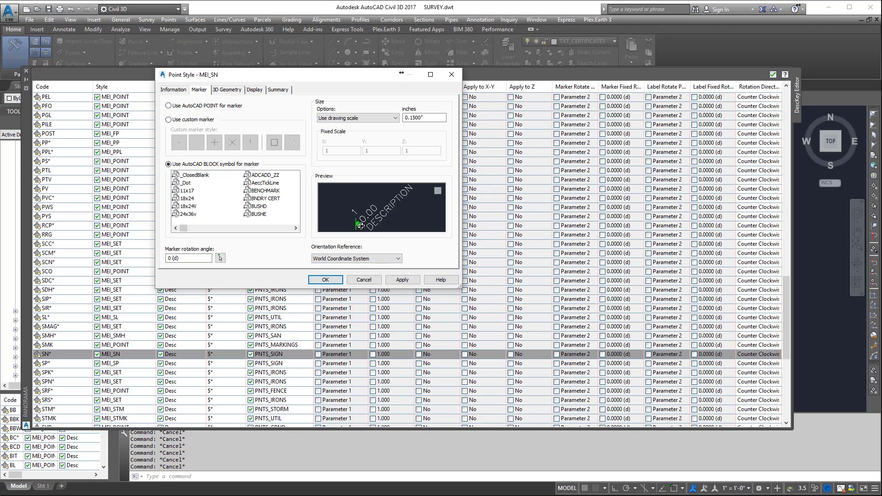
scroll(361, 219, up, 5)
mouse_move(353, 206)
middle_down()
mouse_move(407, 216)
mouse_move(395, 215)
middle_up()
drag(395, 215, 394, 211)
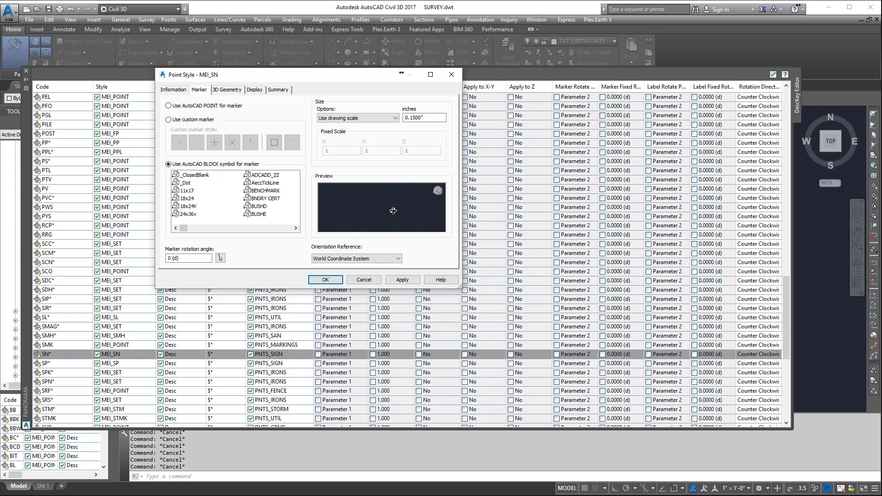
click(374, 280)
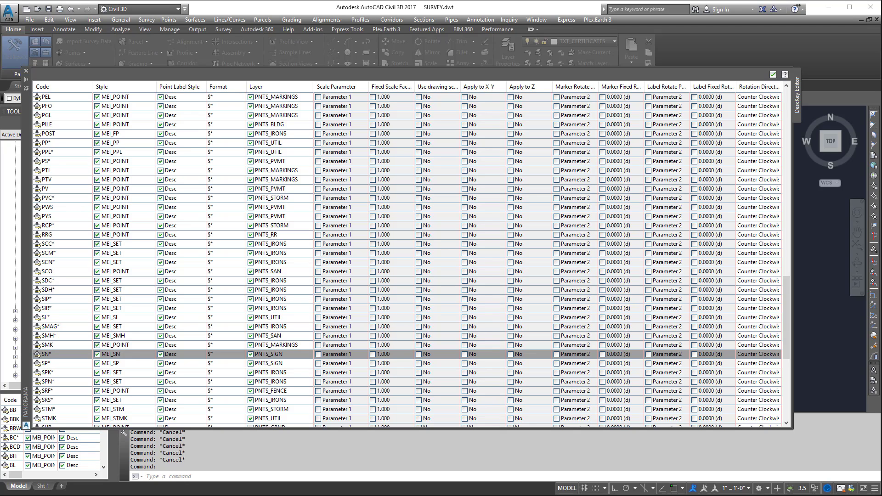
click(773, 74)
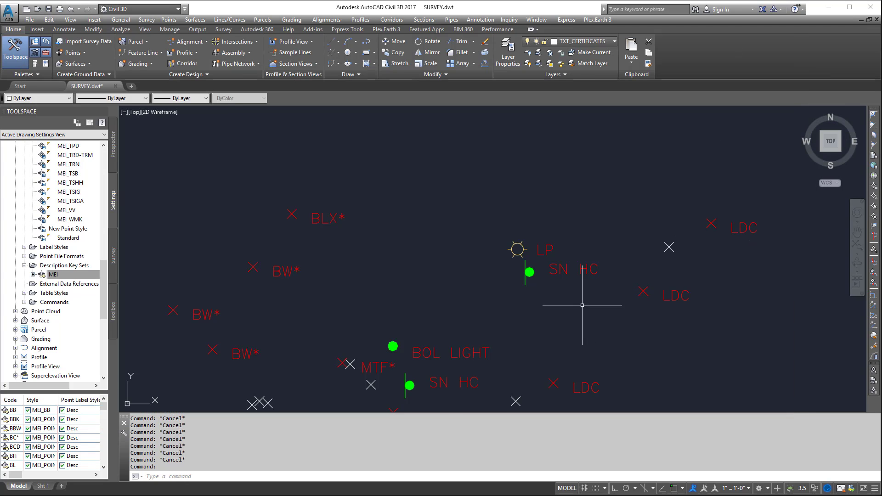
Open the MEI_SN point style from the point styles list, check its marker size in inches, and cancel without changes
scroll(518, 328, up, 6)
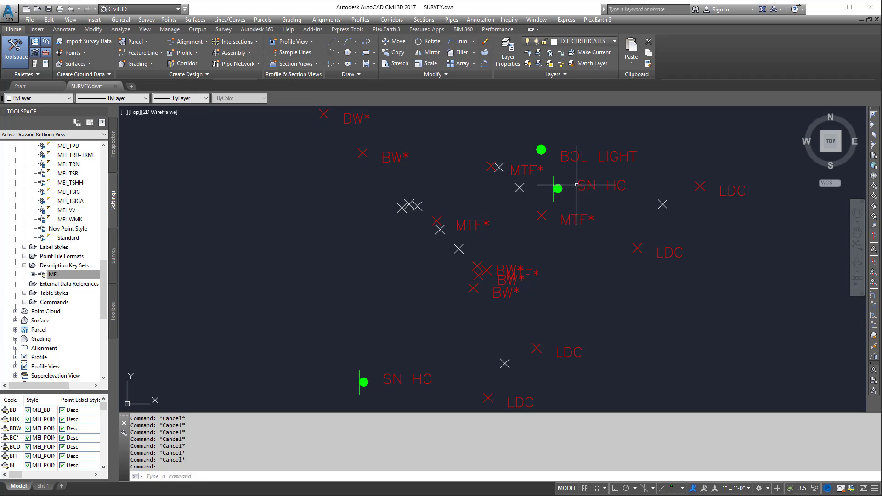
right_click(61, 273)
click(69, 219)
scroll(69, 216, up, 2)
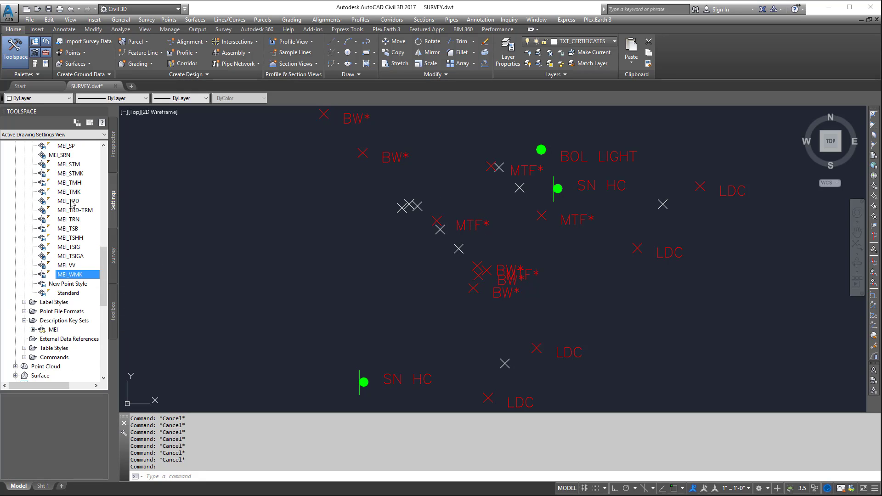
scroll(71, 204, up, 2)
right_click(76, 192)
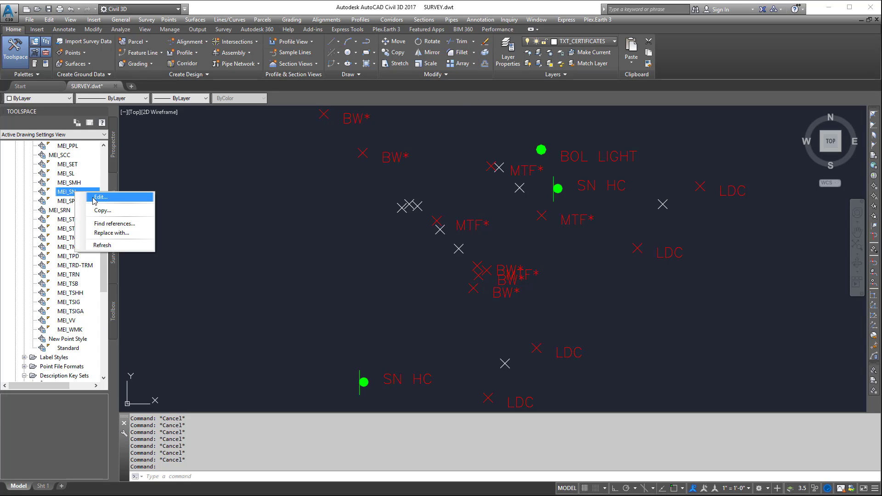
click(89, 197)
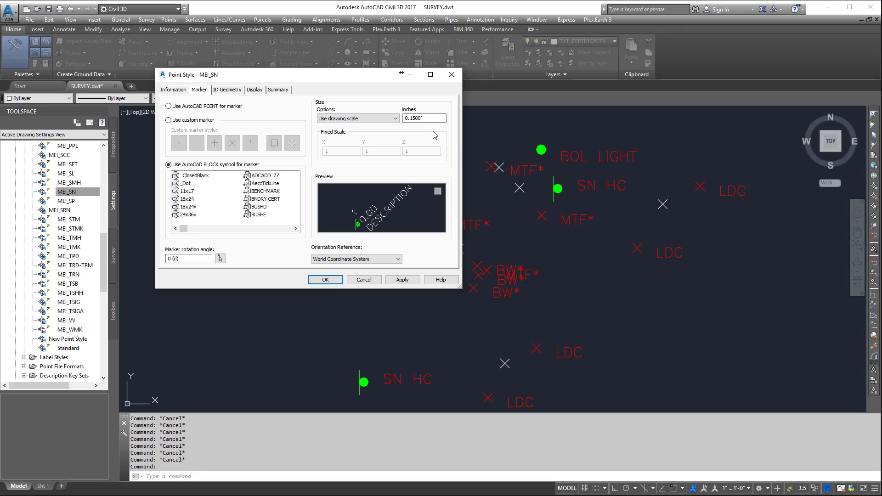
double_click(427, 119)
drag(433, 119, 404, 121)
click(428, 119)
click(363, 281)
Check the insertion scale's source content units and target drawing units in the user preferences of the program options
text(OP)
key(Return)
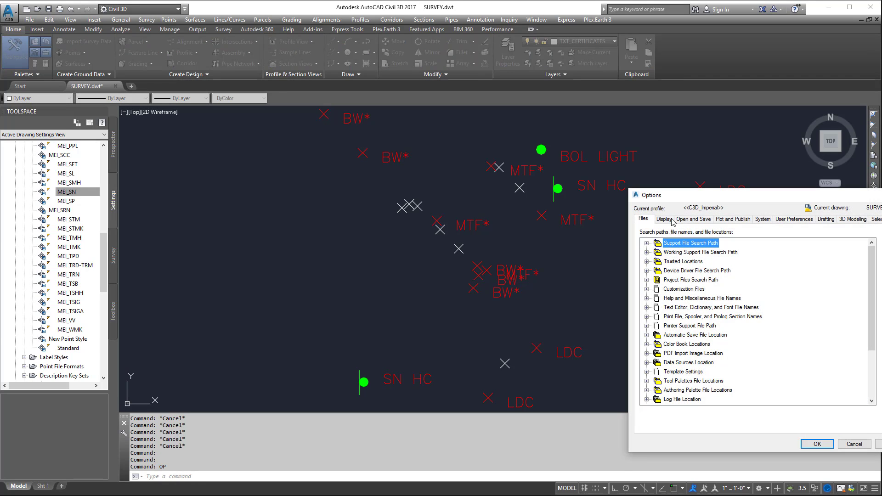
click(515, 180)
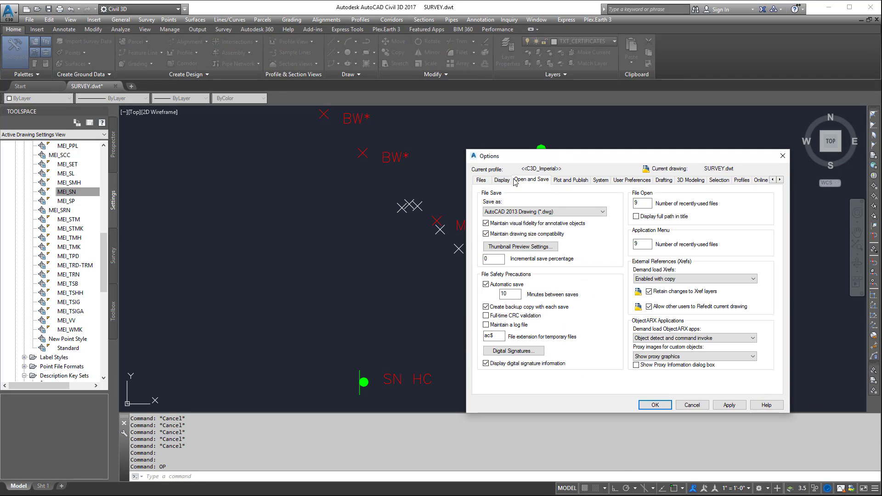
click(601, 181)
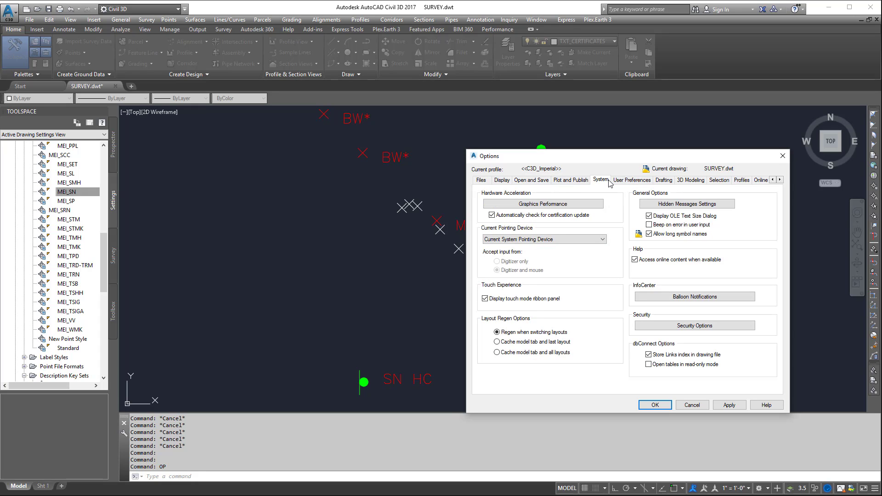
click(618, 181)
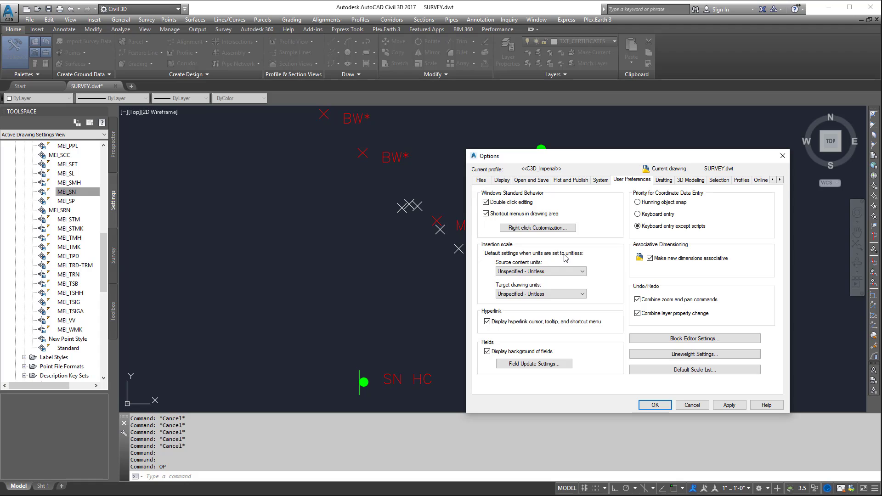
click(575, 271)
click(536, 278)
click(534, 293)
click(534, 293)
click(656, 404)
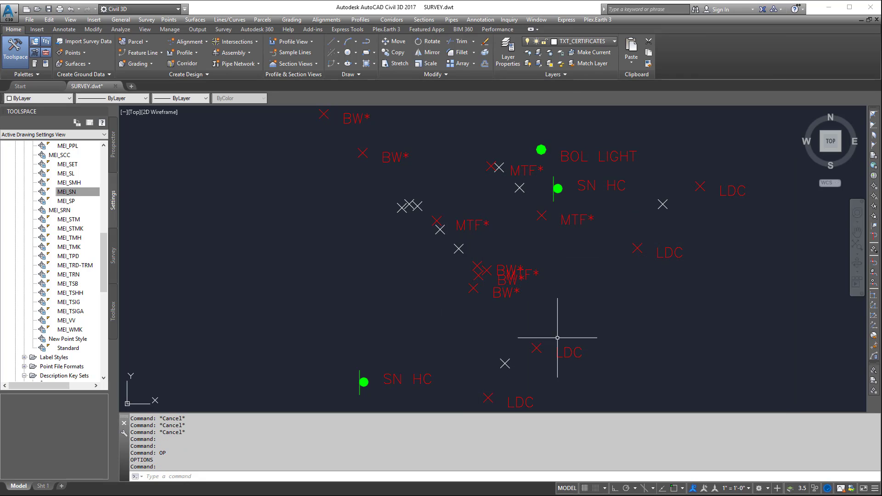
Look over the imported points and list the drawing's point groups
scroll(504, 256, down, 8)
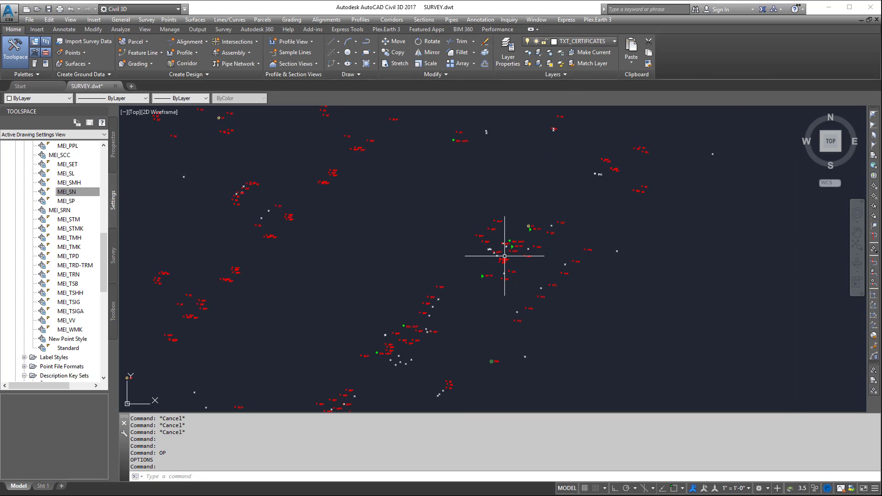
scroll(483, 315, down, 3)
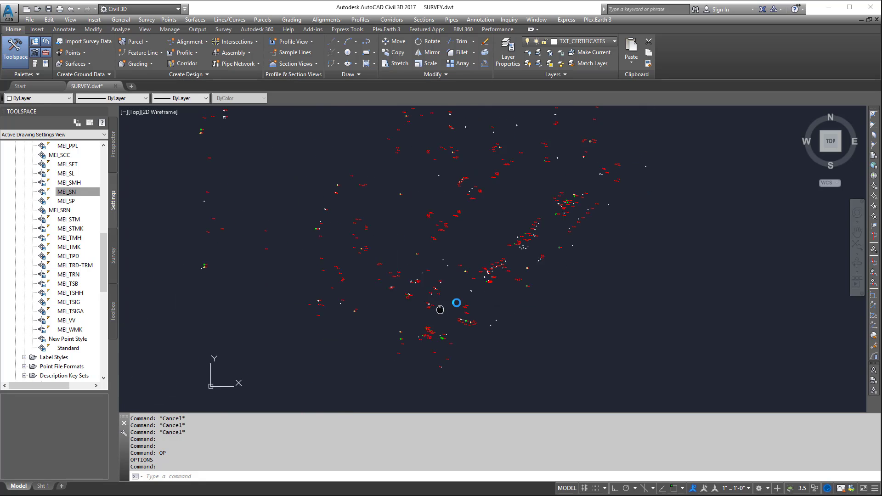
scroll(436, 282, up, 2)
scroll(446, 265, up, 4)
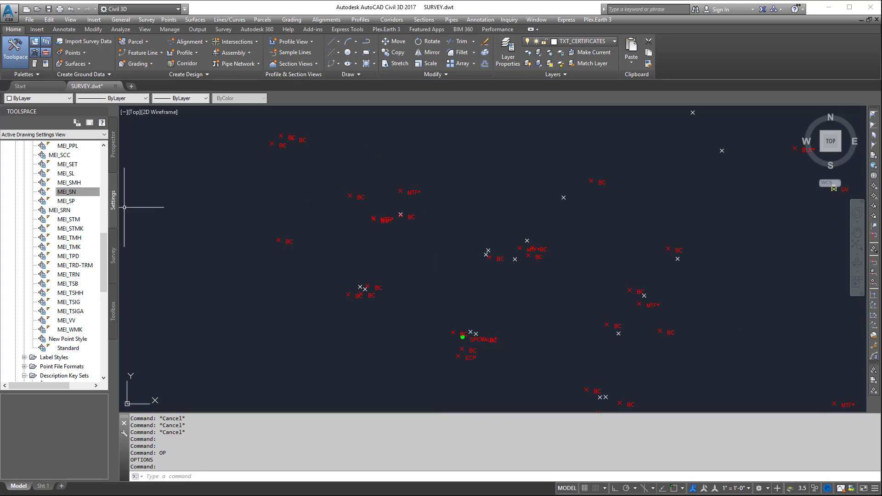
click(113, 152)
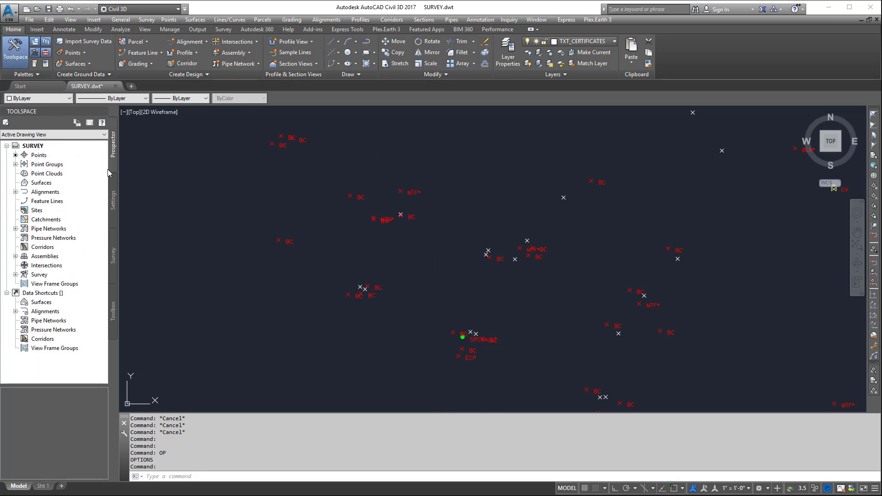
click(18, 163)
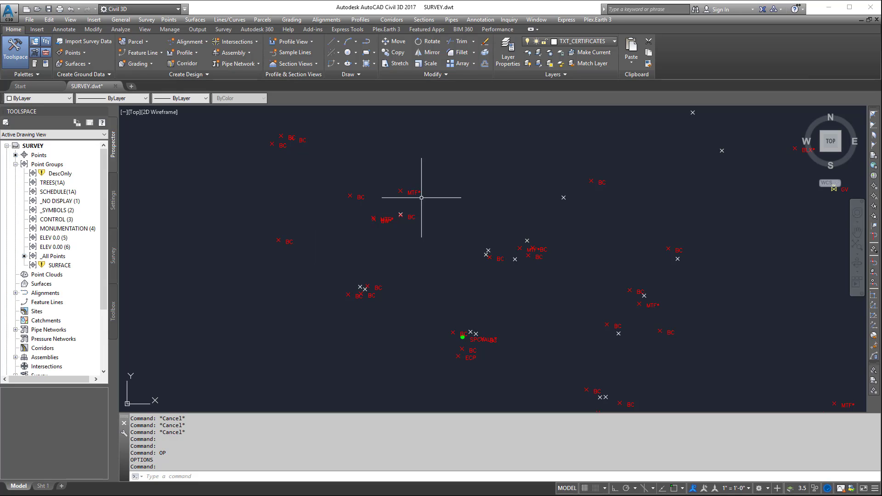
scroll(541, 197, up, 5)
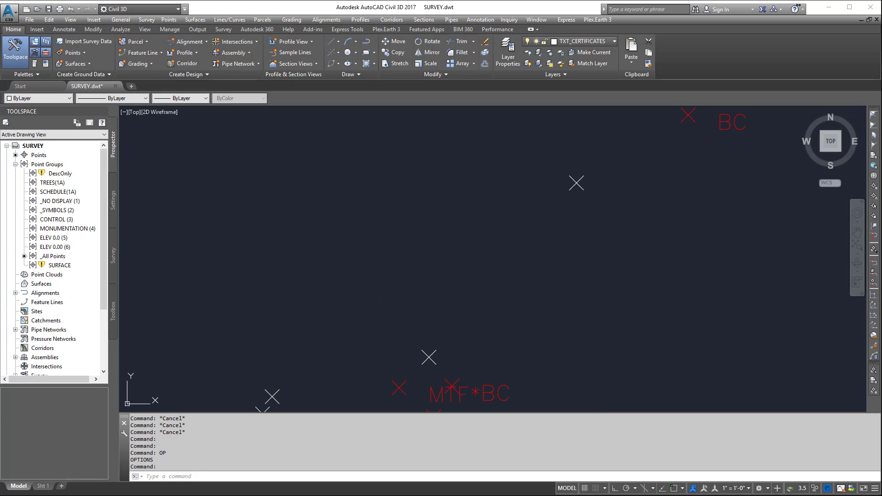
Update the out-of-date DescOnly and SURFACE point groups and list the points in DescOnly
click(576, 182)
scroll(597, 212, down, 5)
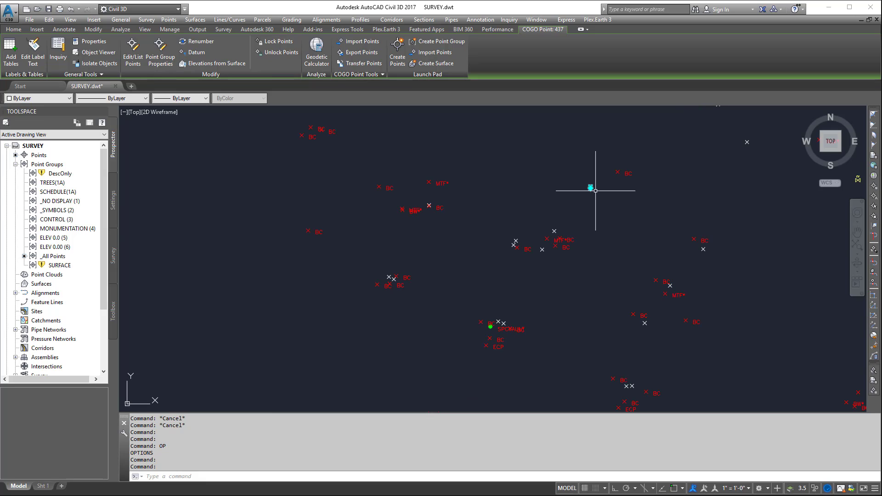
right_click(53, 175)
click(82, 218)
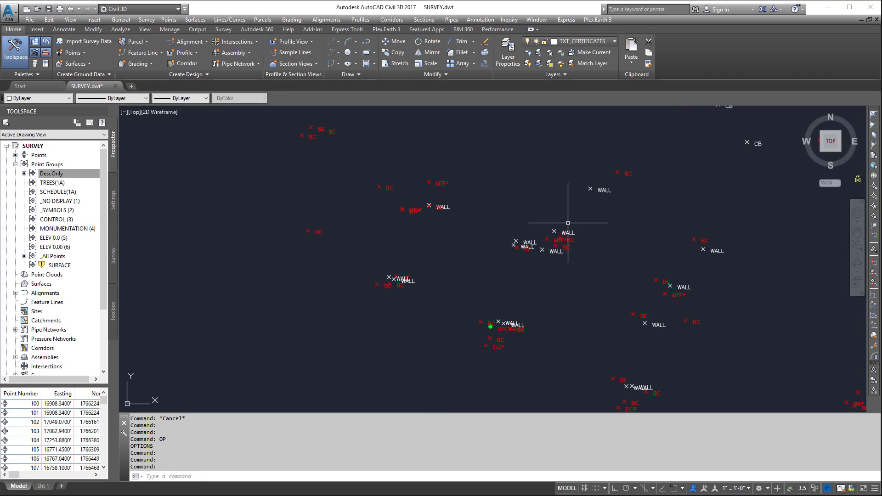
right_click(65, 265)
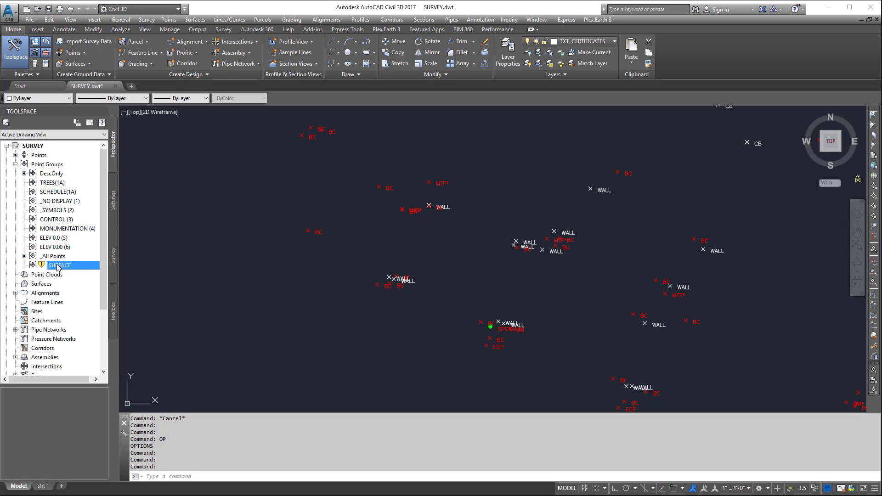
click(85, 305)
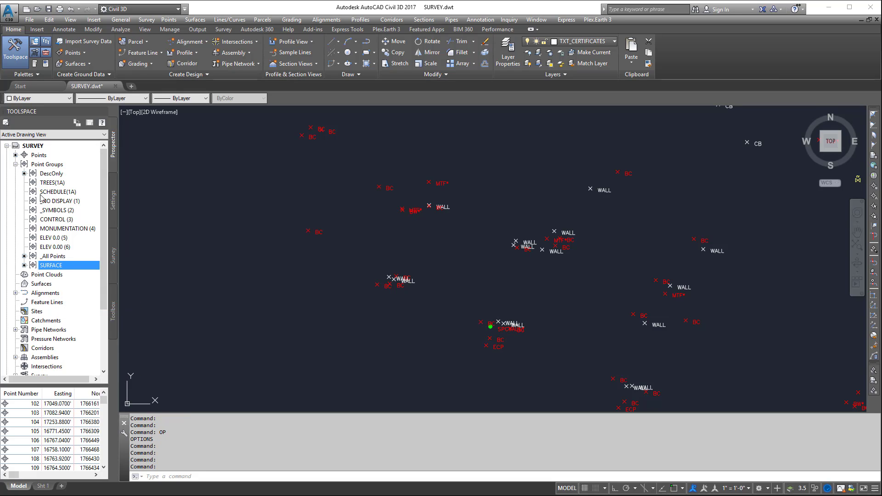
click(46, 174)
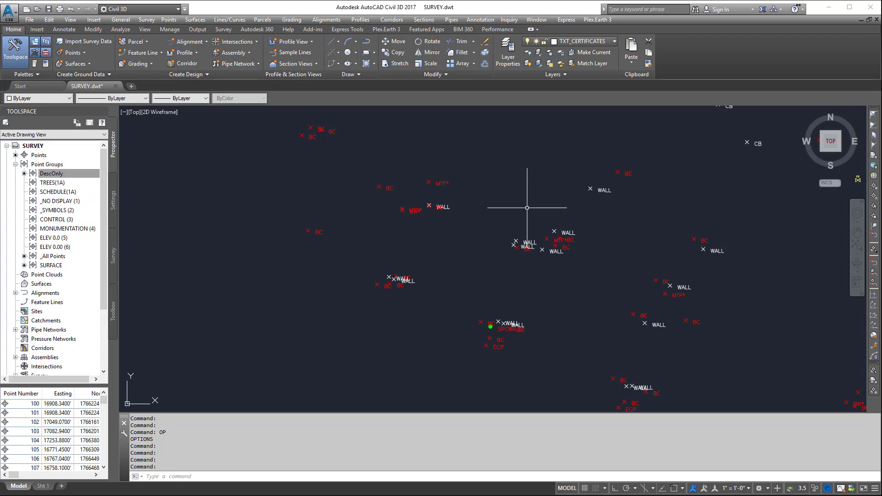
Move the DescOnly point group to the end of the display order in the point groups' properties
scroll(528, 208, down, 5)
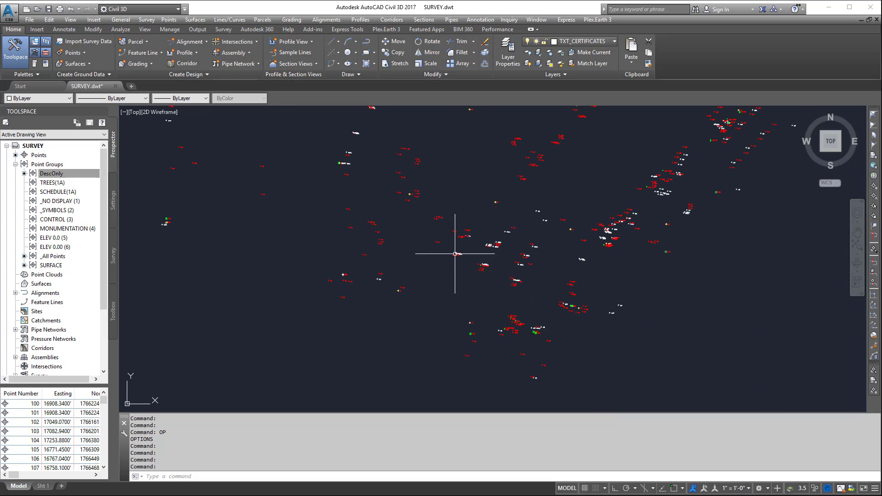
middle_drag(376, 197, 393, 265)
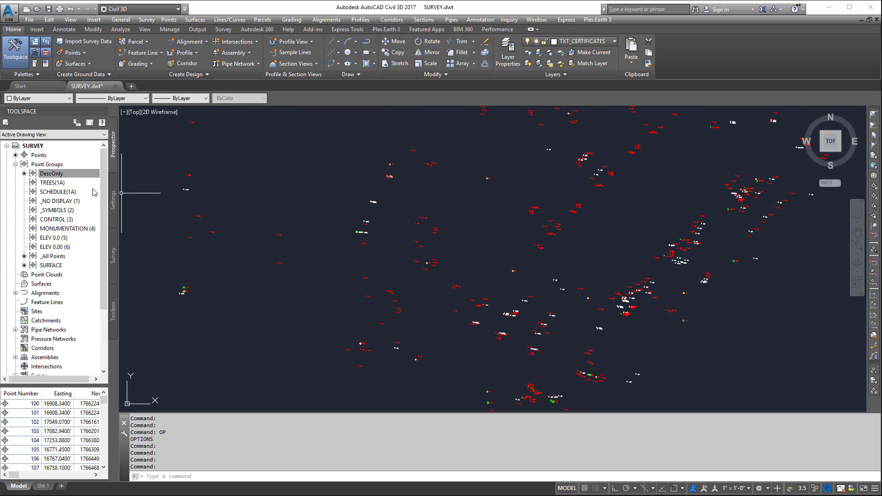
click(59, 174)
click(54, 165)
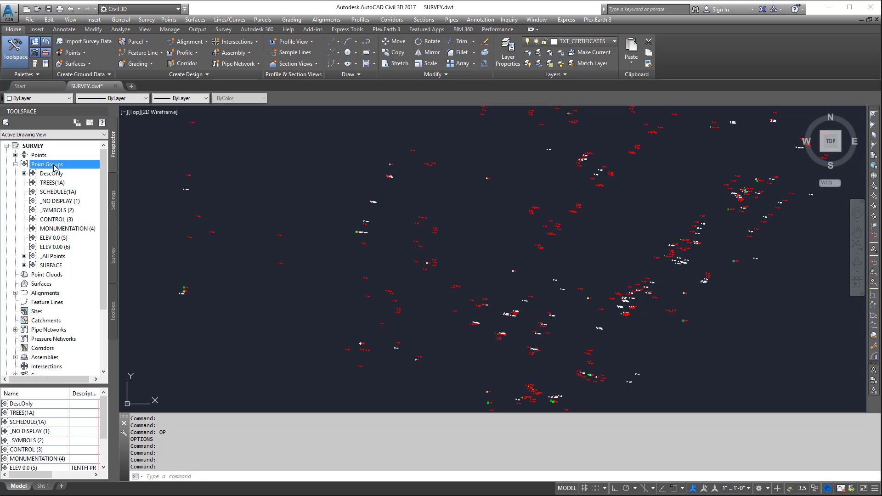
right_click(53, 164)
click(72, 168)
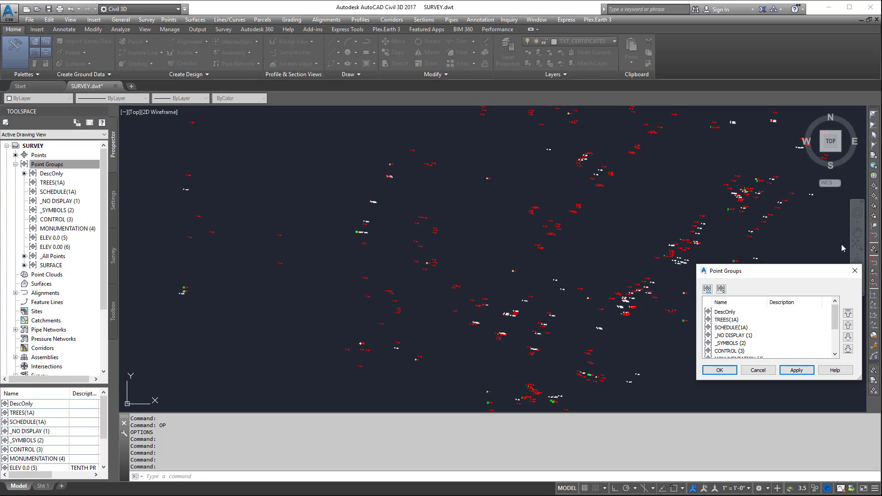
drag(826, 276, 614, 200)
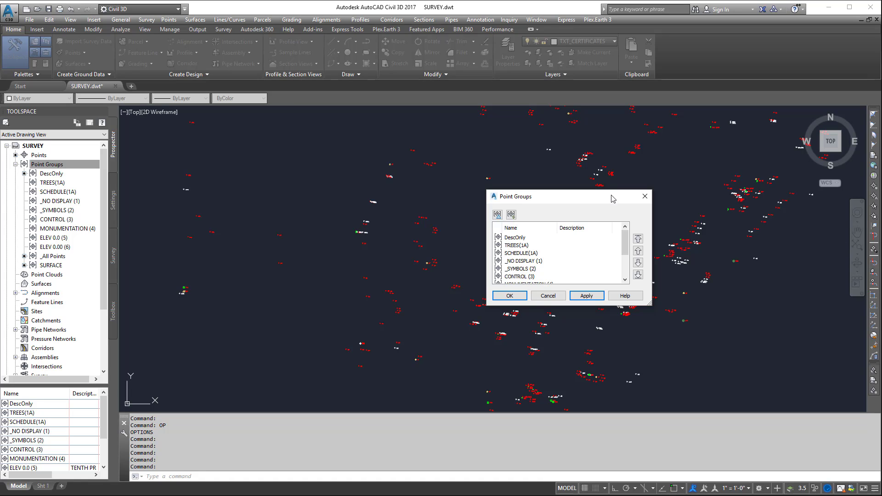
click(525, 238)
drag(624, 241, 625, 242)
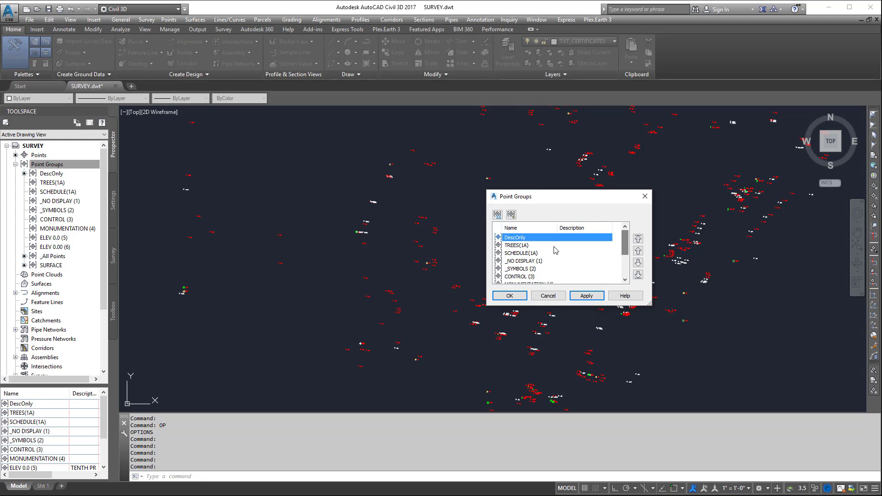
click(520, 246)
click(519, 238)
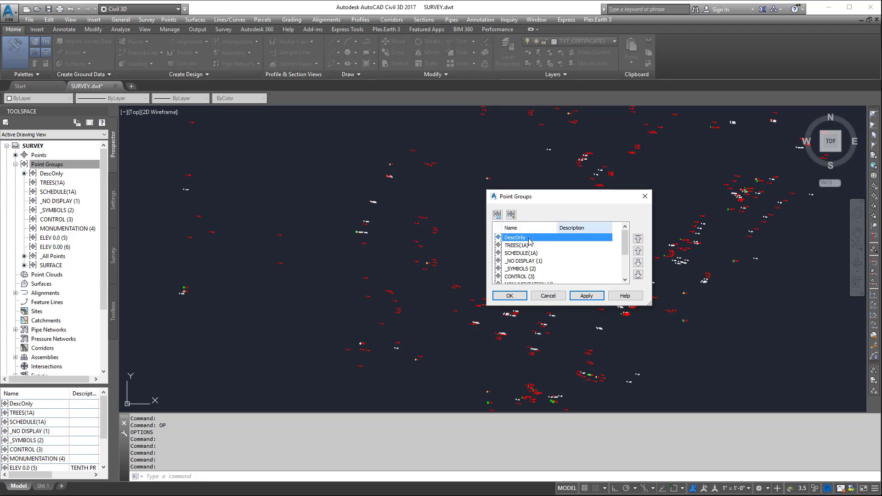
click(638, 274)
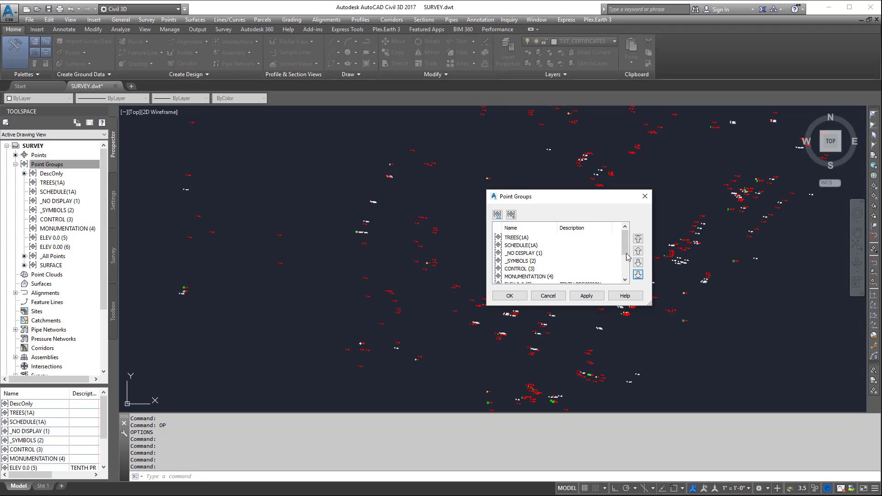
Review the remaining point groups in the display order, apply the new order and regenerate the whole drawing
mouse_move(622, 235)
mouse_down()
mouse_move(624, 256)
mouse_move(625, 237)
mouse_up()
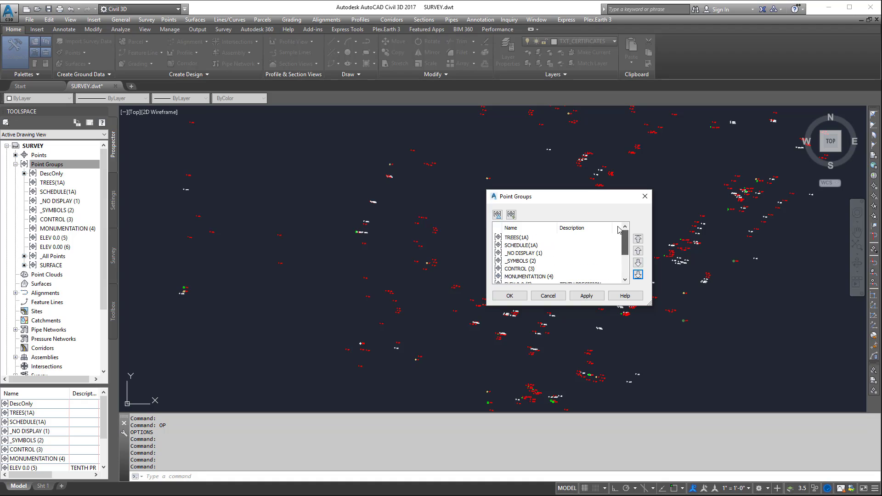
click(536, 238)
click(537, 246)
click(538, 253)
click(531, 261)
click(529, 268)
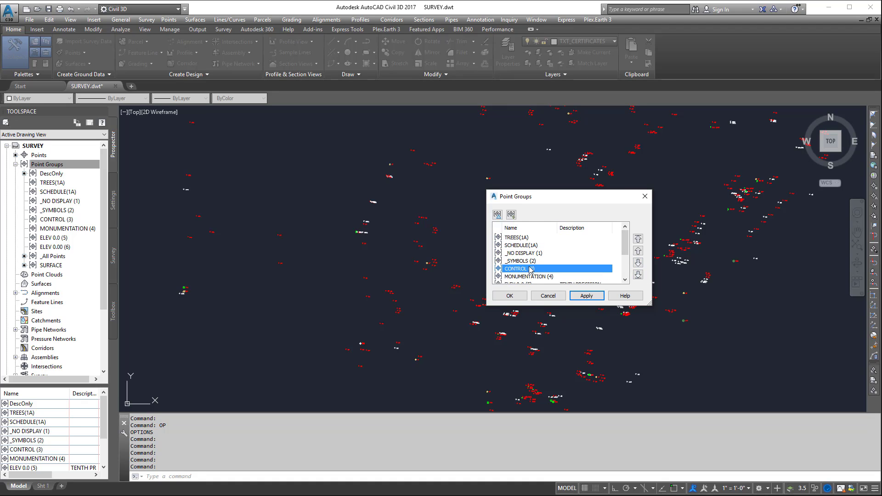
click(585, 298)
click(537, 298)
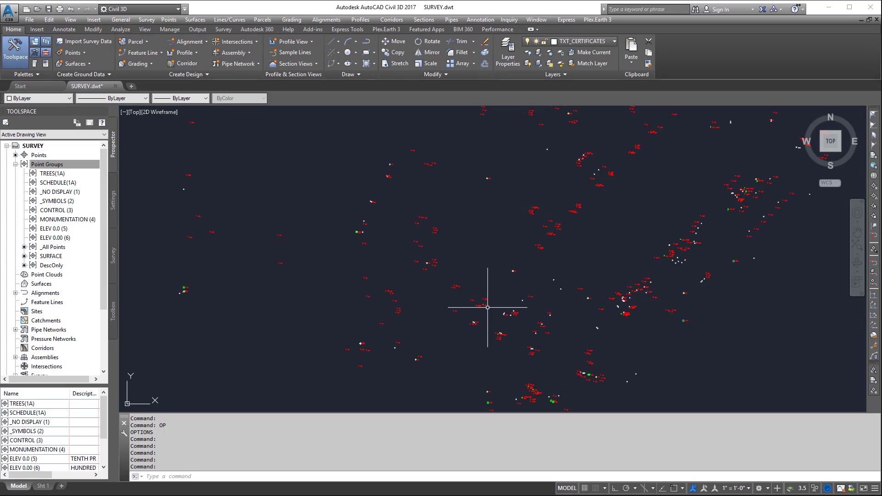
text(REA)
key(Return)
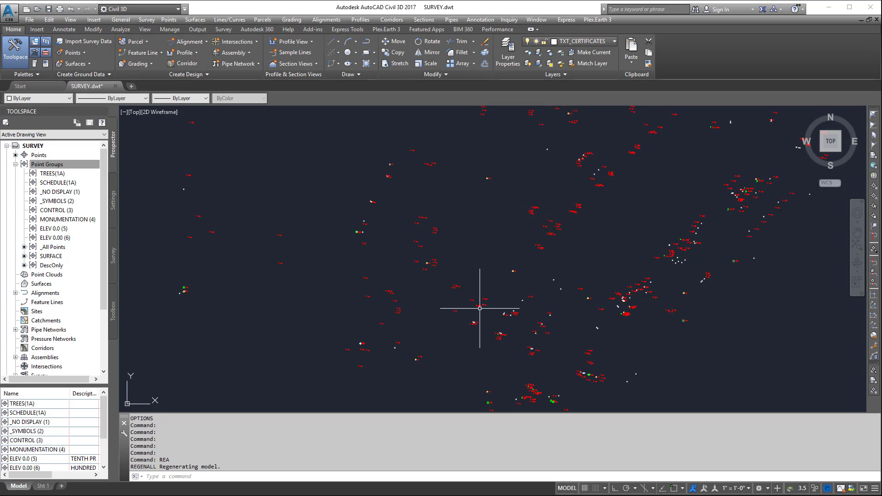
scroll(480, 308, up, 5)
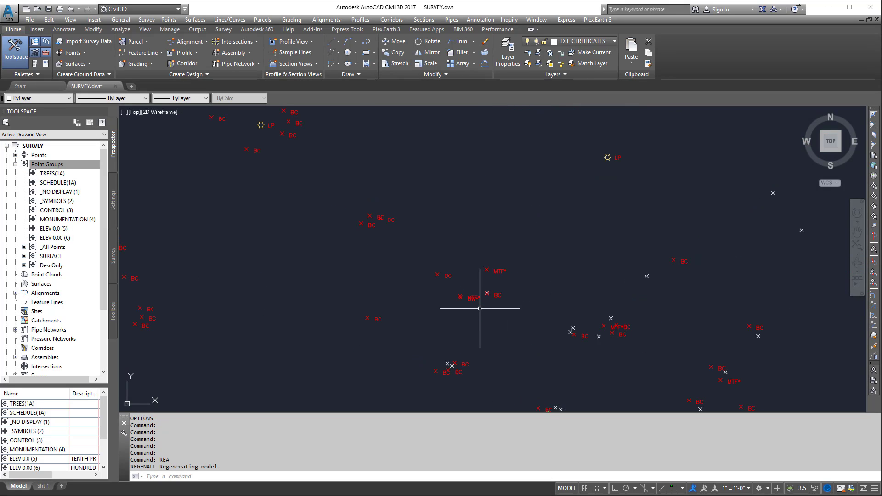
Check the TREES(1A) point group's default styles, included raw descriptions and point list
click(54, 176)
right_click(53, 172)
click(70, 178)
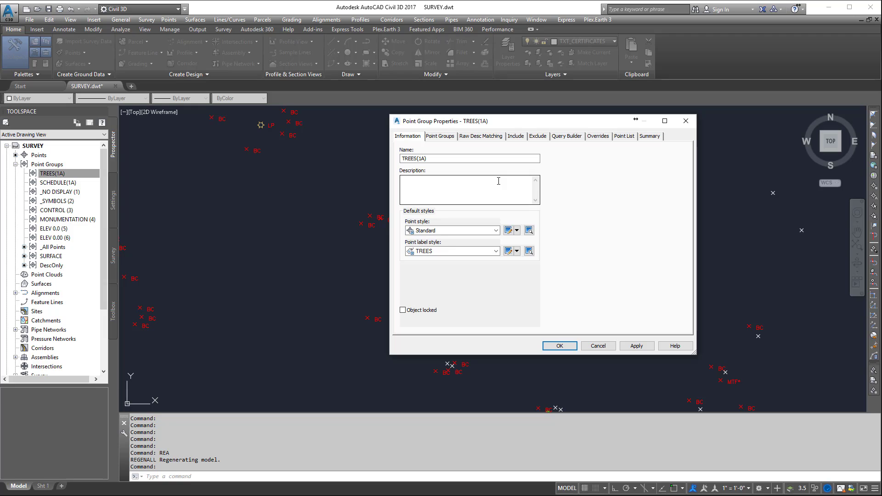
click(515, 136)
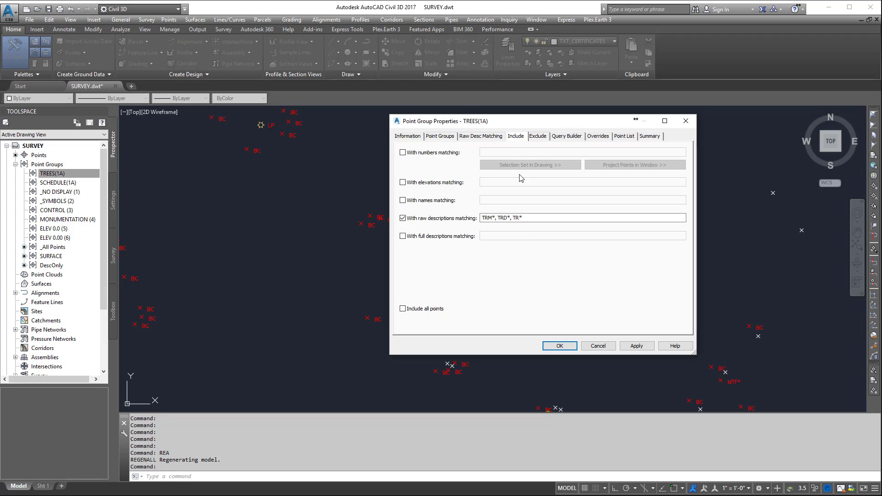
click(621, 139)
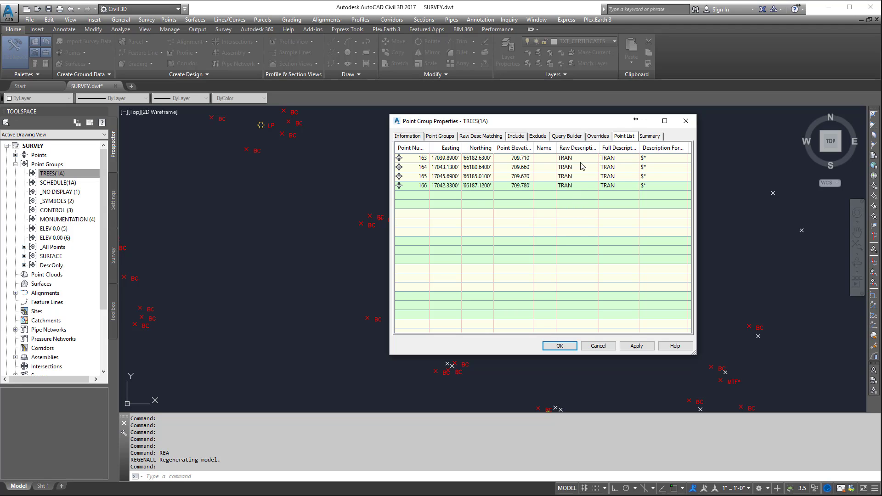
Remove the TR* pattern from the raw descriptions included in the TREES(1A) point group and apply the change
click(516, 136)
click(538, 219)
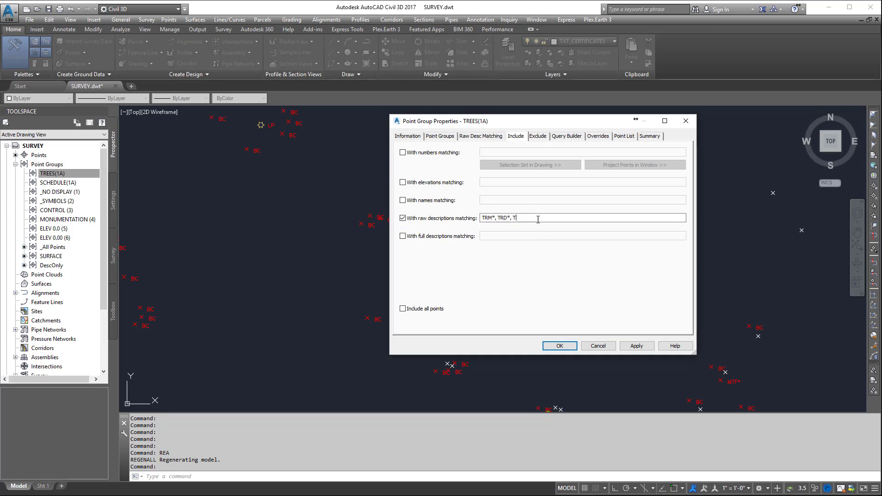
click(636, 346)
click(560, 346)
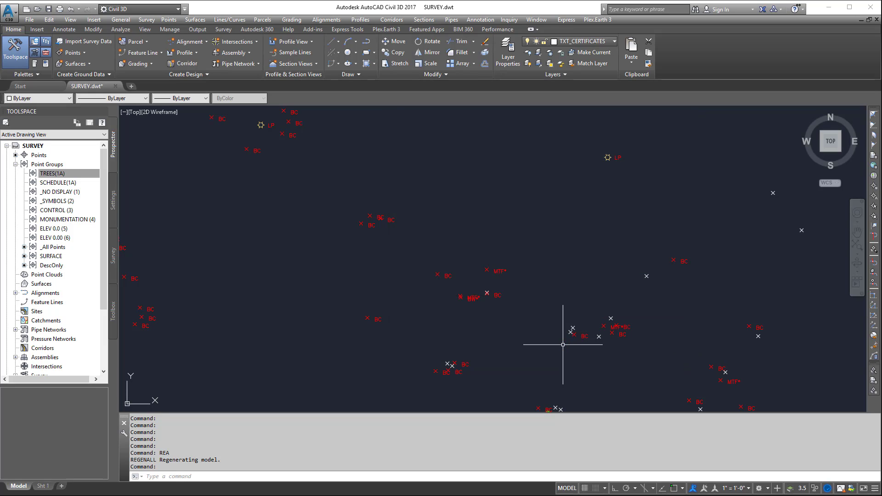
Recheck the overrides and point list in the TREES(1A) point group properties and close them
right_click(52, 176)
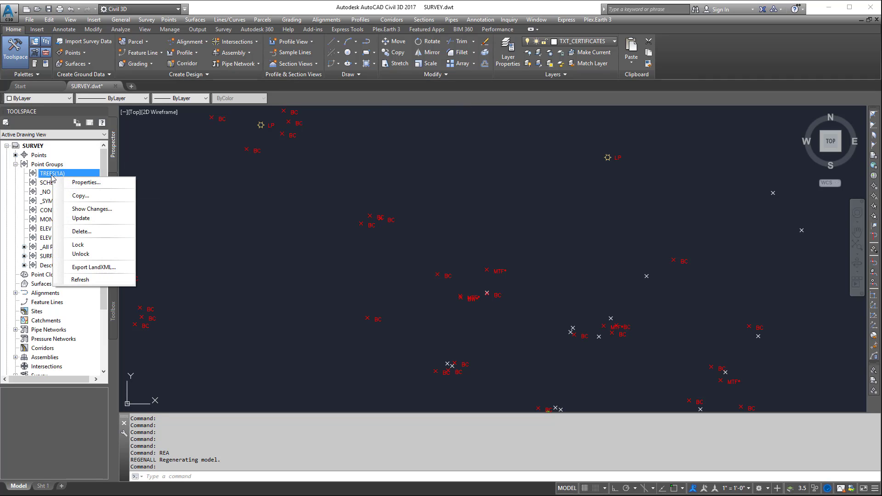
click(86, 183)
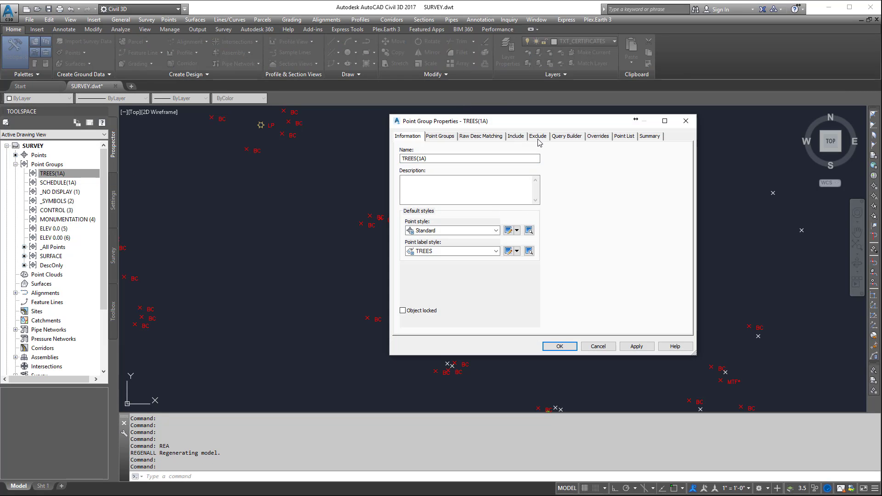
click(621, 138)
click(598, 136)
click(621, 136)
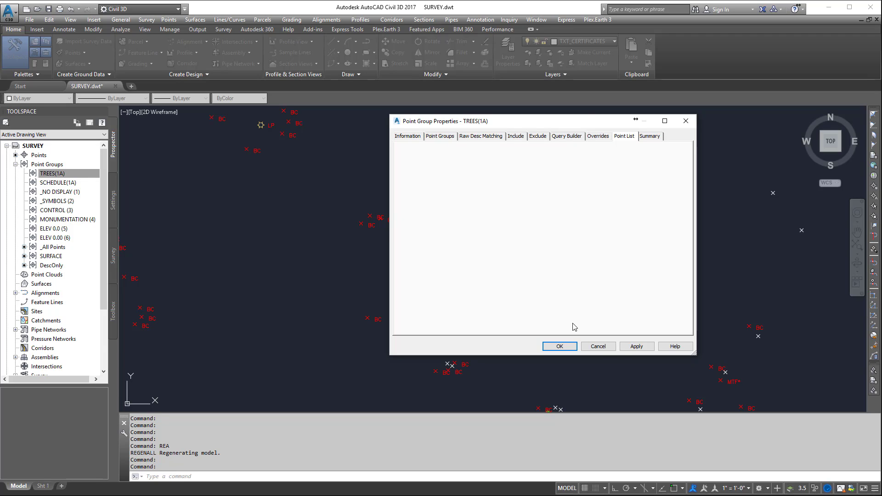
click(637, 347)
click(573, 347)
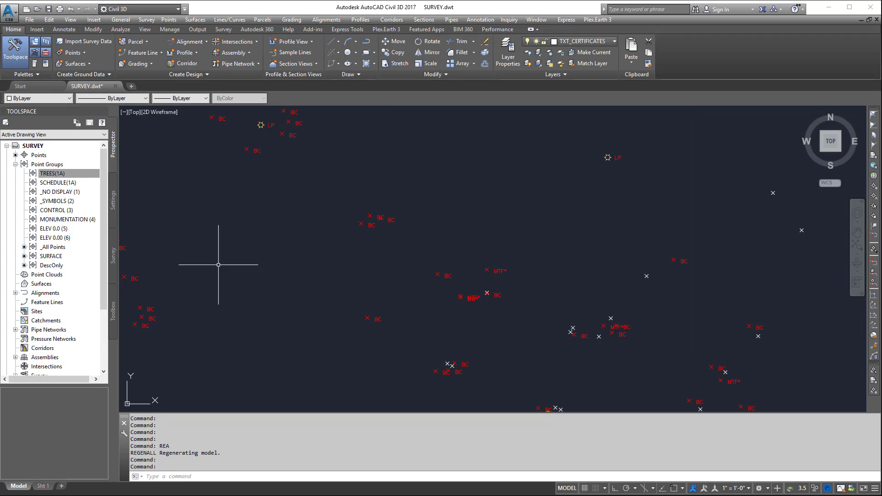
Check the SCHEDULE(1A) point group's default styles, accept its properties and update all point groups
right_click(58, 183)
click(92, 185)
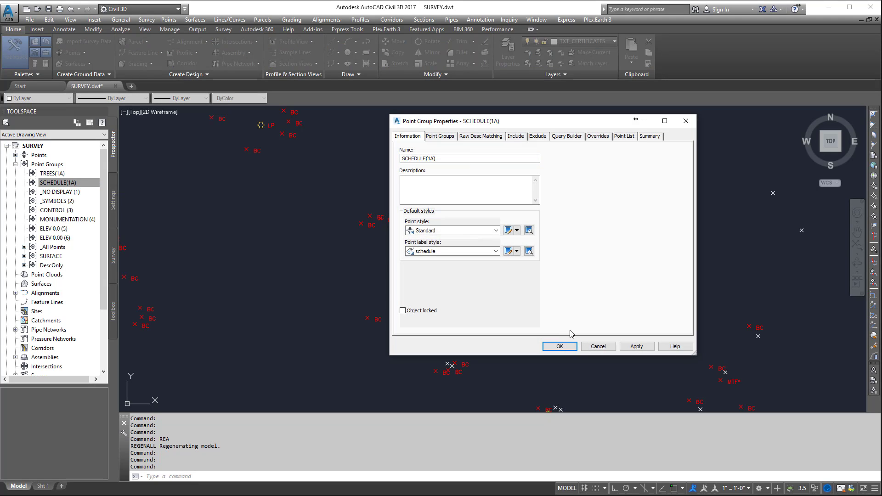
click(570, 346)
right_click(49, 164)
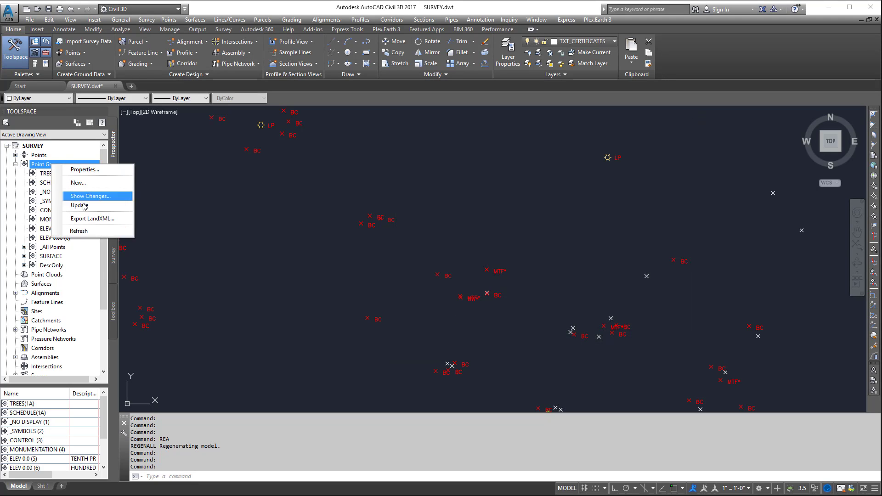
click(87, 203)
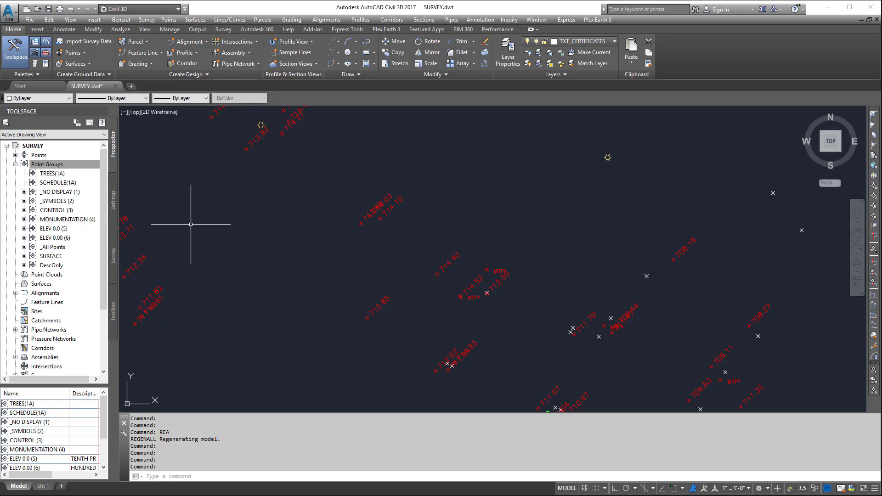
Inspect the MTF* point beside the 714.52 elevation label and list the points of the ELEV 0.00 (6) group
right_click(48, 166)
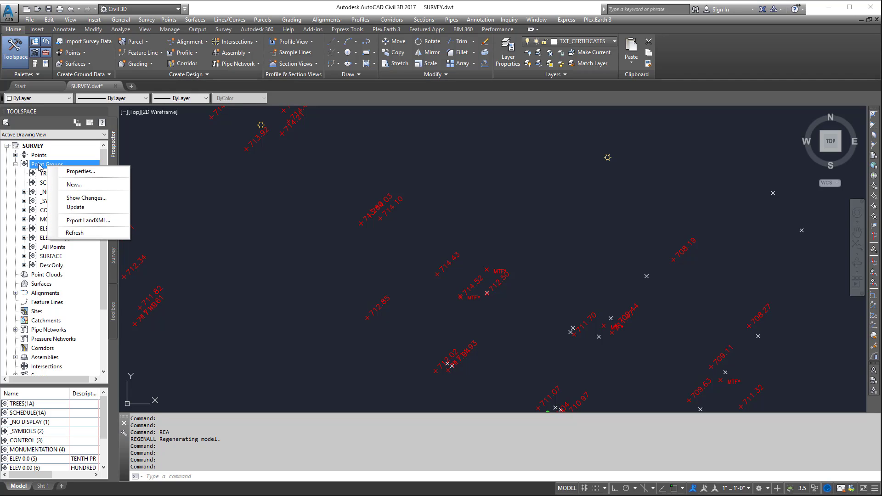
click(478, 201)
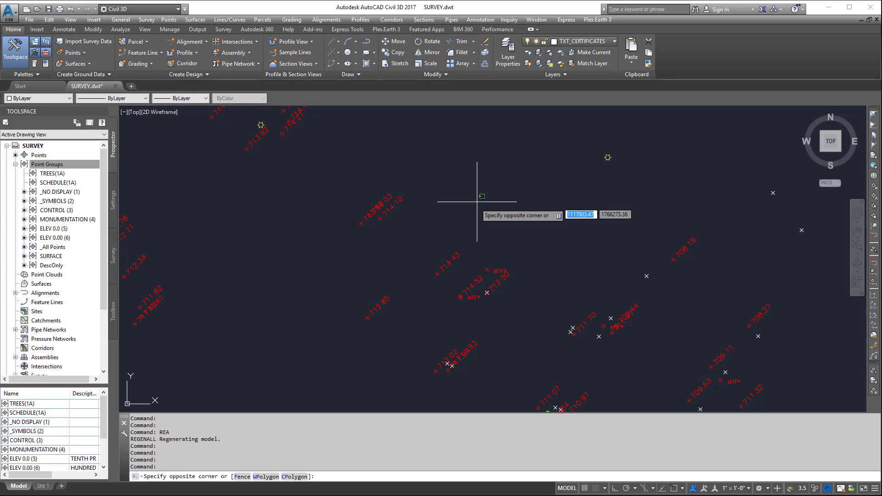
click(452, 249)
scroll(478, 276, up, 6)
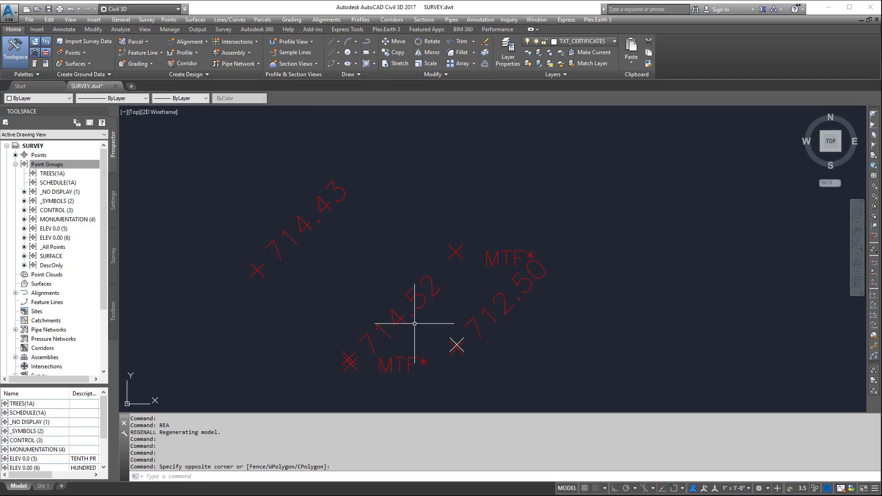
scroll(415, 323, down, 2)
middle_drag(454, 300, 502, 272)
click(478, 284)
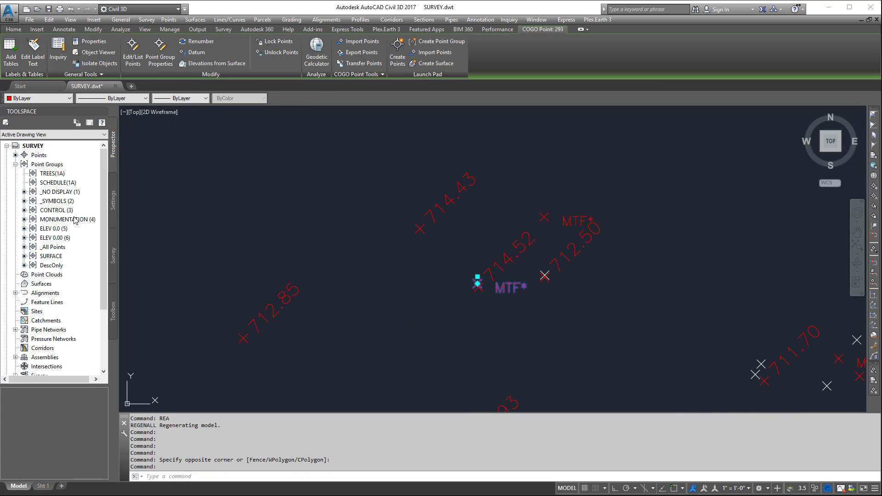
click(58, 238)
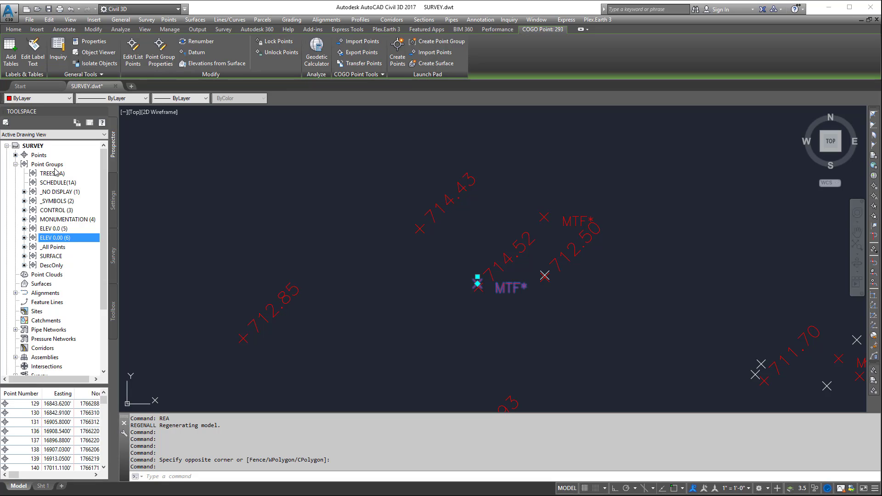
List the points of the _NO DISPLAY (1) and TREES(1A) point groups and clear the selected MTF* point
click(58, 192)
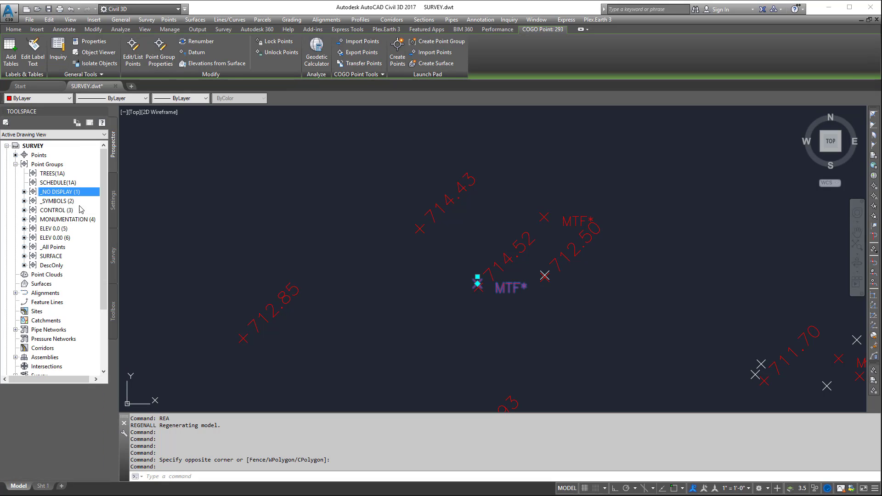
click(54, 174)
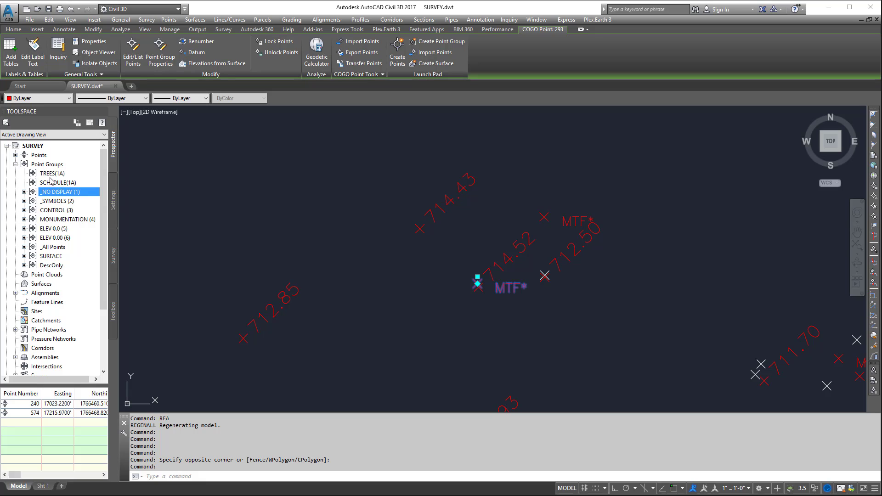
key(Up)
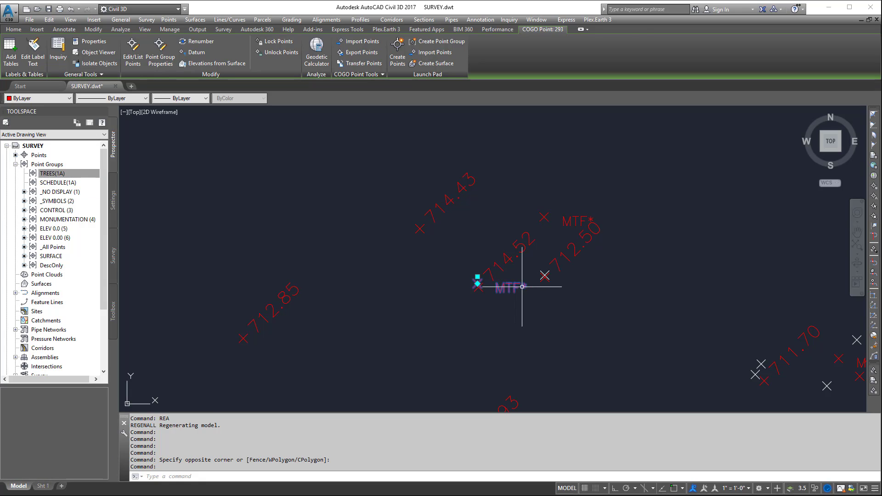
key(Escape)
key(Escape)
Review the point lists of the SCHEDULE(1A), _SYMBOLS (2), CONTROL (3), MONUMENTATION (4), ELEV 0.0 (5) and ELEV 0.00 (6) groups
click(61, 238)
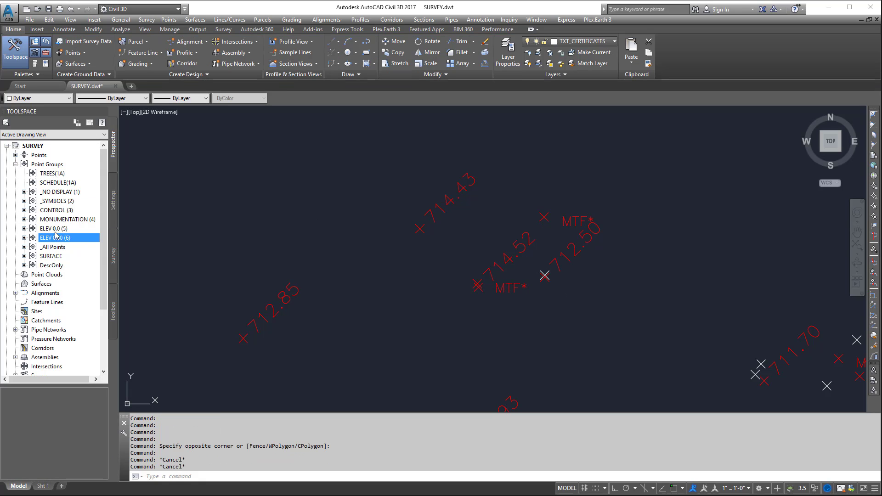
click(55, 230)
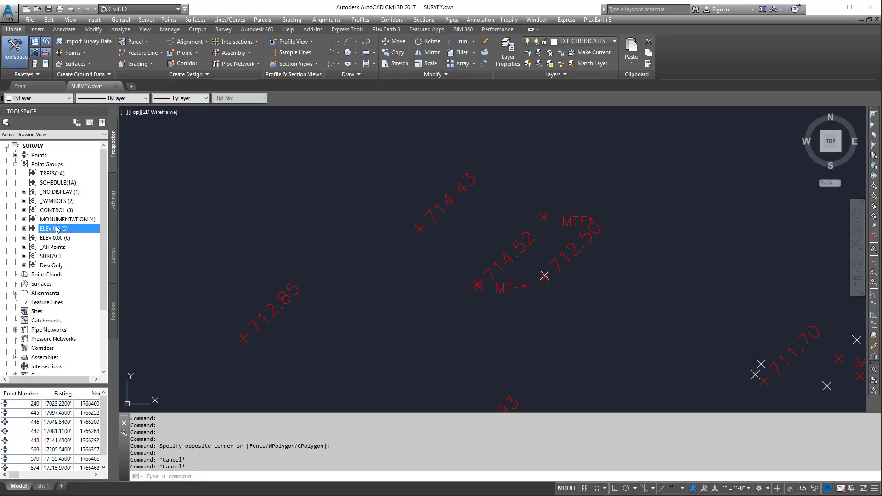
click(56, 183)
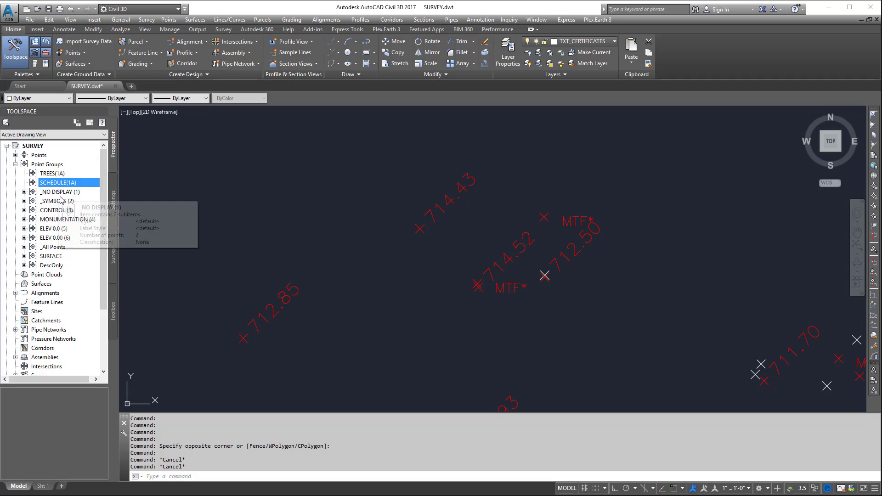
click(62, 202)
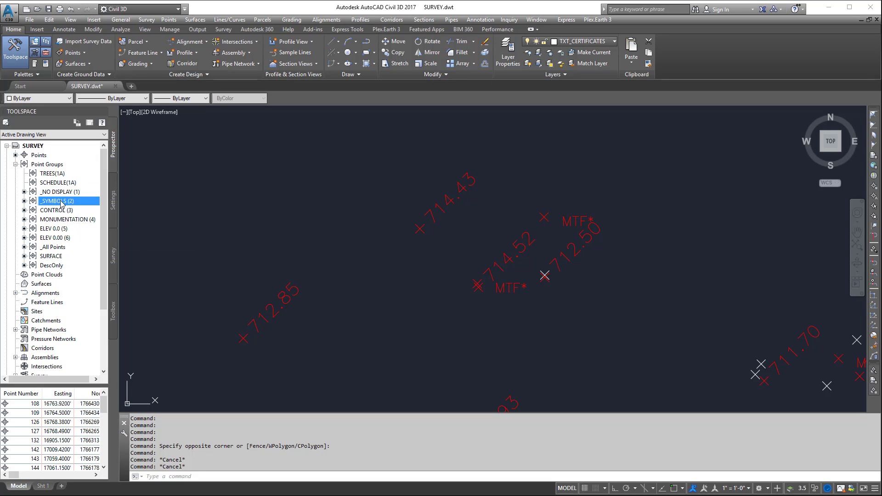
click(63, 211)
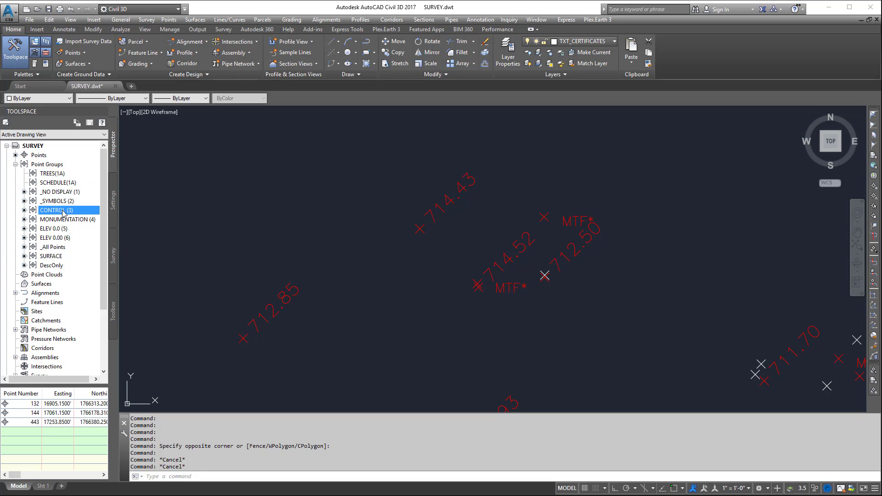
click(69, 220)
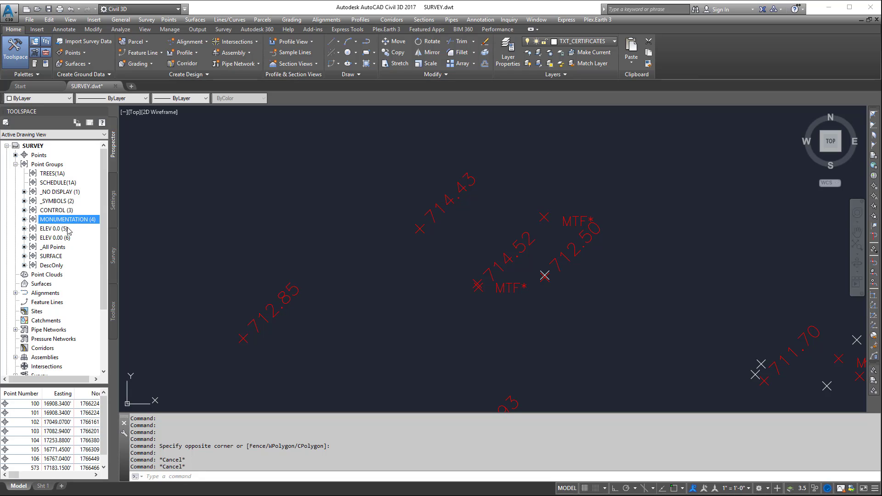
click(64, 229)
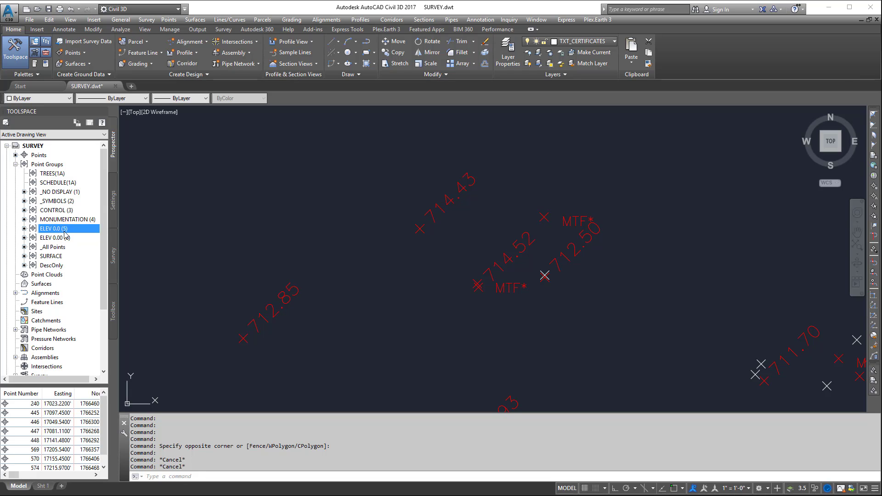
click(59, 239)
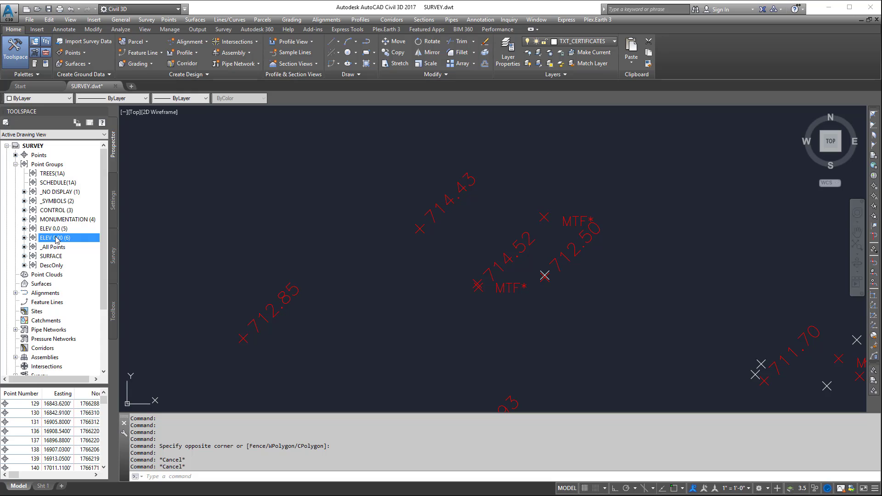
click(55, 230)
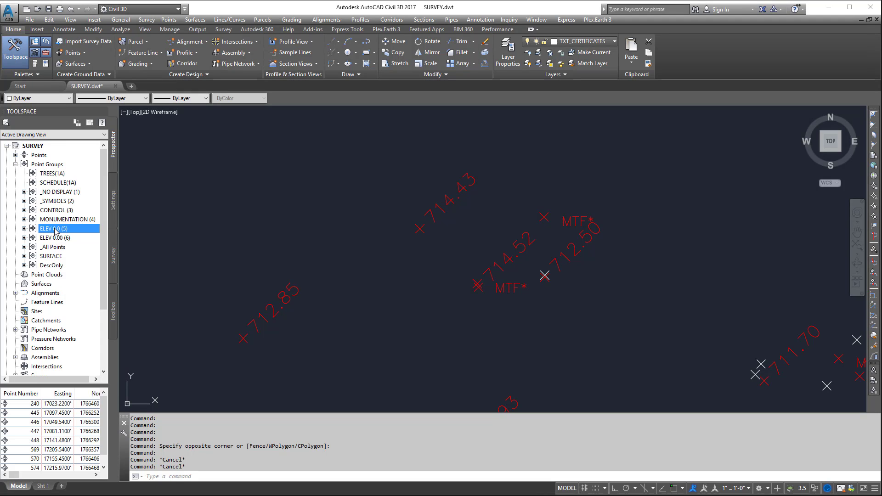
Compare the point lists of the ELEV 0.0 (5) and ELEV 0.00 (6) point groups
mouse_move(56, 230)
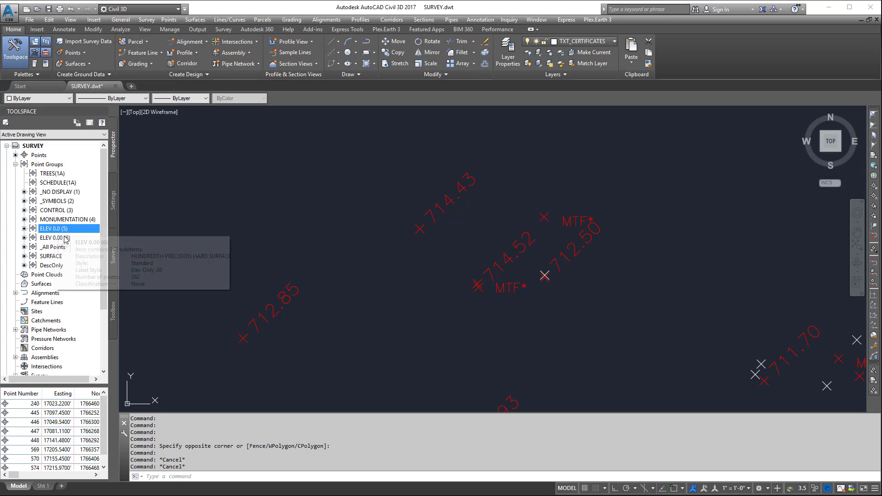
click(66, 237)
click(70, 232)
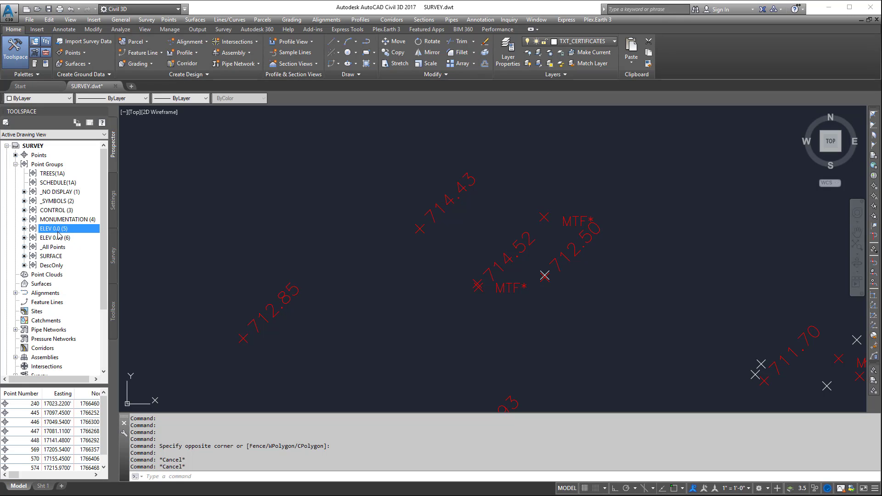
click(58, 238)
click(57, 230)
click(65, 238)
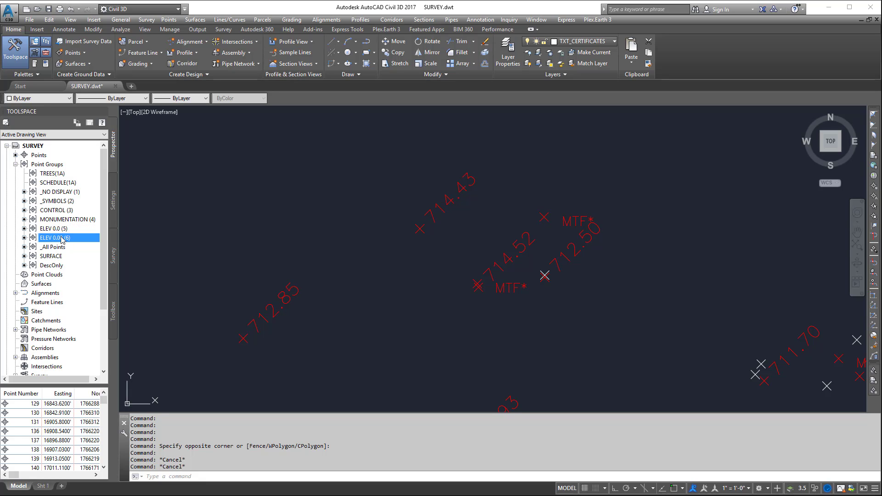
right_click(62, 240)
click(85, 244)
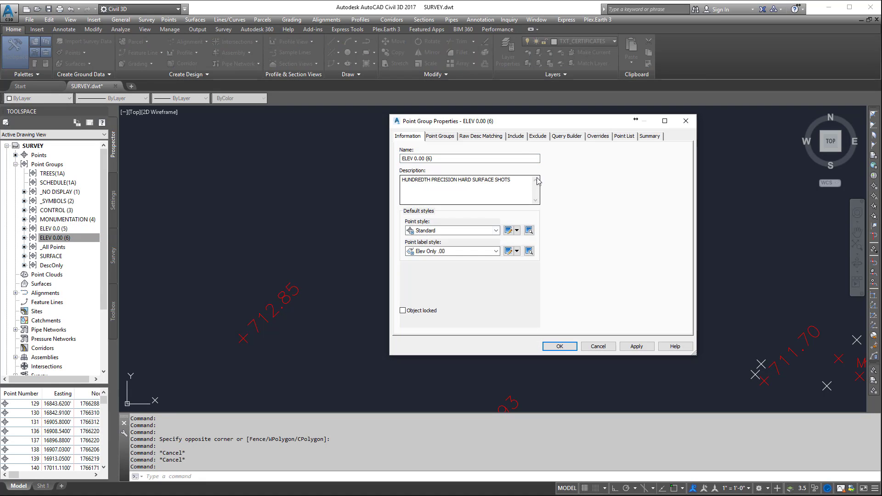
click(584, 350)
Add MTF* to the raw descriptions included in the ELEV 0.00 (6) point group, apply the change and accept the properties
right_click(62, 239)
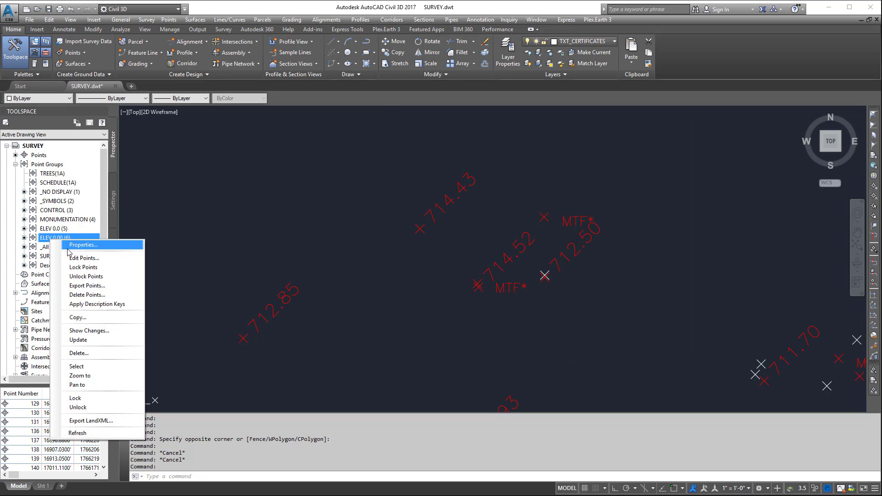
click(69, 246)
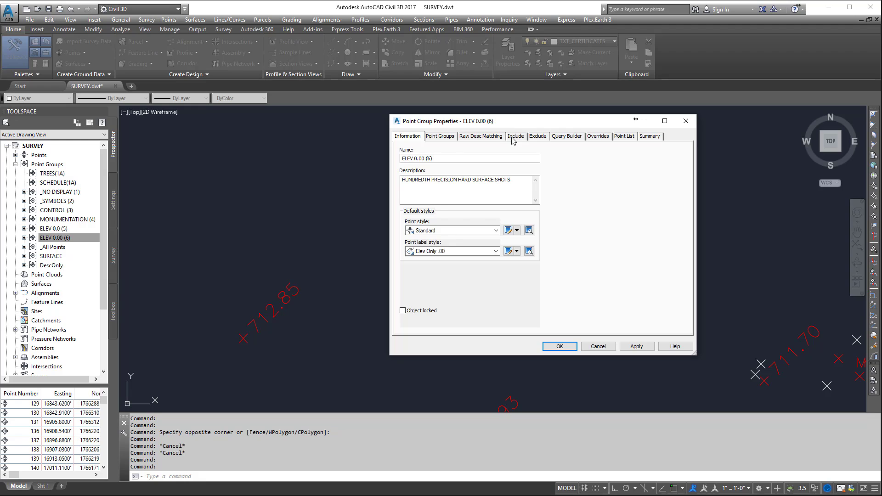
click(514, 141)
drag(554, 219, 744, 216)
click(685, 219)
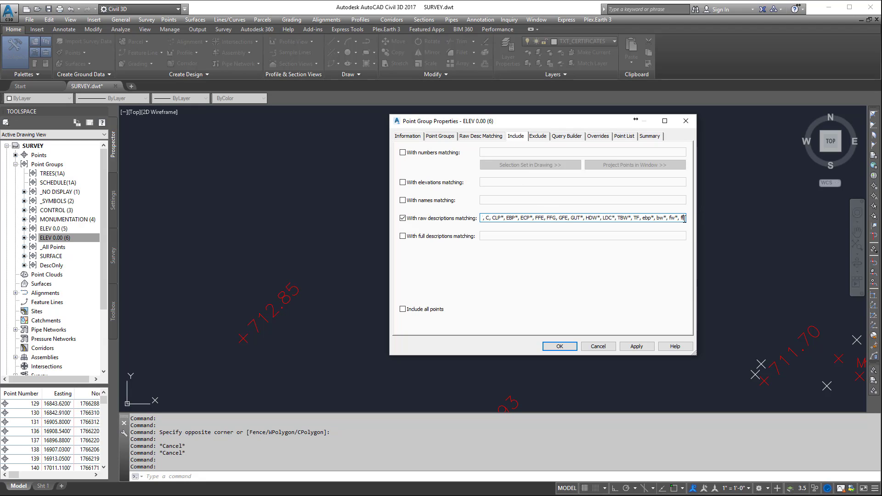
text(,MTF*)
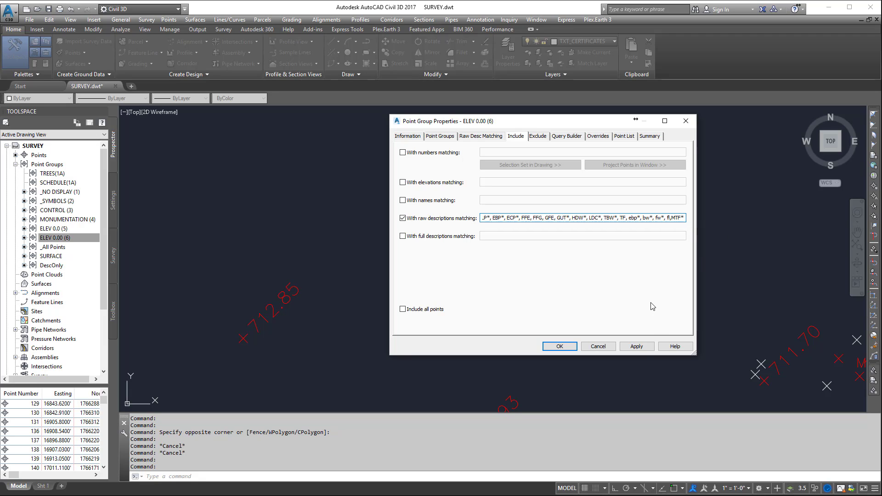
click(637, 347)
click(560, 347)
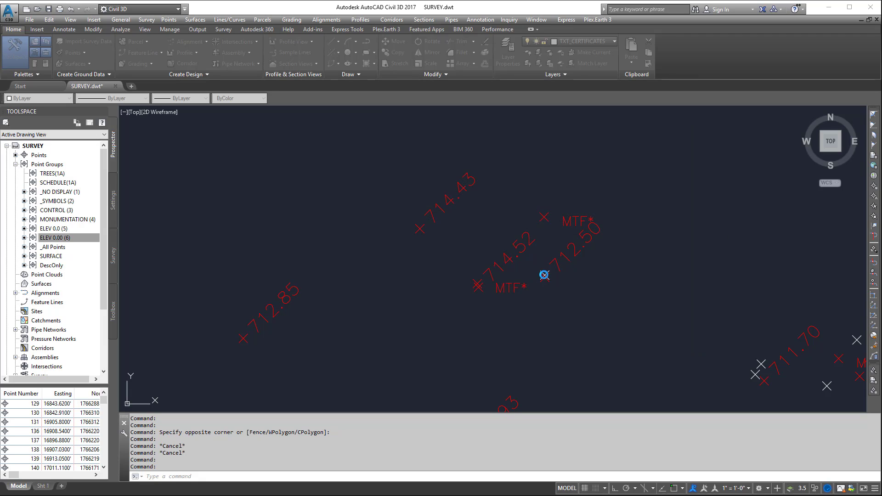
Regenerate the whole drawing to refresh the point labels
text(RE)
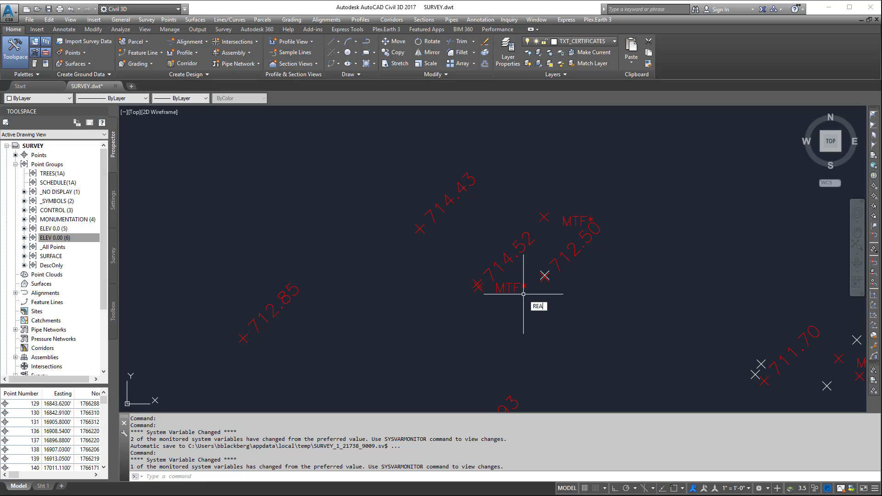
text(A)
key(Return)
key(Escape)
key(Escape)
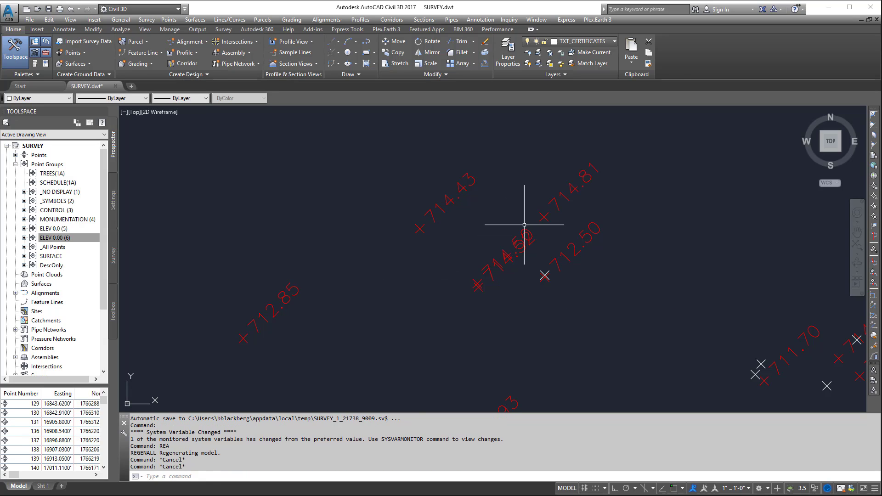
Examine the elevation labels around the former MTF* points and across the whole site, and check the DescOnly group's styles
click(525, 224)
key(Escape)
click(524, 214)
key(Escape)
key(Escape)
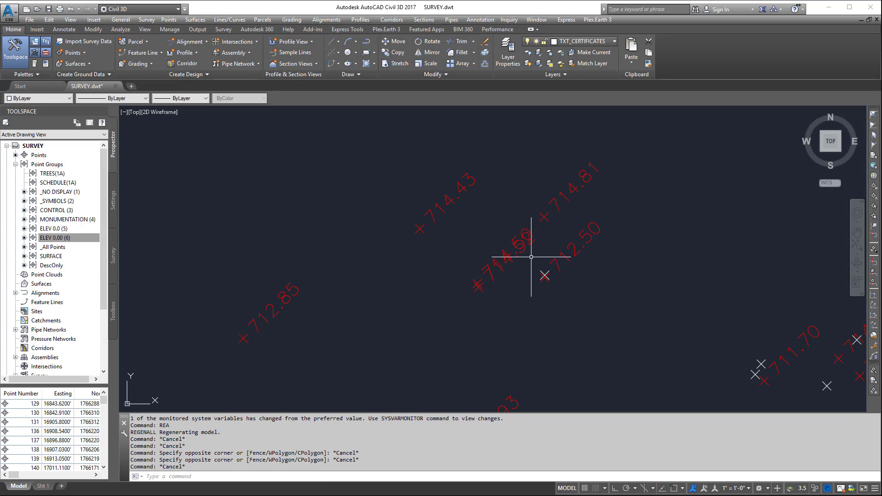
scroll(532, 257, down, 6)
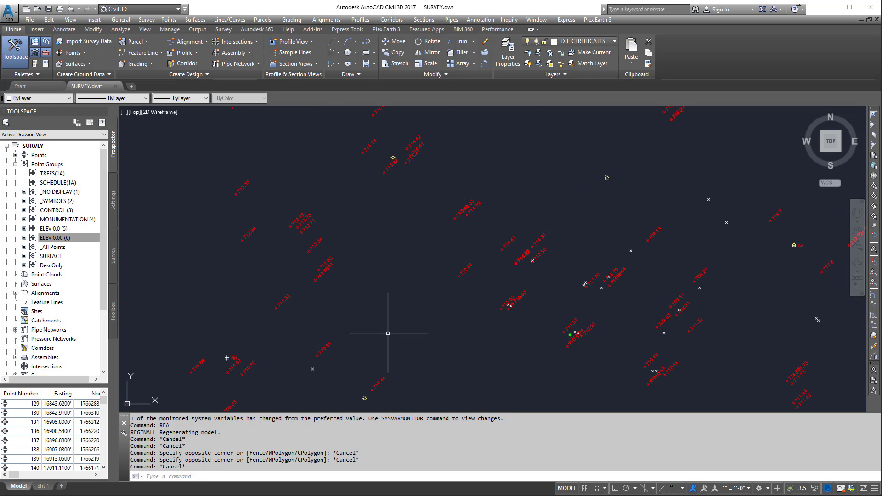
scroll(518, 359, down, 2)
middle_drag(518, 360, 501, 231)
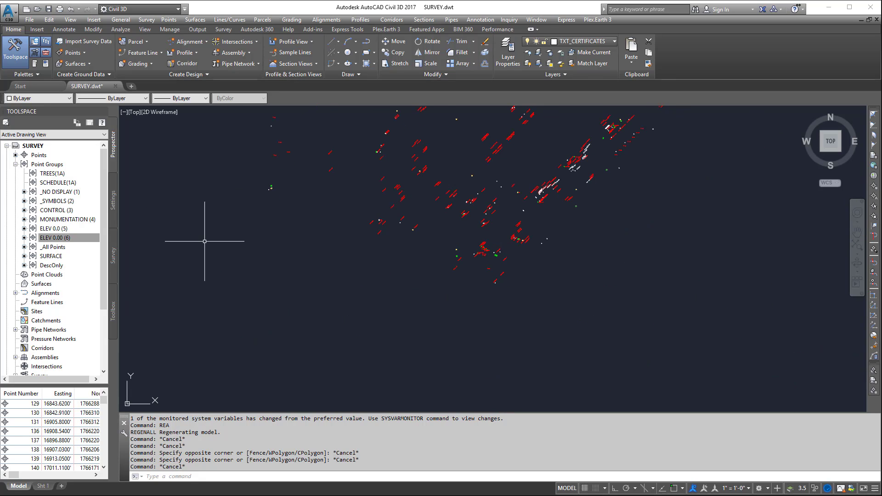
middle_drag(445, 230, 467, 295)
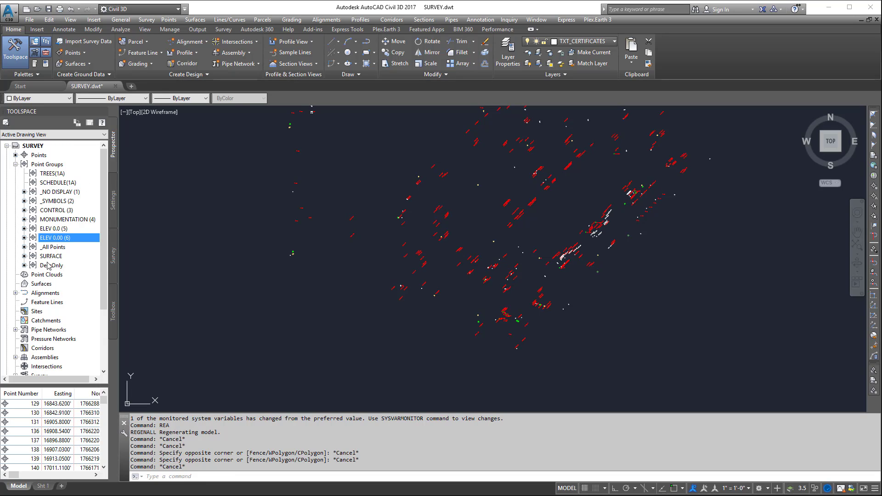
mouse_move(48, 267)
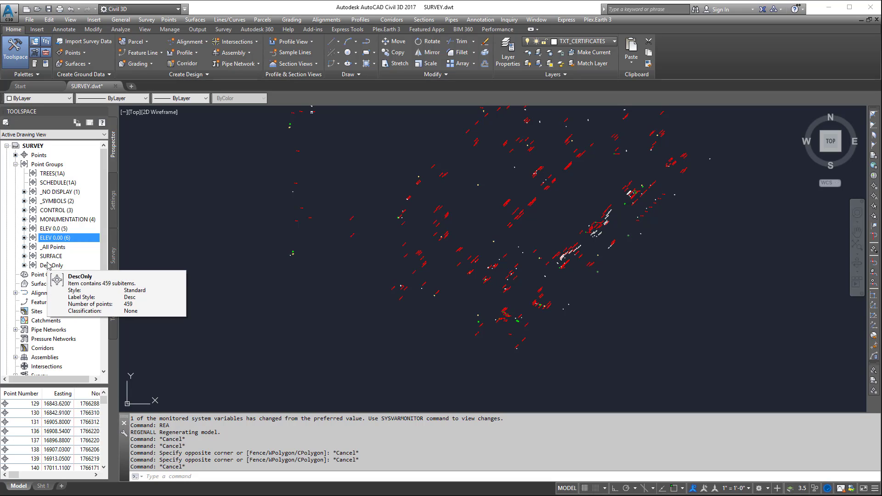
Start a new point group named _NONE and set it to include all points
click(45, 166)
right_click(45, 167)
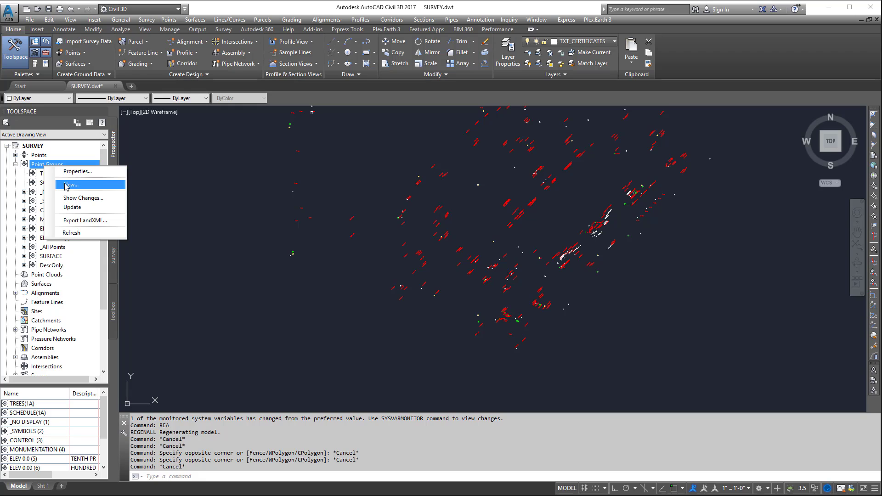
click(69, 183)
drag(508, 159, 367, 162)
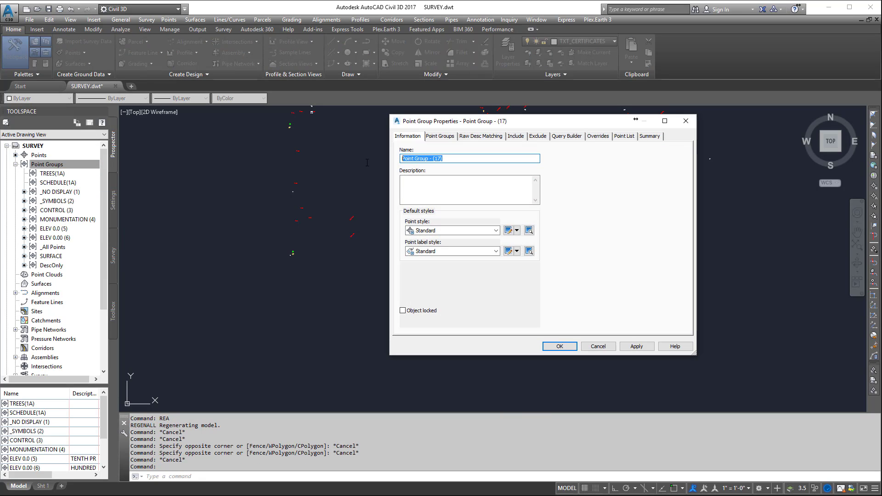
key(BackSpace)
click(516, 137)
click(444, 311)
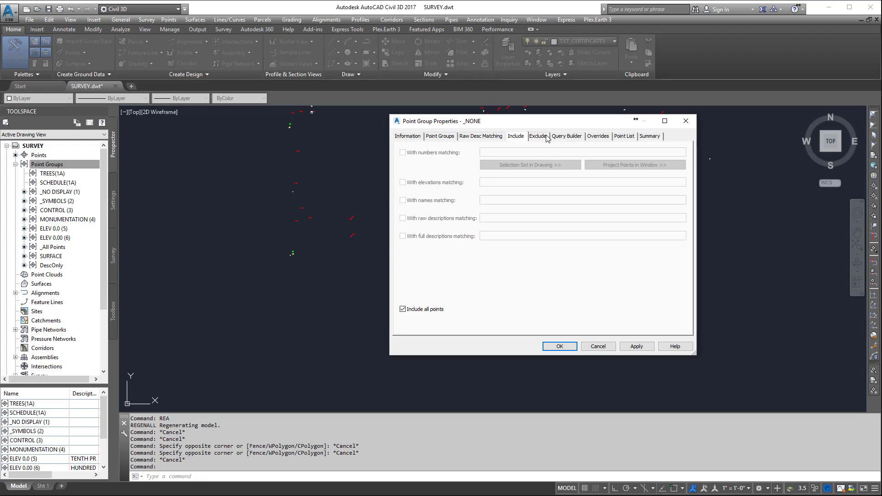
Override Style and Point Label Style with Standard in the _NONE group, accept its properties and regenerate the drawing
click(599, 136)
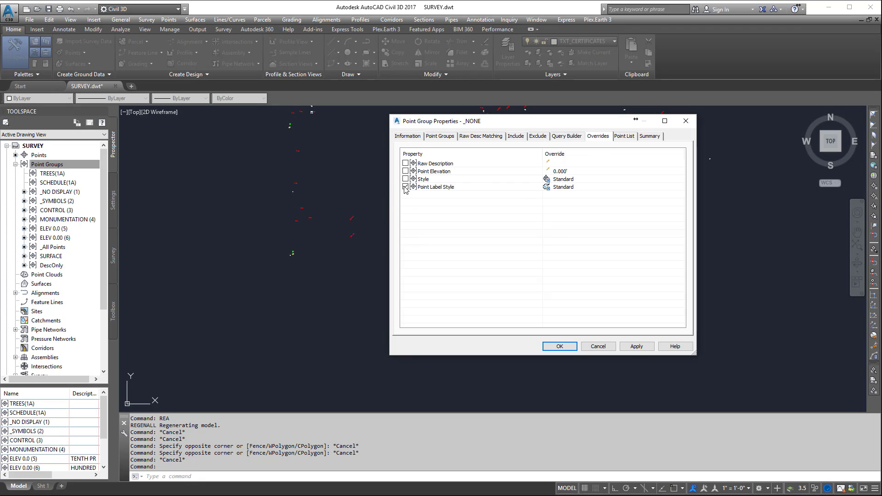
click(637, 347)
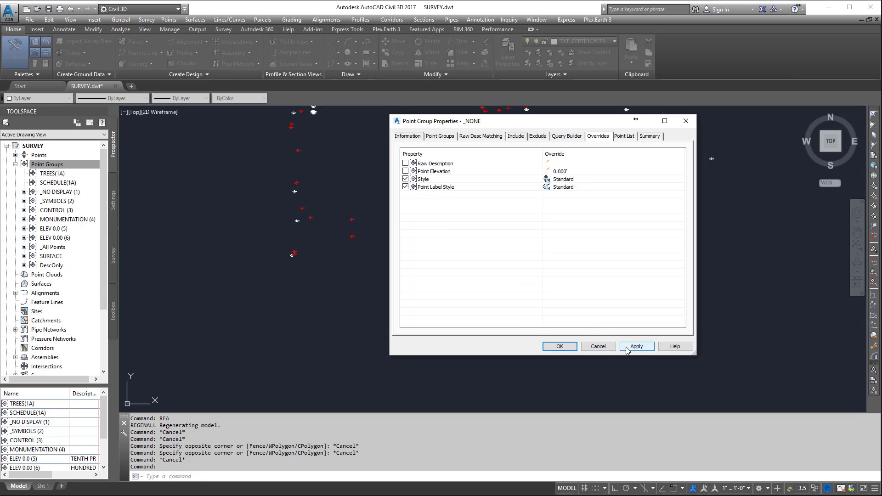
click(560, 346)
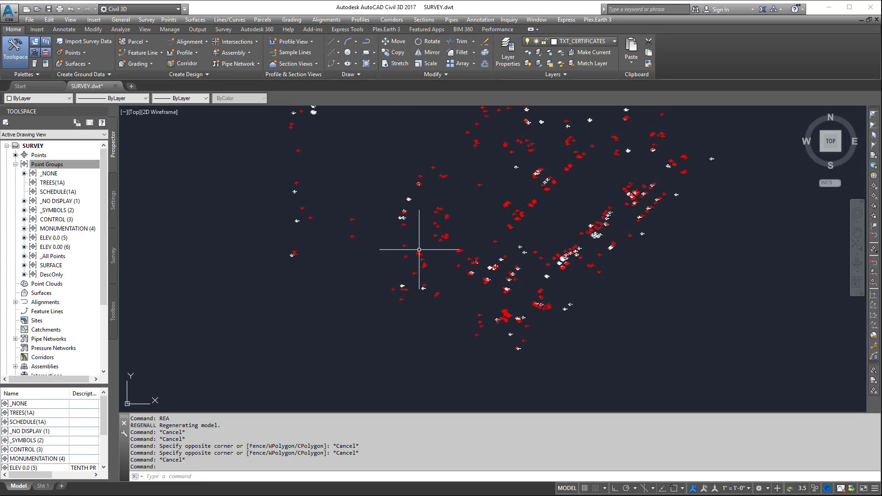
text(REA)
key(Return)
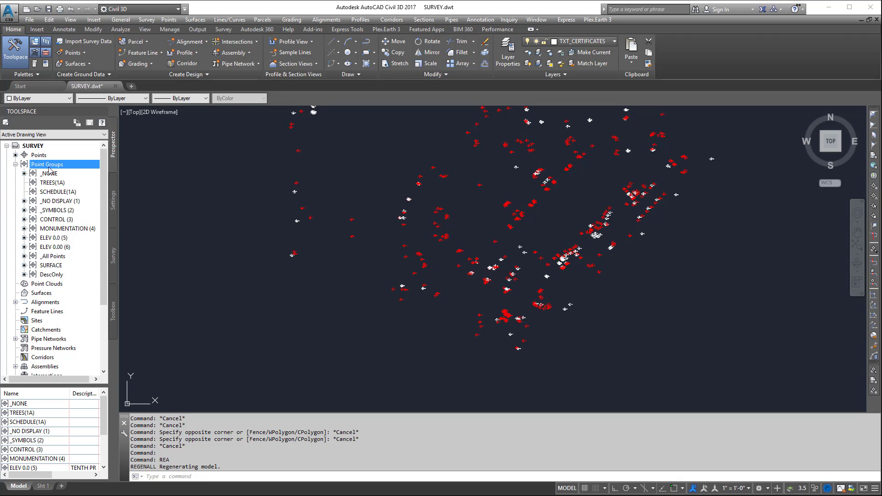
Update the drawing's point groups
right_click(41, 155)
key(Escape)
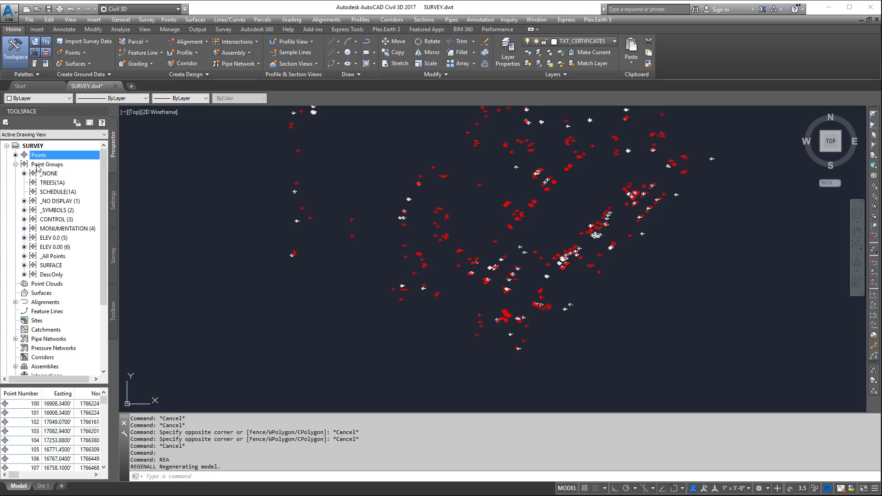
right_click(47, 165)
click(64, 206)
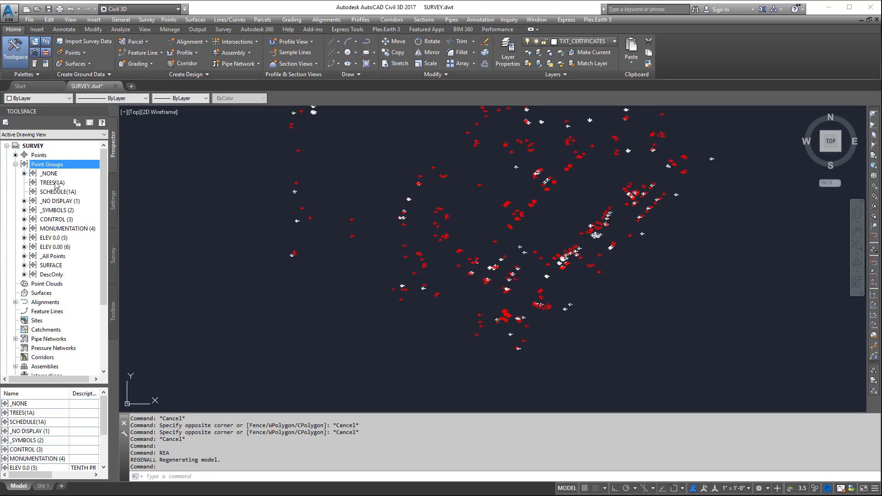
Check the _NONE point group's inclusion criteria, point list and default styles
click(46, 177)
right_click(47, 178)
click(79, 182)
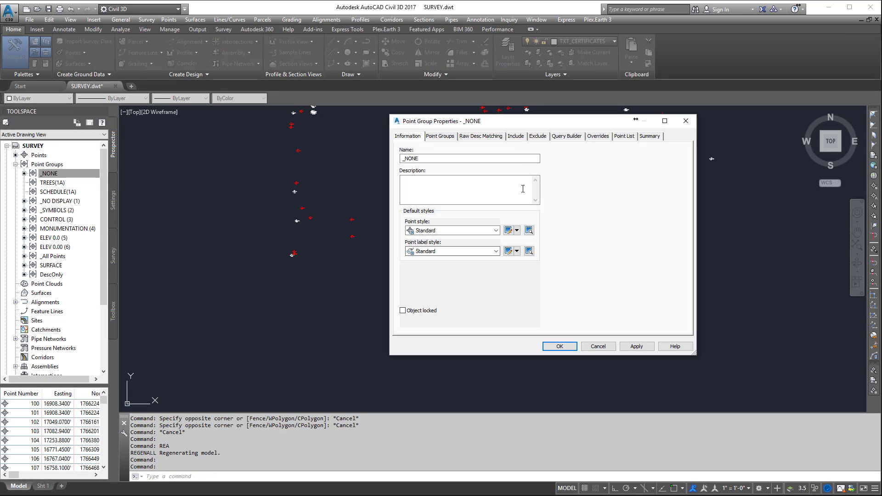
click(516, 136)
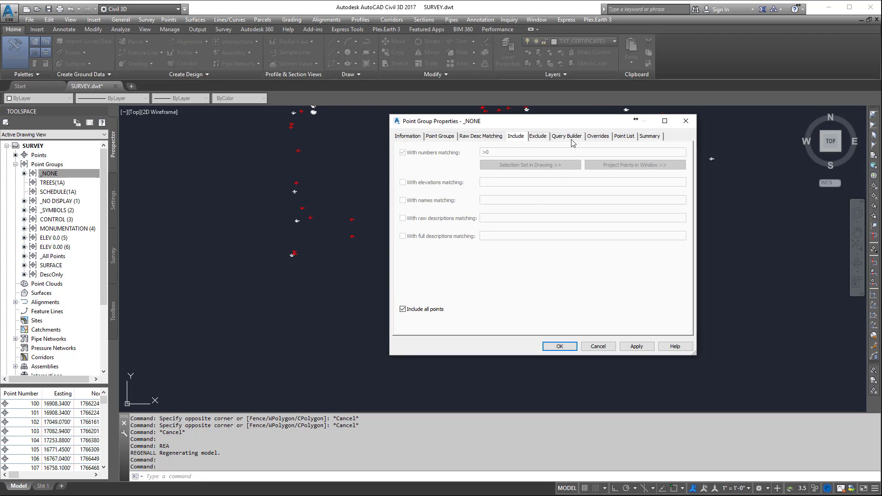
click(623, 137)
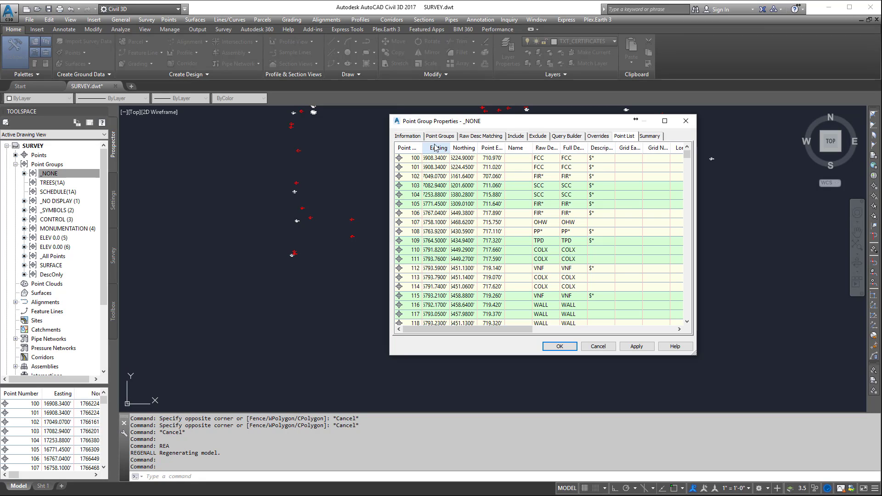
click(408, 137)
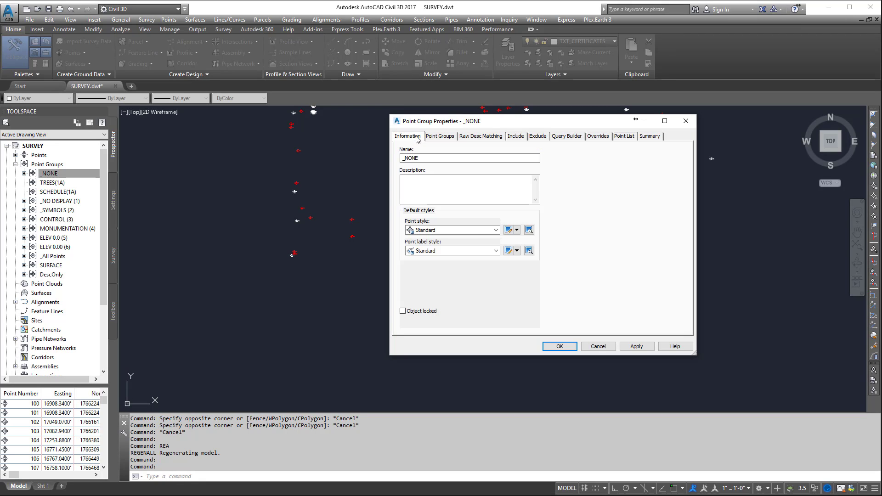
Set the _NONE group's default point style and point label style to <none> and accept its properties
click(440, 230)
drag(530, 348, 529, 246)
click(457, 236)
click(463, 232)
click(443, 239)
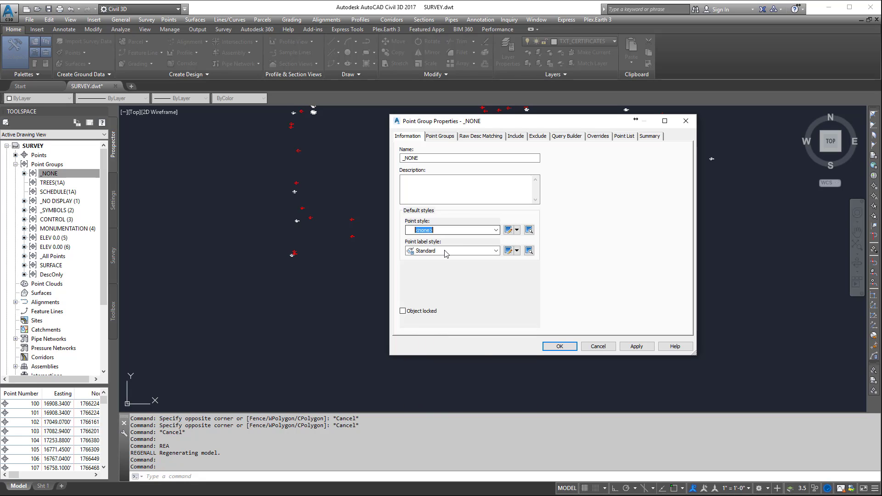
click(448, 251)
click(437, 258)
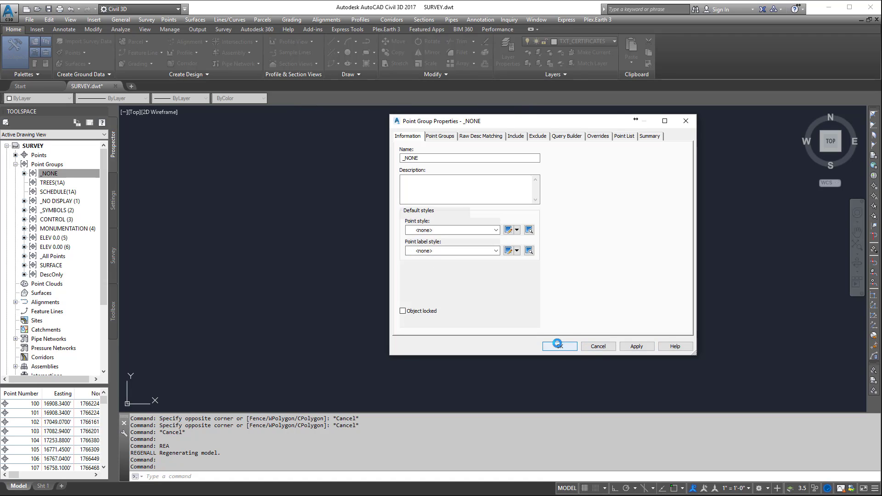
click(559, 345)
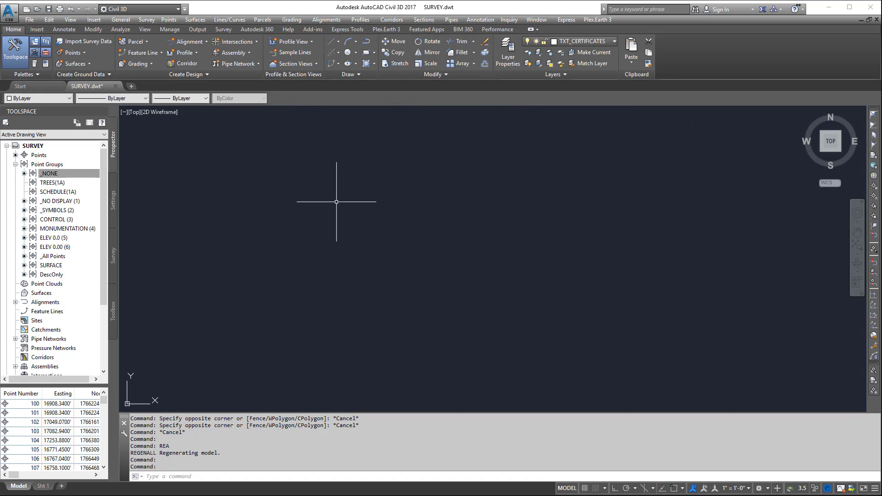
Move the _All Points group to the top of the point group order and apply the change
right_click(47, 164)
click(64, 180)
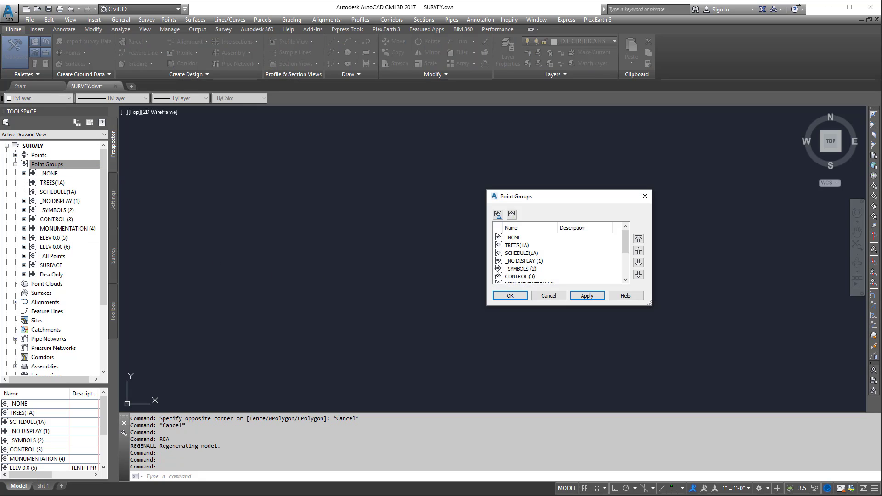
click(526, 238)
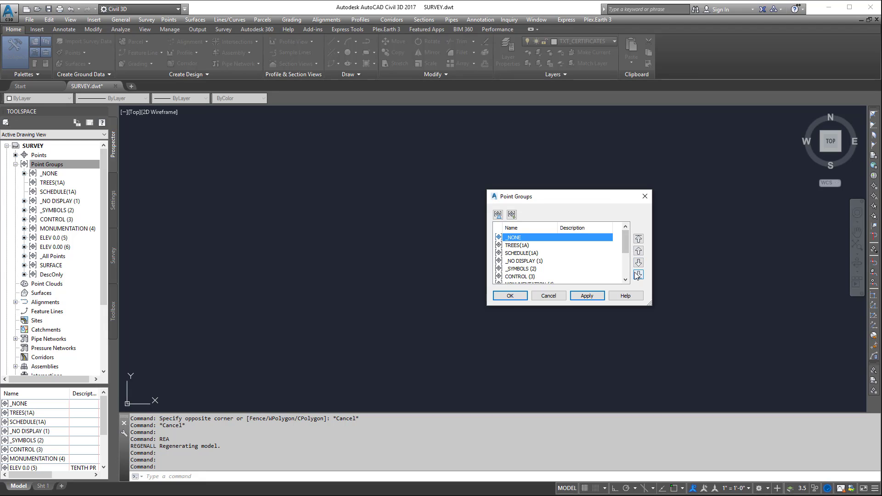
drag(625, 240, 626, 263)
click(542, 277)
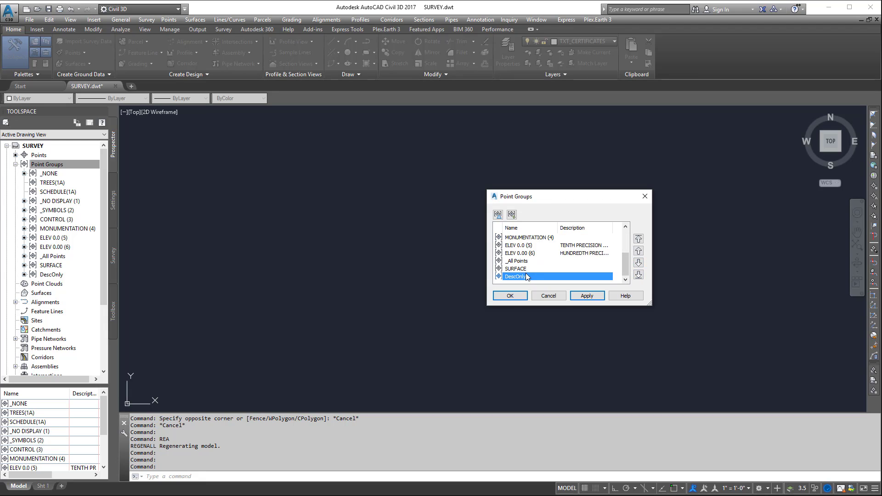
click(541, 269)
click(531, 261)
click(639, 238)
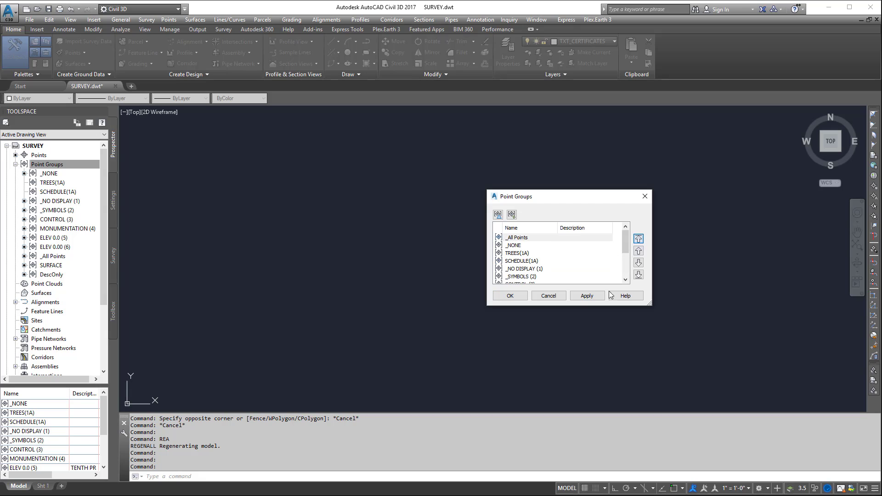
click(589, 296)
click(510, 296)
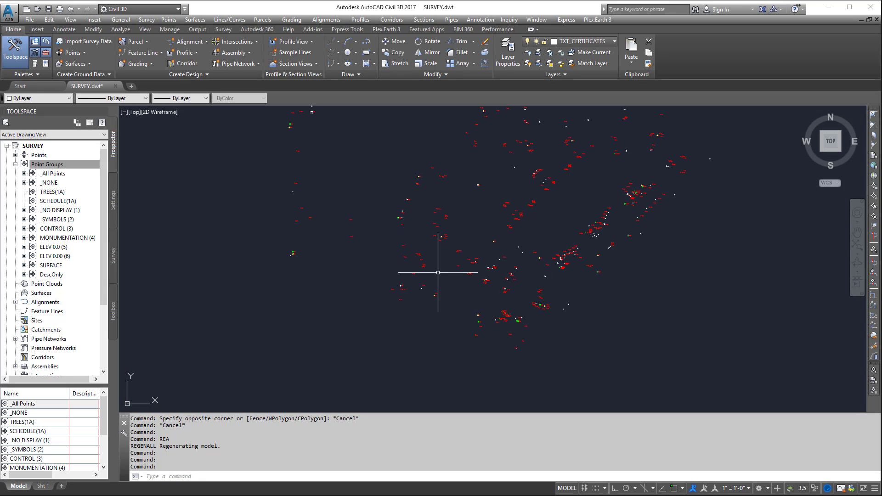
Send the _All Points group to the end of the point group order and accept the change
click(50, 183)
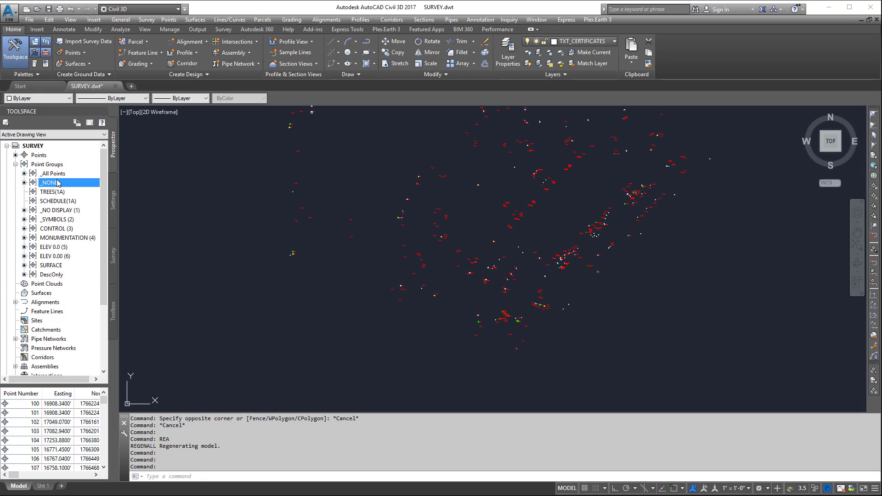
right_click(46, 165)
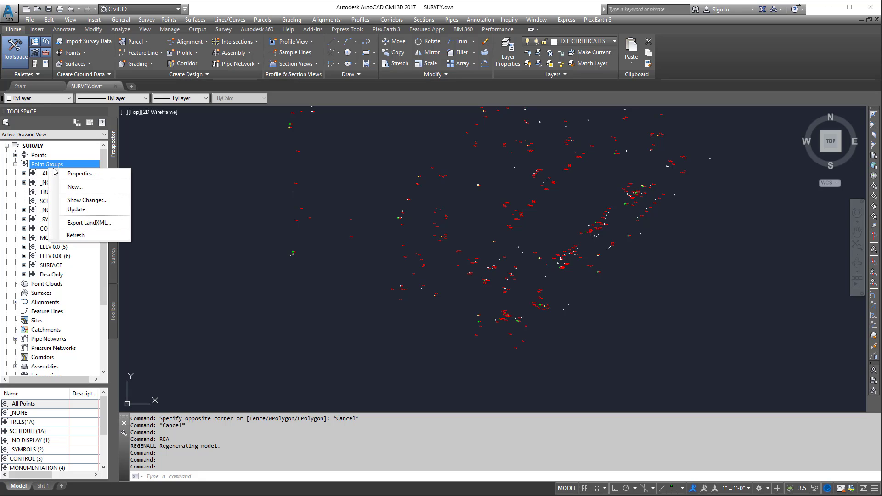
click(69, 174)
drag(547, 202, 679, 158)
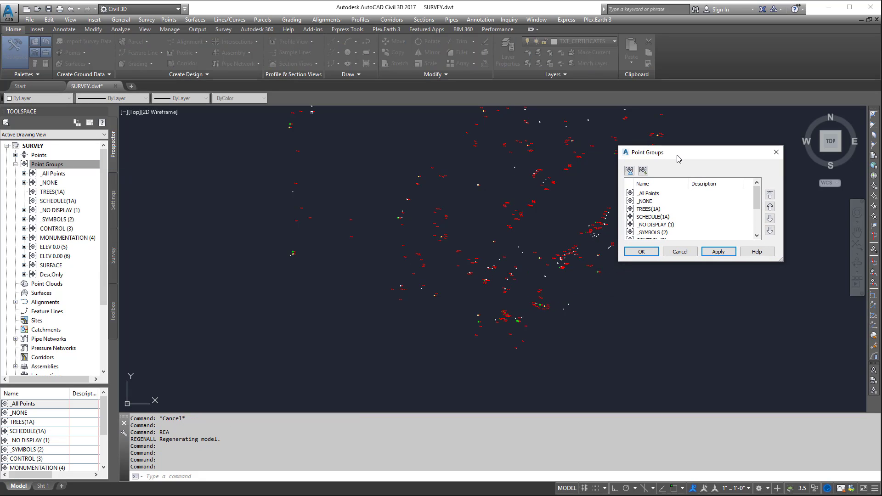
click(659, 198)
click(648, 201)
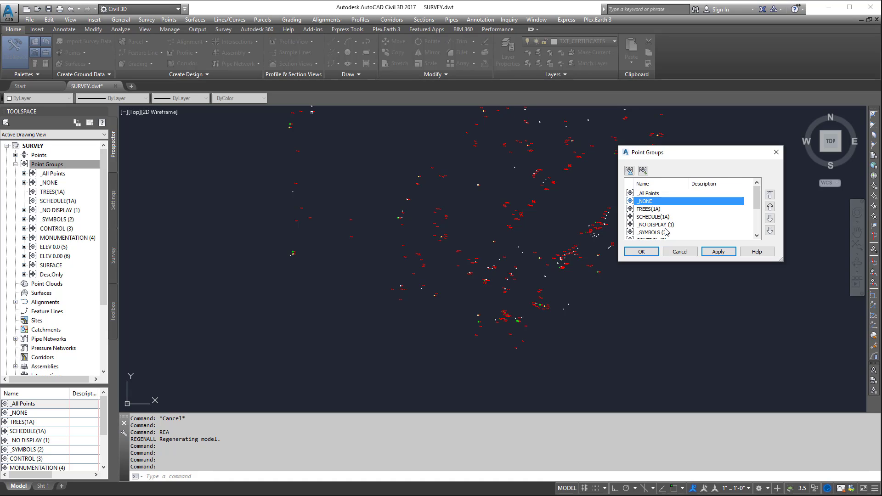
click(655, 194)
click(770, 230)
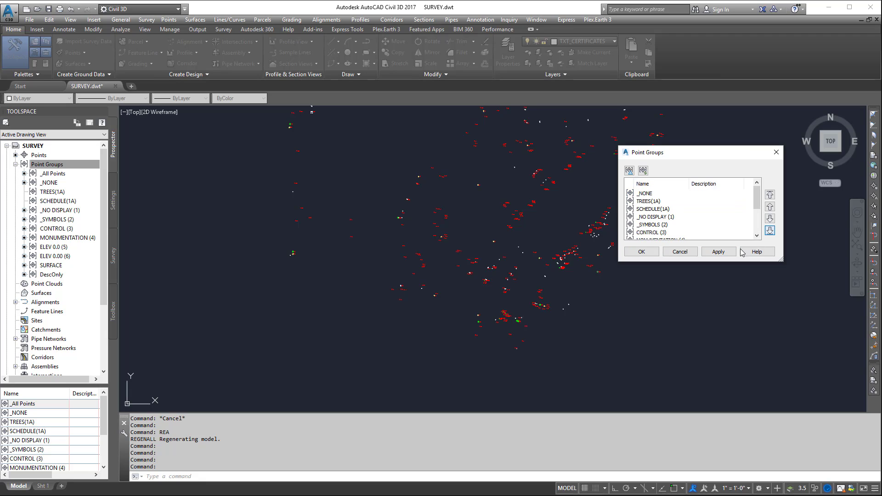
click(646, 252)
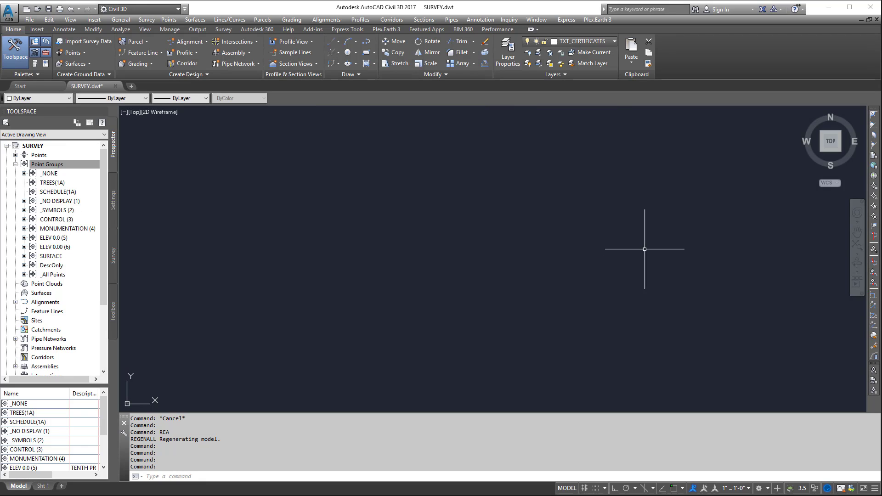
Move the CONTROL (3) group to the top of the point group order and accept the change
right_click(67, 164)
click(92, 168)
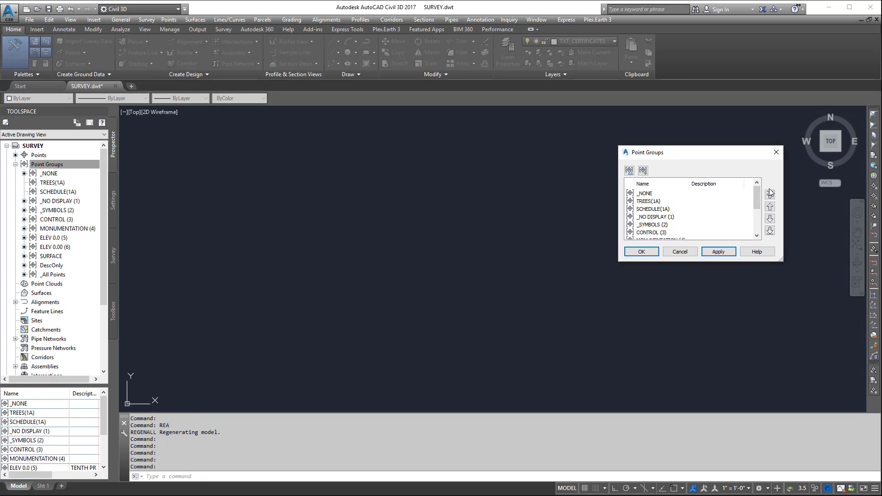
click(649, 233)
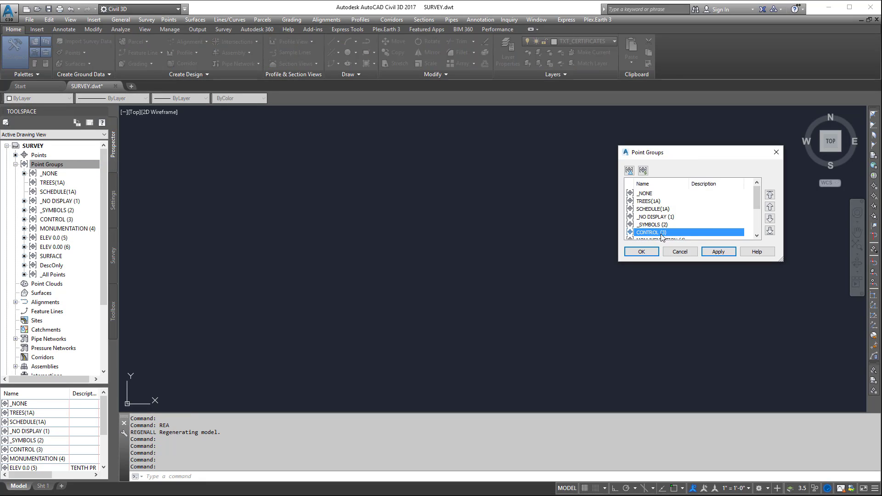
click(770, 194)
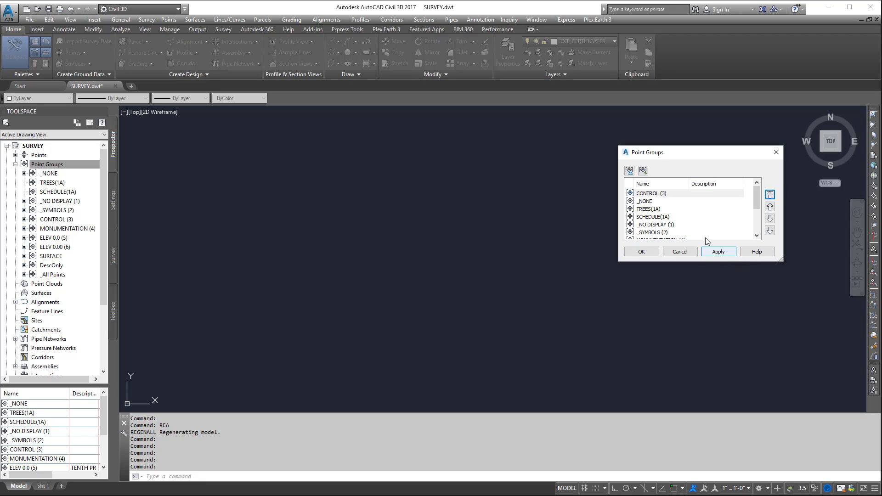
click(641, 252)
Examine the symbols and labels of the displayed control points, especially the CPD point numbered 132
scroll(520, 330, up, 5)
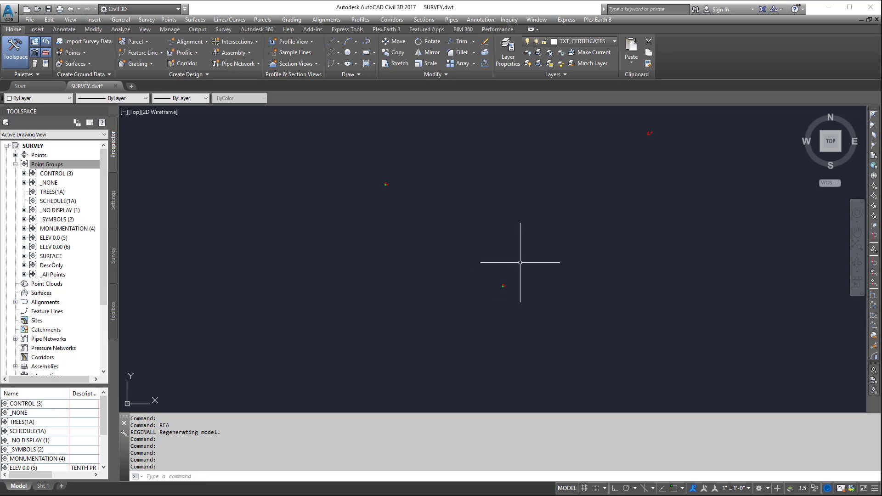
scroll(652, 133, up, 3)
scroll(652, 133, down, 6)
scroll(208, 218, up, 4)
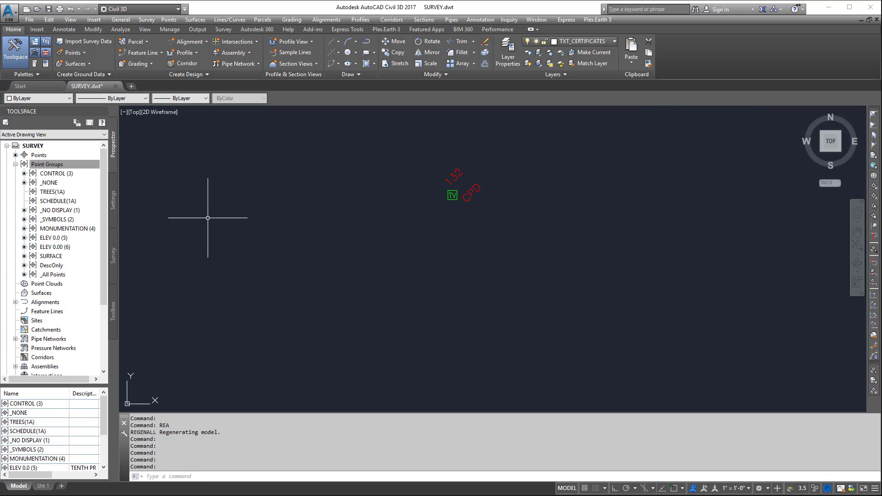
scroll(429, 191, up, 4)
scroll(522, 200, down, 2)
scroll(593, 196, down, 5)
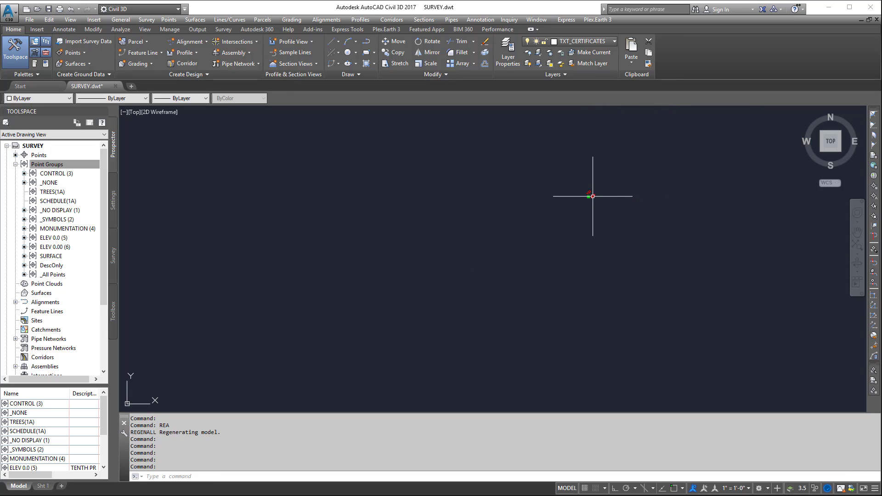
scroll(591, 192, up, 5)
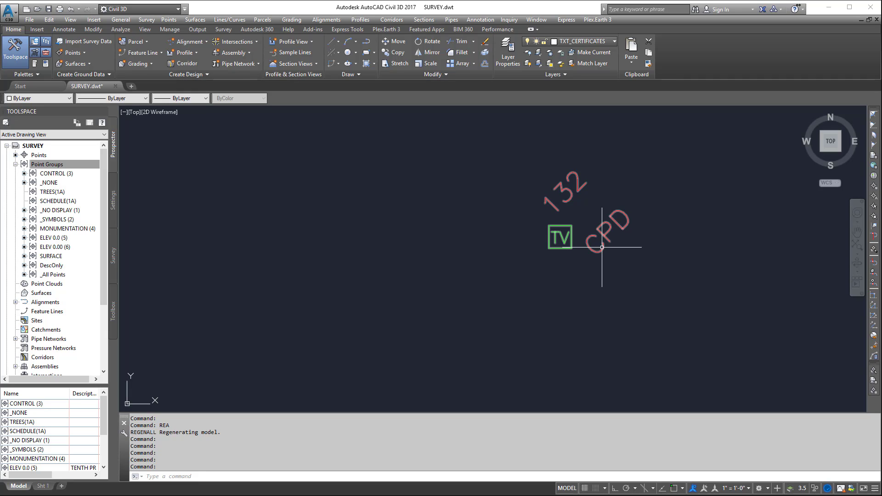
mouse_move(611, 228)
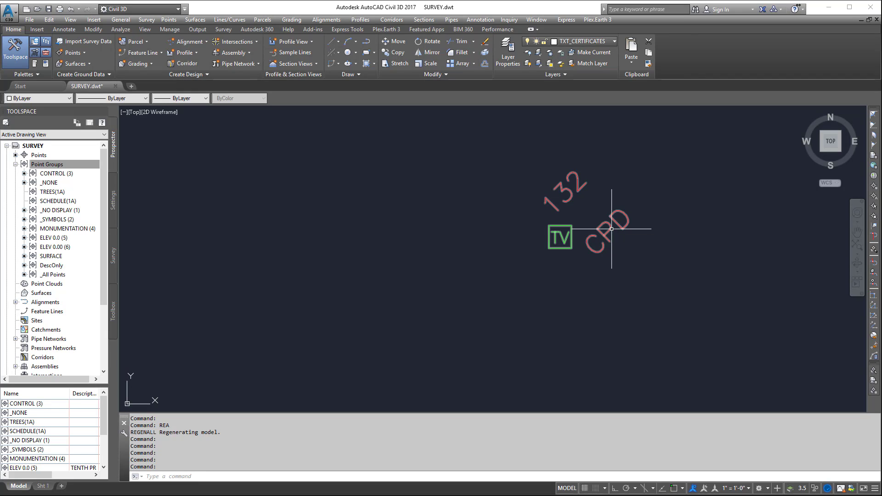
scroll(583, 230, down, 3)
scroll(577, 230, up, 5)
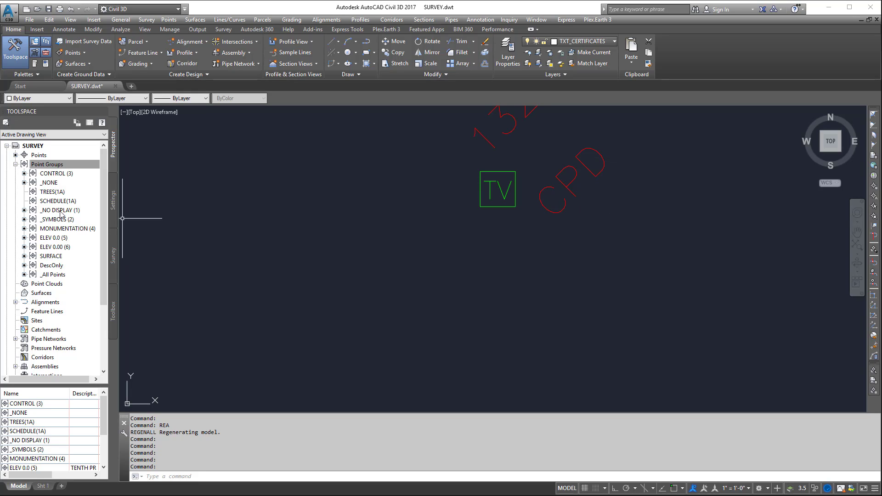
scroll(561, 193, down, 3)
scroll(566, 189, up, 3)
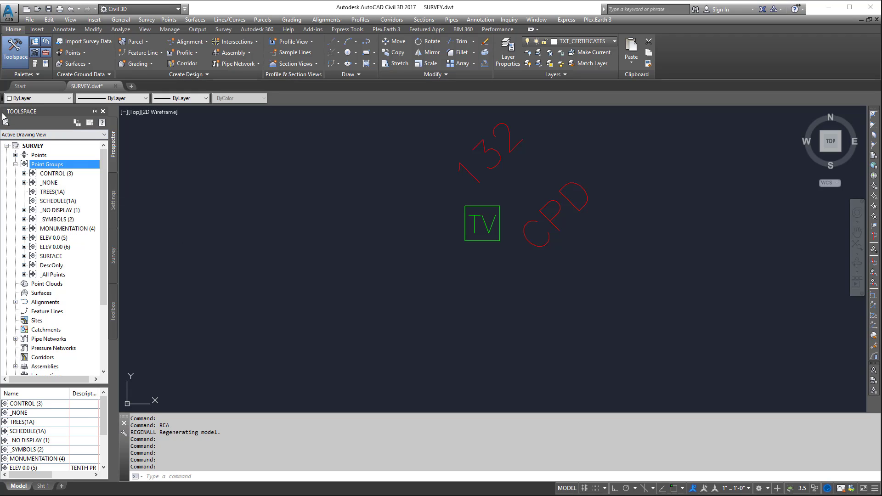
Move the CONTROL (3) group down three places in the point group order
click(63, 171)
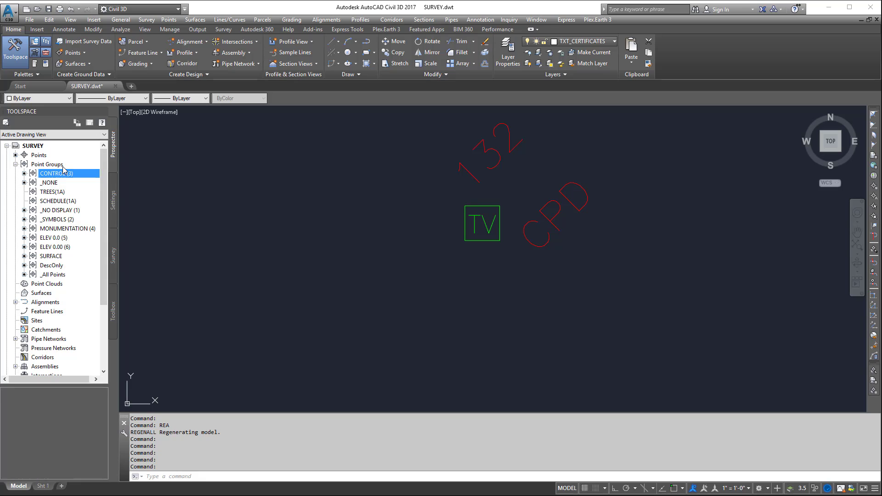
click(51, 164)
right_click(54, 164)
click(83, 169)
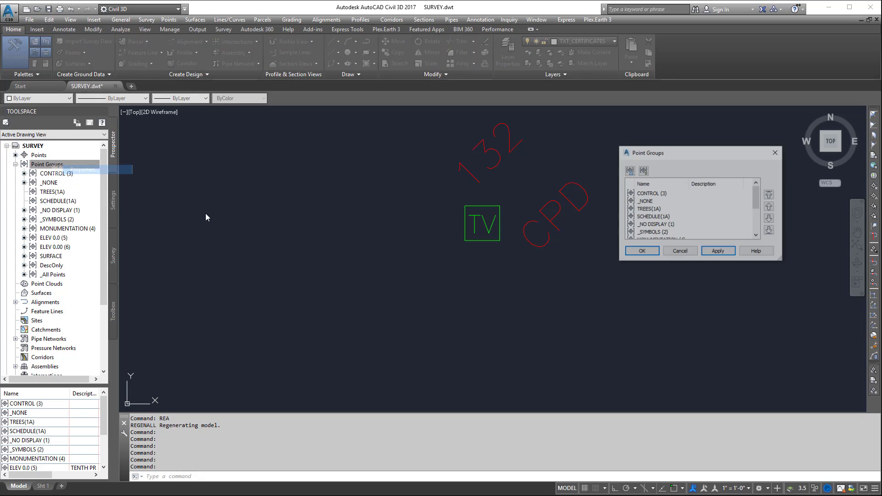
click(652, 193)
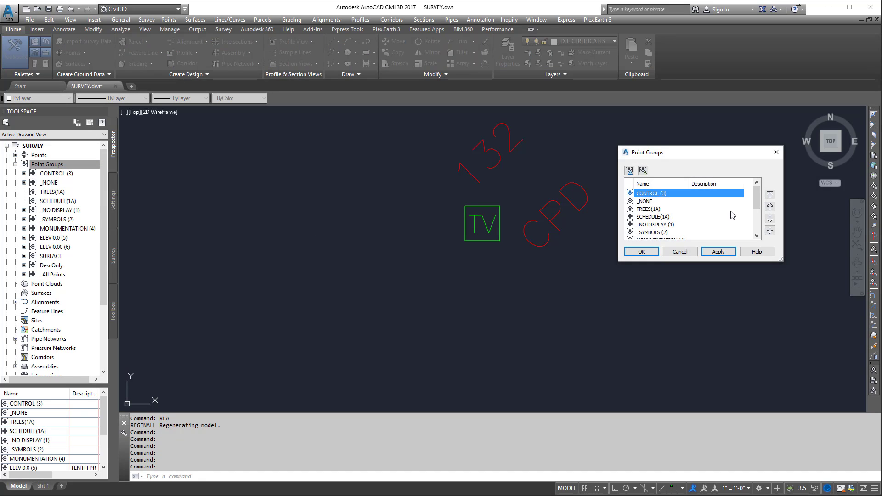
click(770, 218)
click(770, 218)
click(770, 218)
Move the _SYMBOLS (2) group to the top of the point group order and apply the change
click(653, 232)
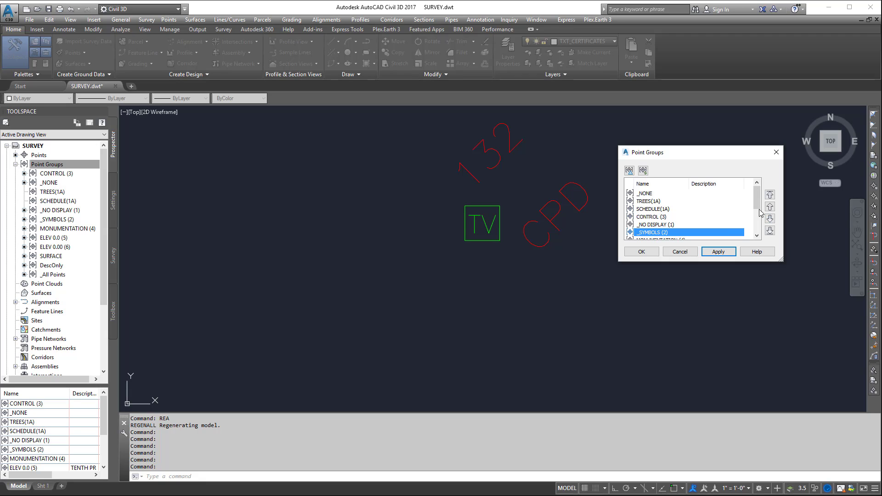
click(771, 195)
click(719, 252)
click(642, 252)
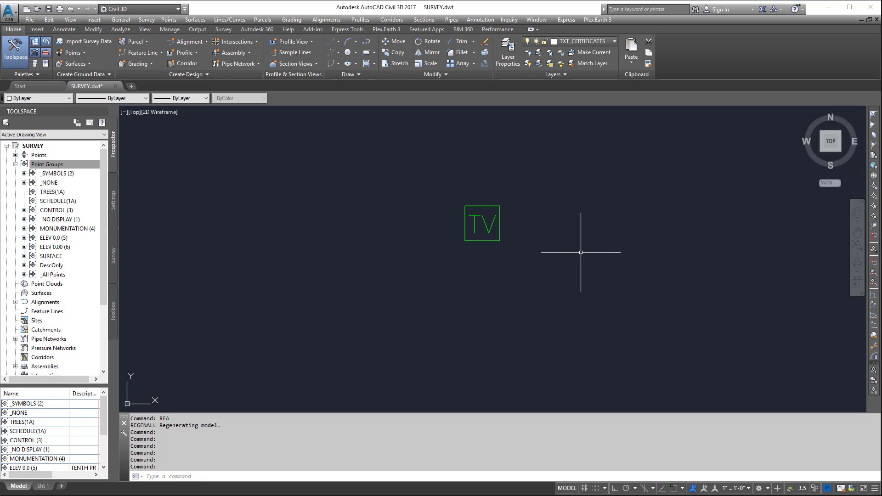
Review the _SYMBOLS (2) point group's default styles, overrides and included raw descriptions
scroll(591, 308, down, 5)
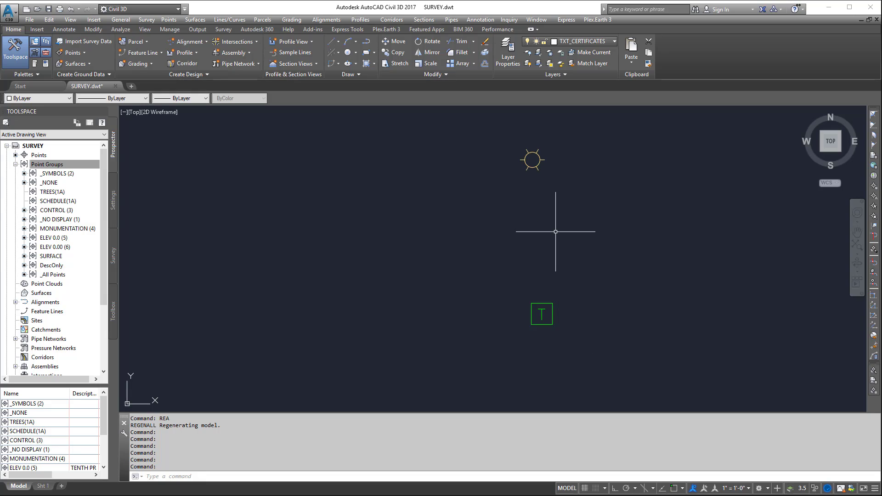
middle_drag(610, 203, 600, 277)
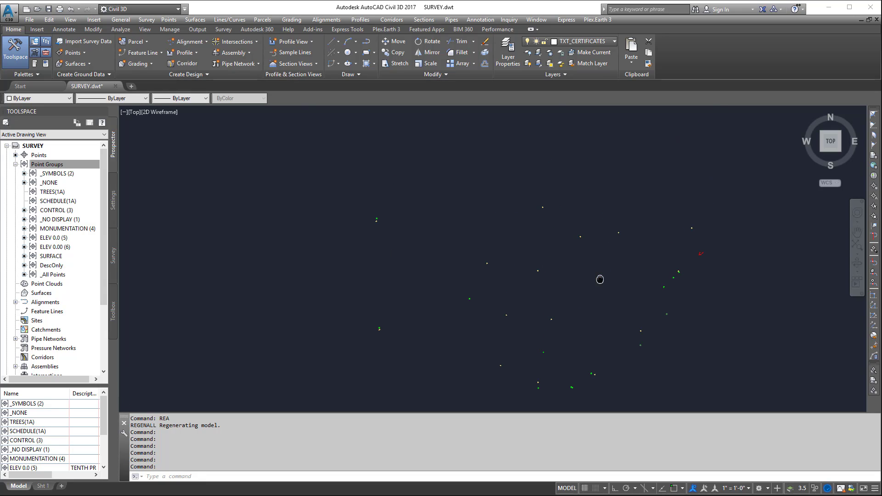
right_click(68, 176)
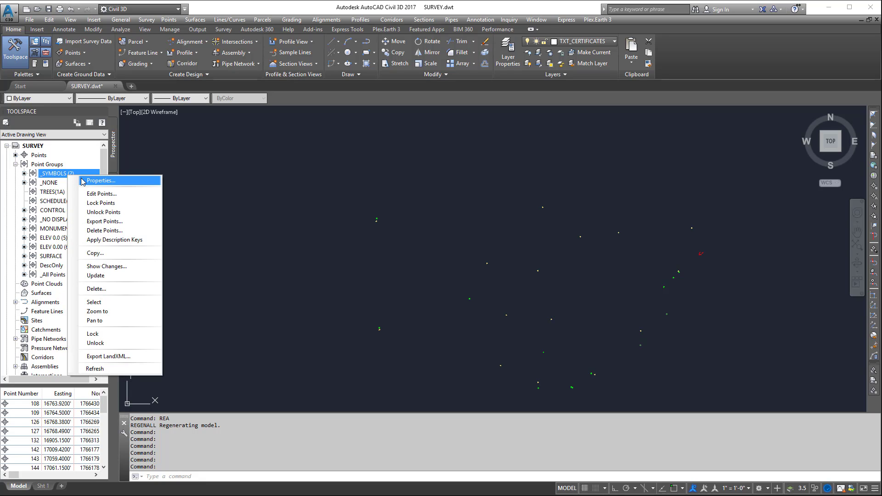
click(83, 180)
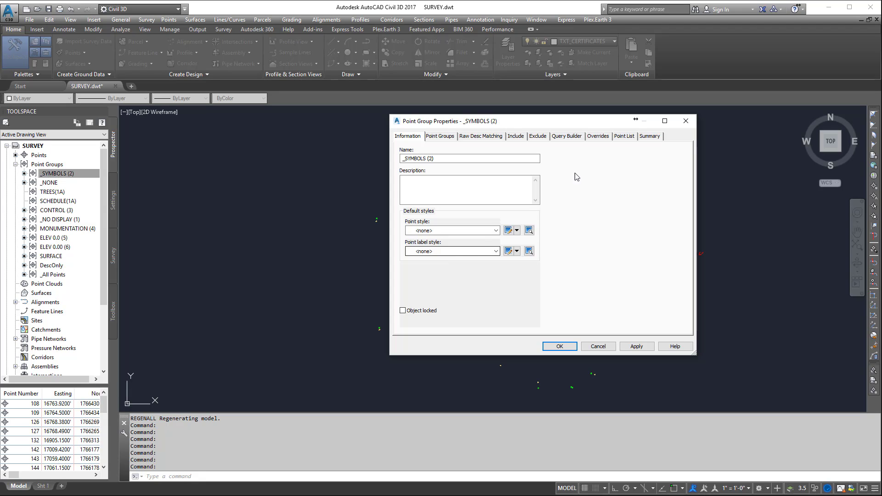
click(598, 137)
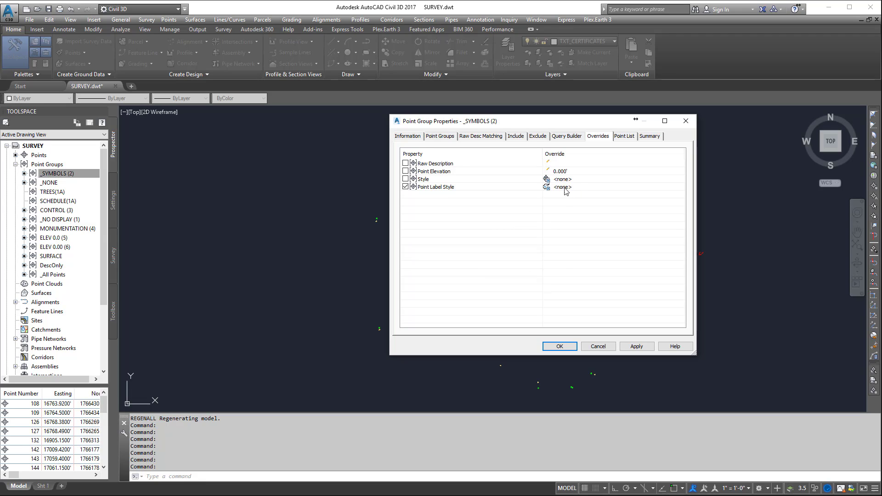
click(515, 137)
drag(548, 218, 694, 224)
click(655, 345)
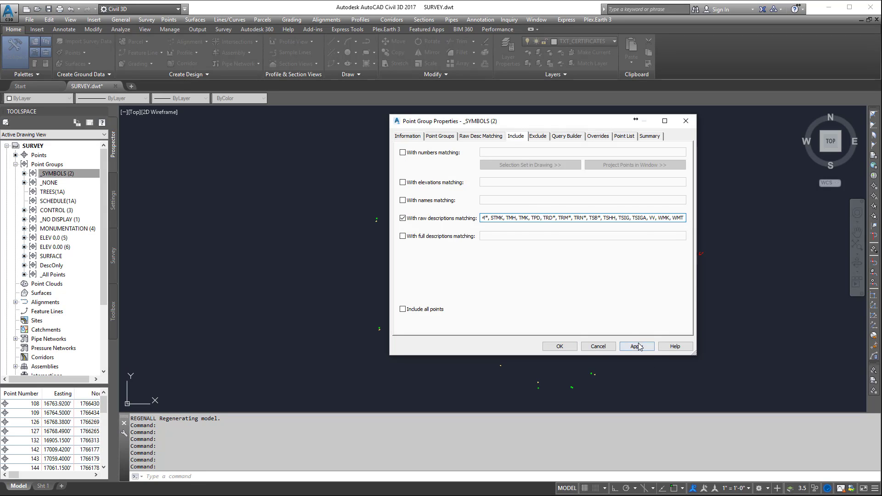
click(562, 347)
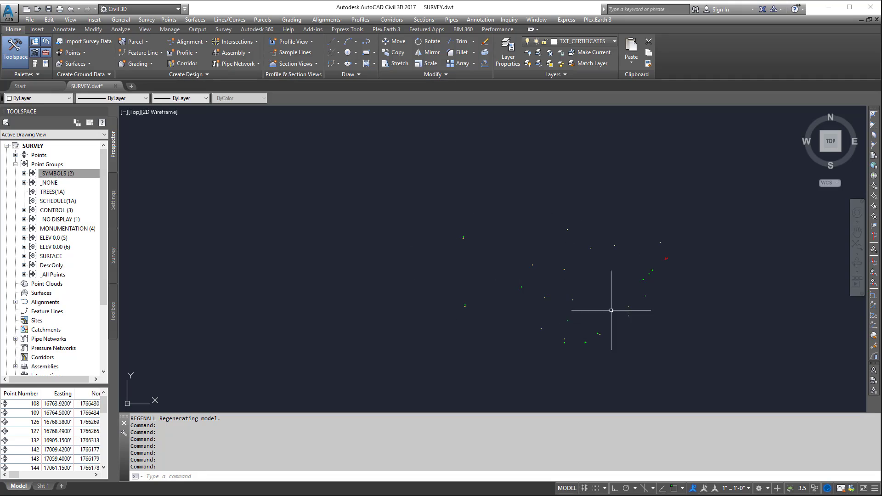
Add CB to the end of the _SYMBOLS (2) group's raw description match list and accept the change
scroll(608, 315, up, 5)
scroll(608, 315, down, 6)
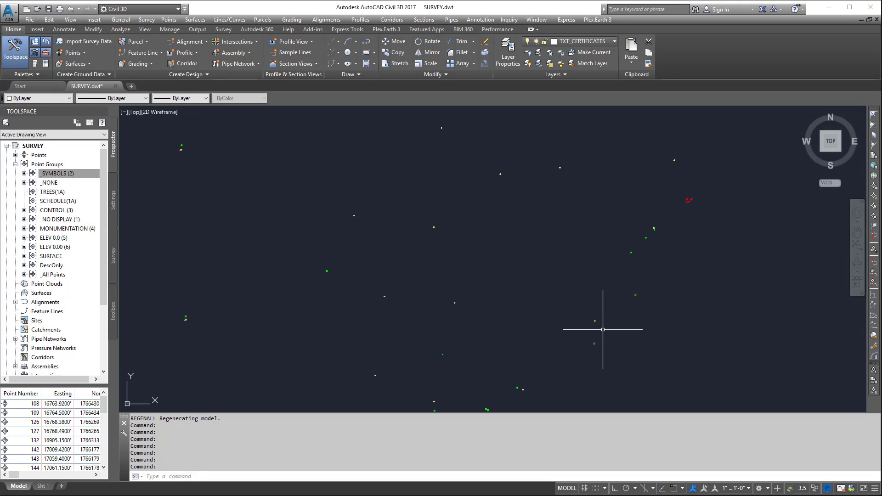
scroll(441, 318, up, 6)
scroll(394, 339, down, 4)
click(58, 176)
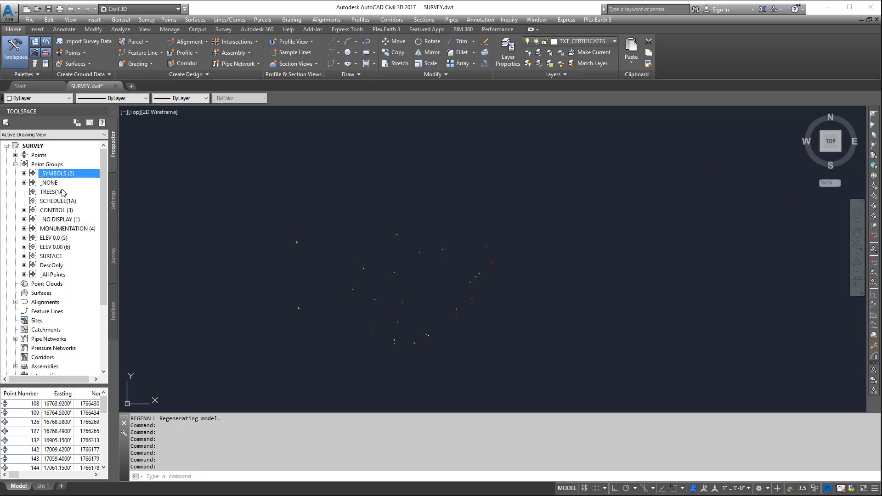
right_click(58, 176)
click(73, 180)
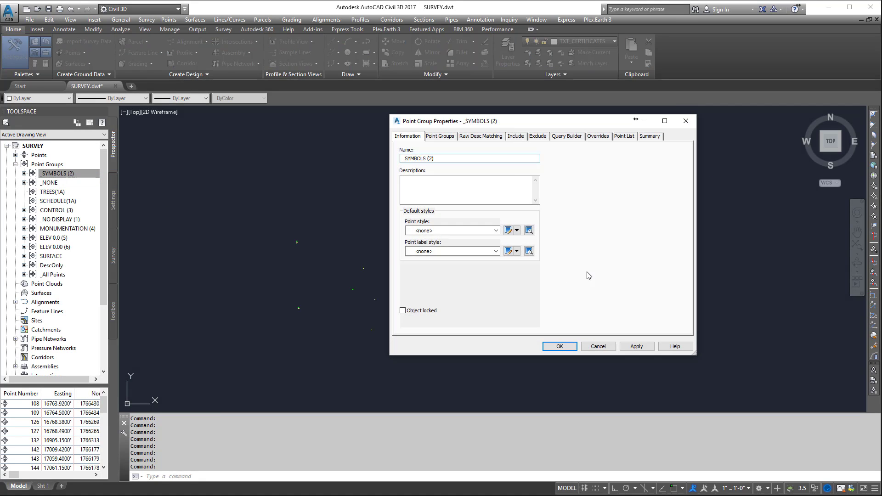
click(515, 136)
drag(507, 218, 692, 220)
click(684, 220)
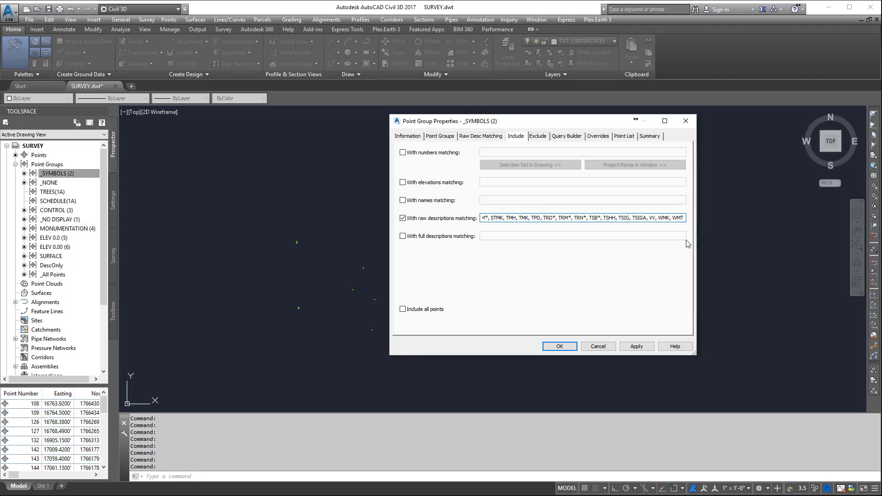
text(,CB)
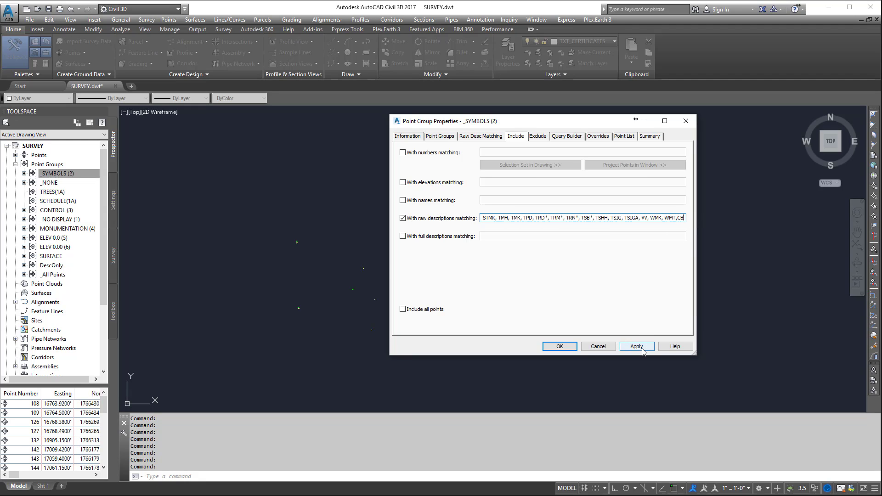
click(637, 347)
click(559, 346)
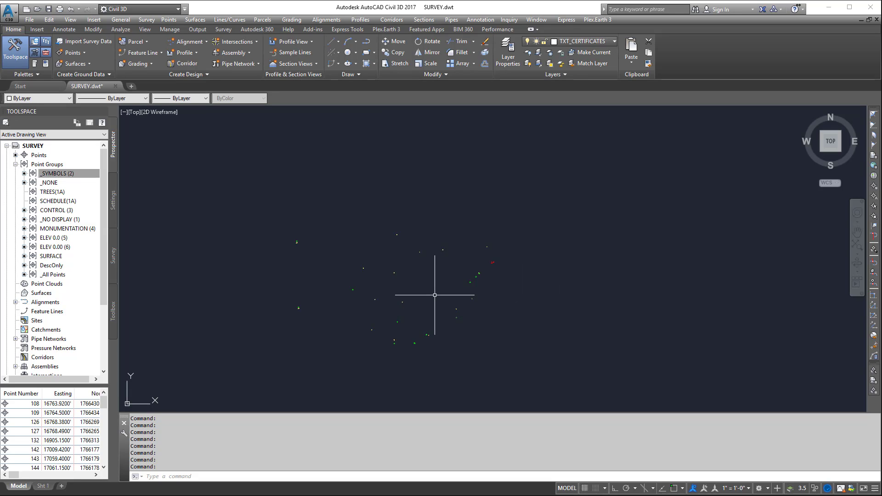
Regenerate the drawing with REA and inspect the displayed point symbols
text(REA)
key(Return)
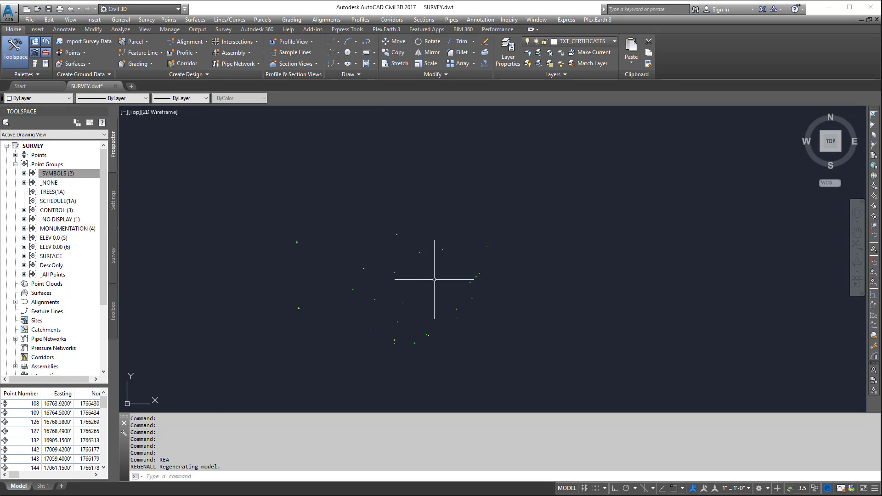
scroll(434, 279, up, 10)
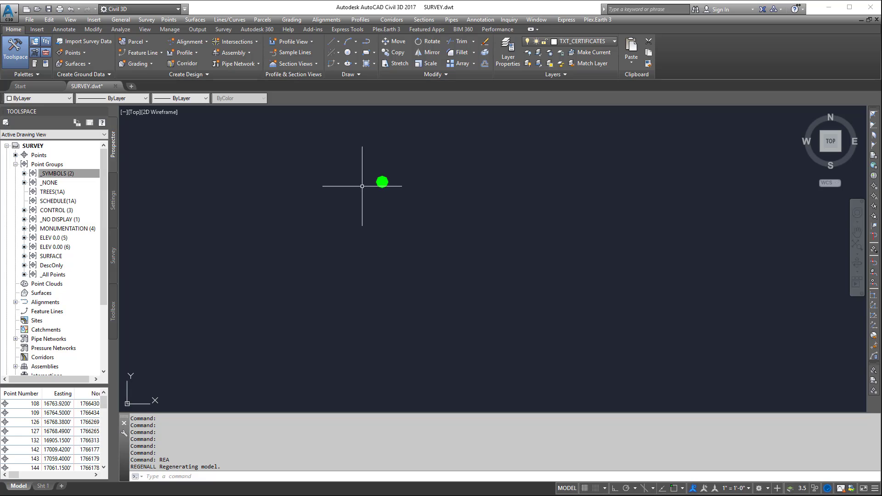
scroll(362, 186, down, 5)
Check the end of the _SYMBOLS (2) group's raw description list for the CB code and accept the properties
right_click(56, 174)
click(96, 179)
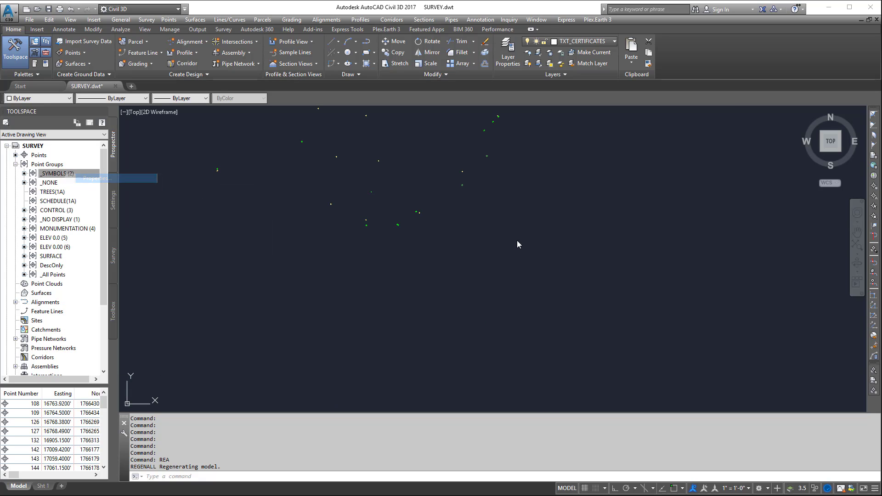
click(515, 136)
click(589, 218)
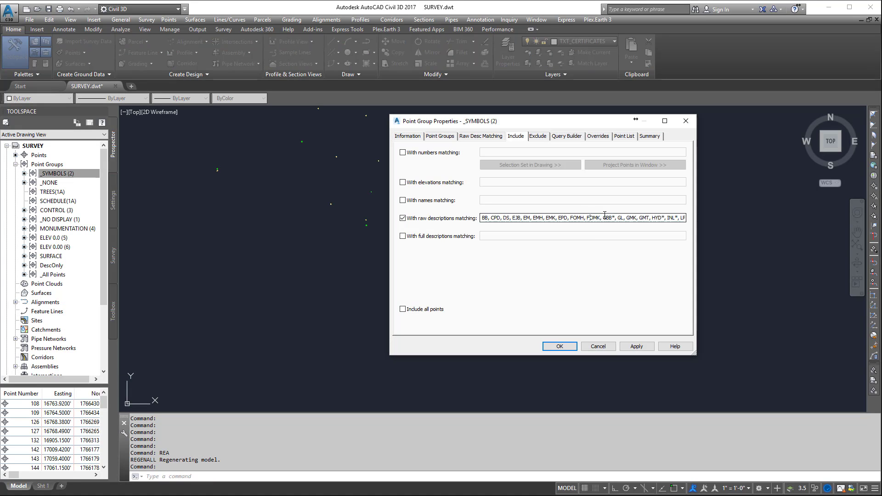
drag(605, 215, 689, 221)
click(637, 346)
click(560, 346)
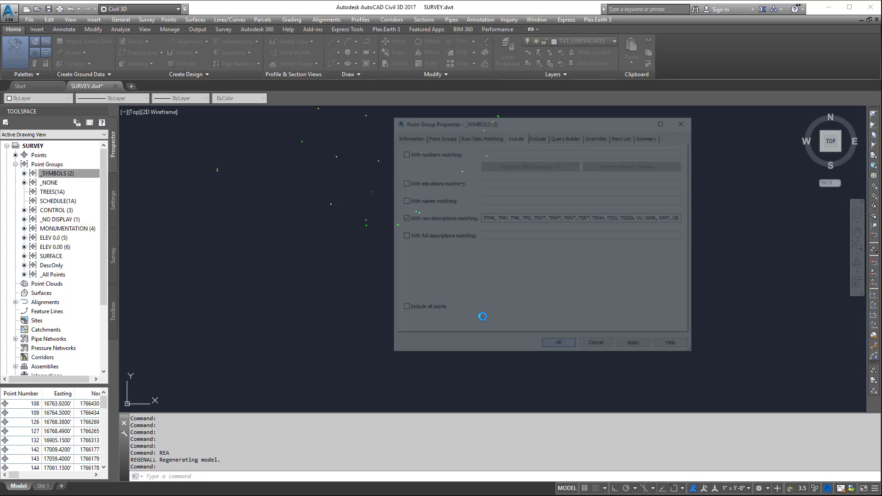
Update all point groups and check the points in the drawing
right_click(42, 166)
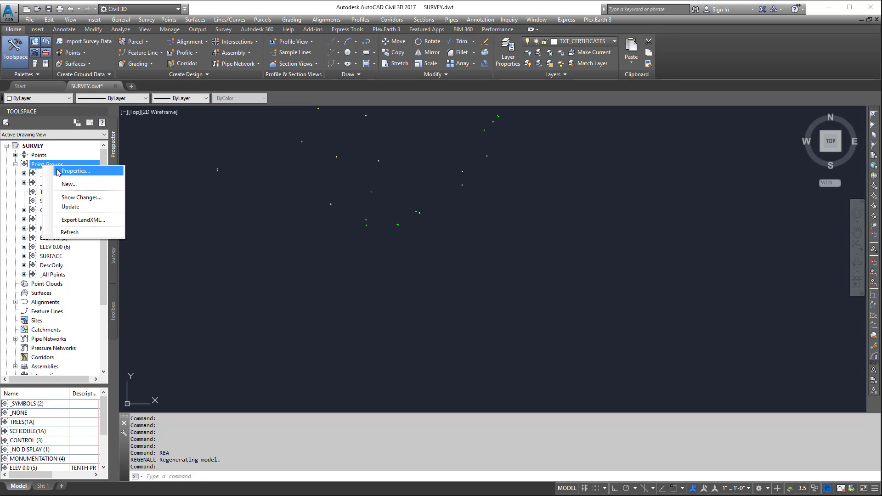
click(62, 205)
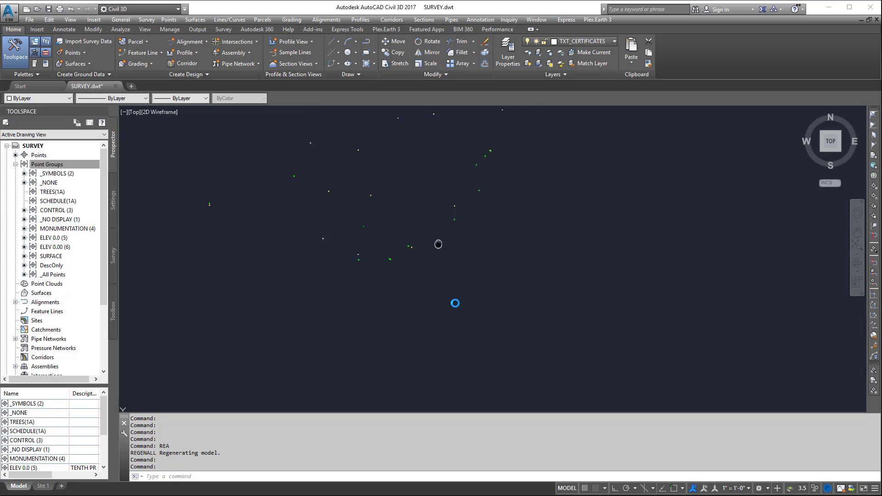
scroll(576, 263, up, 3)
scroll(576, 264, down, 4)
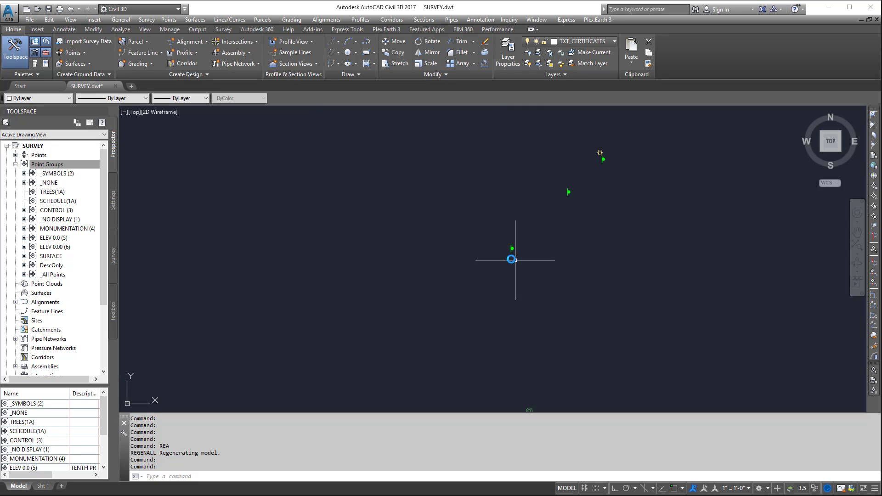
Review the point group display order from _SYMBOLS (2) down to _All Points, leaving the order as it is
right_click(69, 166)
click(72, 173)
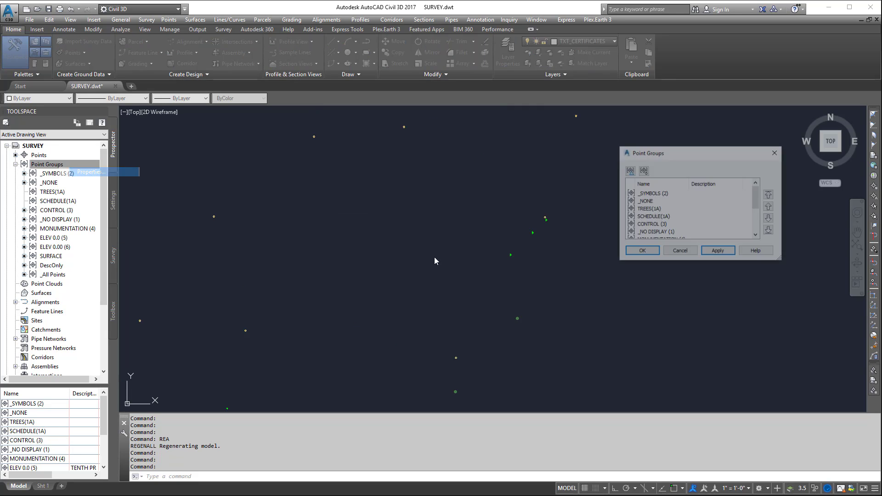
scroll(752, 226, down, 2)
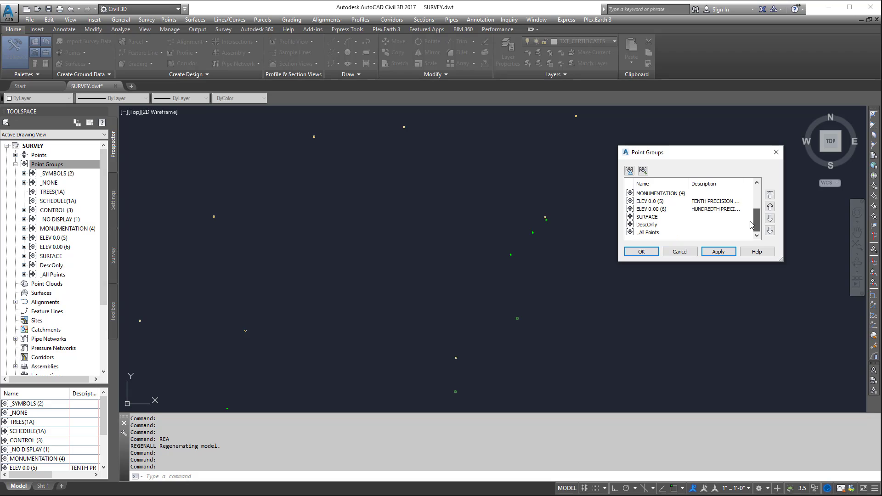
click(662, 233)
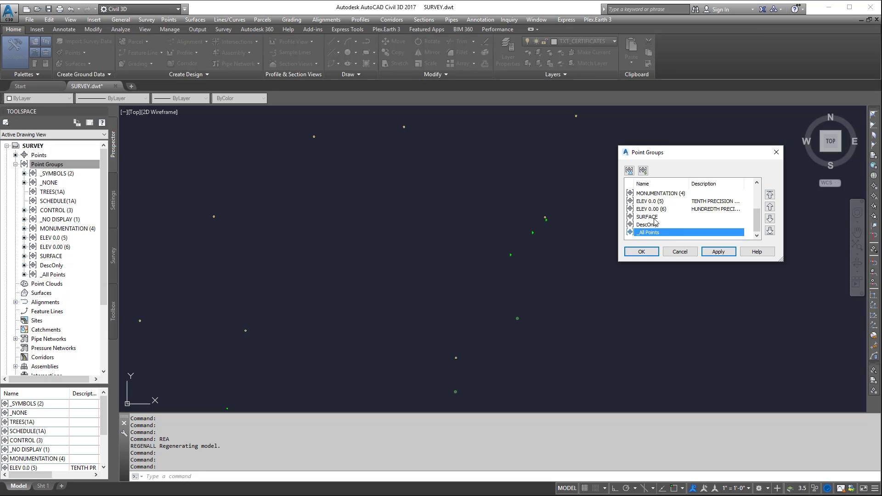
scroll(758, 197, up, 1)
scroll(758, 198, up, 1)
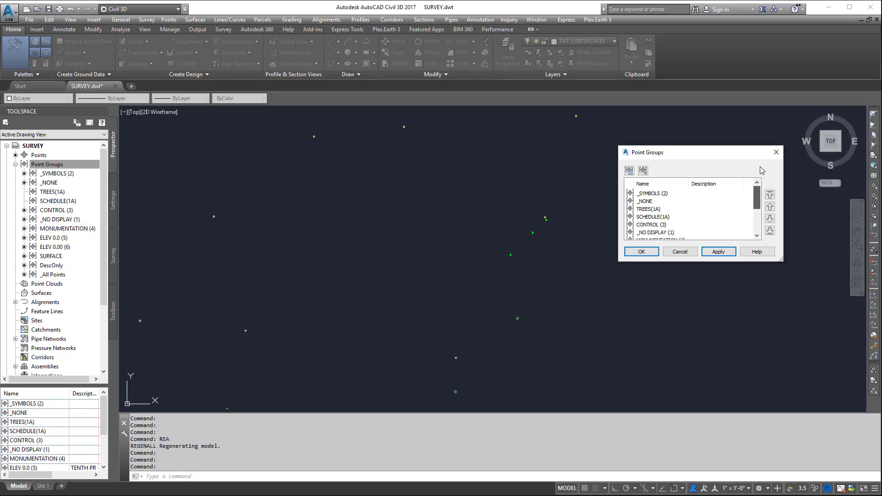
click(680, 252)
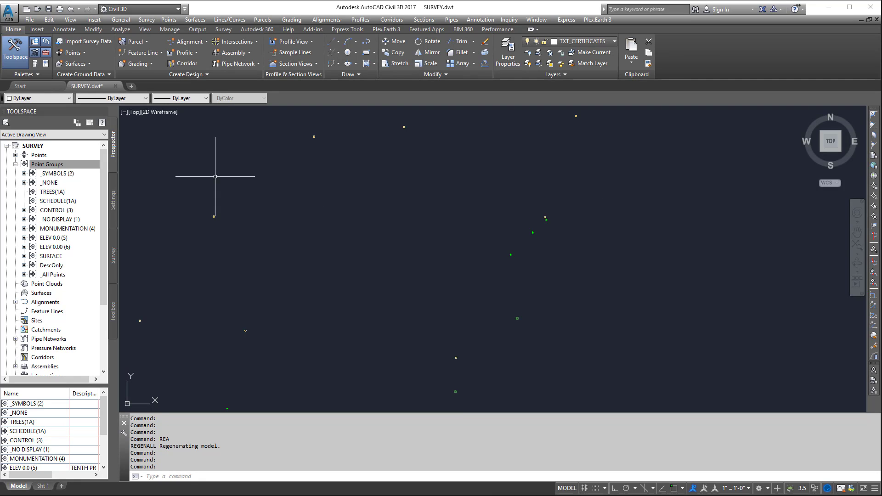
Start a new point group named SELECTION
right_click(52, 165)
click(83, 168)
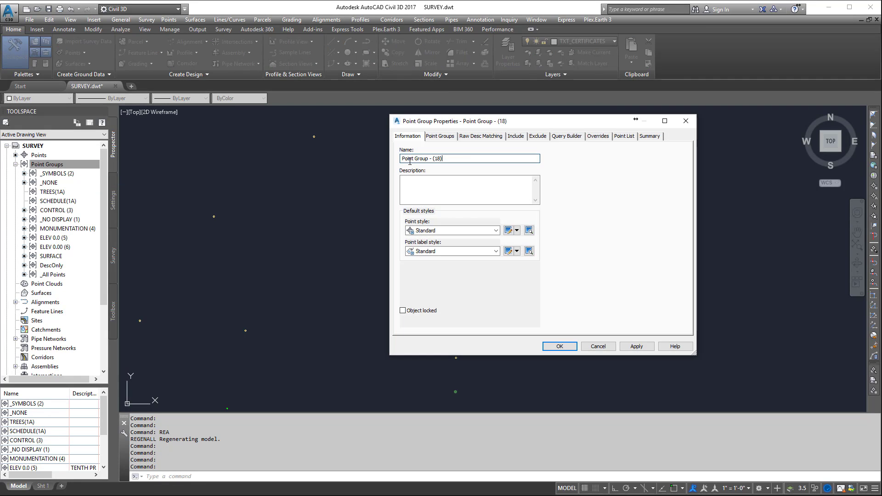
text(S)
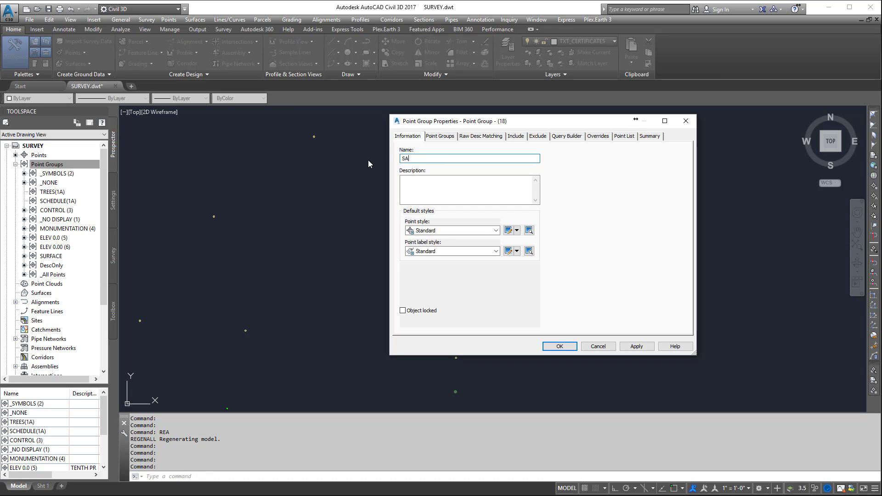
text(ELECTION)
click(449, 179)
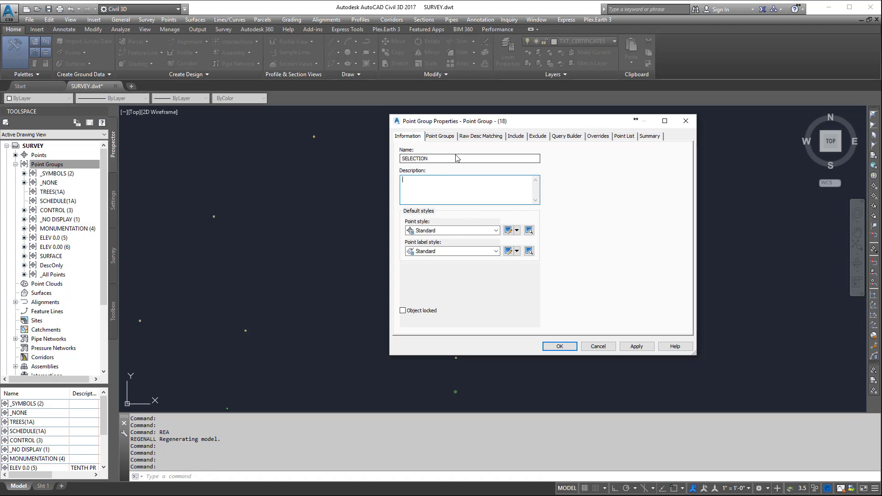
Include points with raw description CB in the SELECTION group, review its point list and accept the group
click(514, 137)
click(448, 218)
click(493, 219)
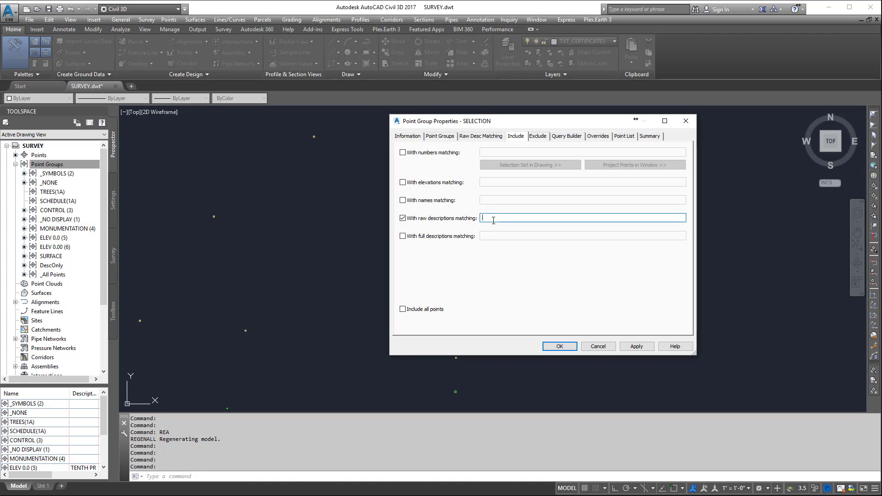
text(CB)
click(626, 347)
click(625, 136)
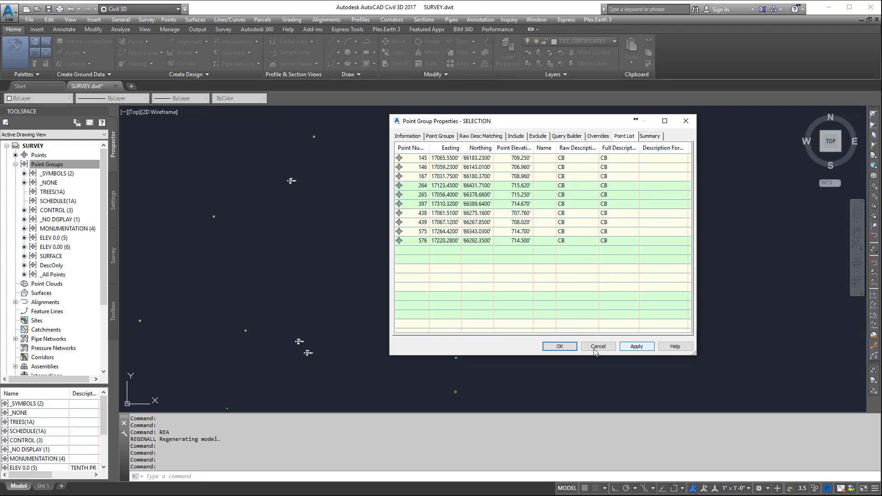
click(559, 346)
Examine the markers and labels of the CB points, including points 438, 439, 167 and 145
scroll(297, 353, up, 8)
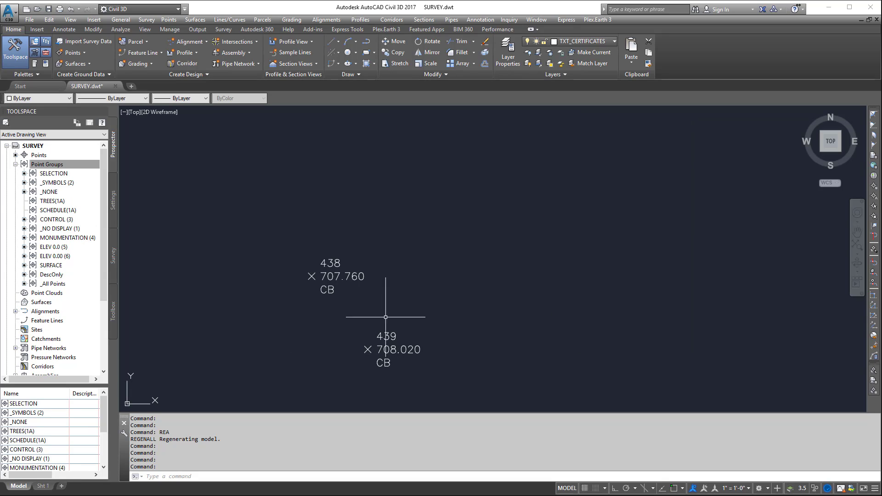
scroll(326, 258, down, 6)
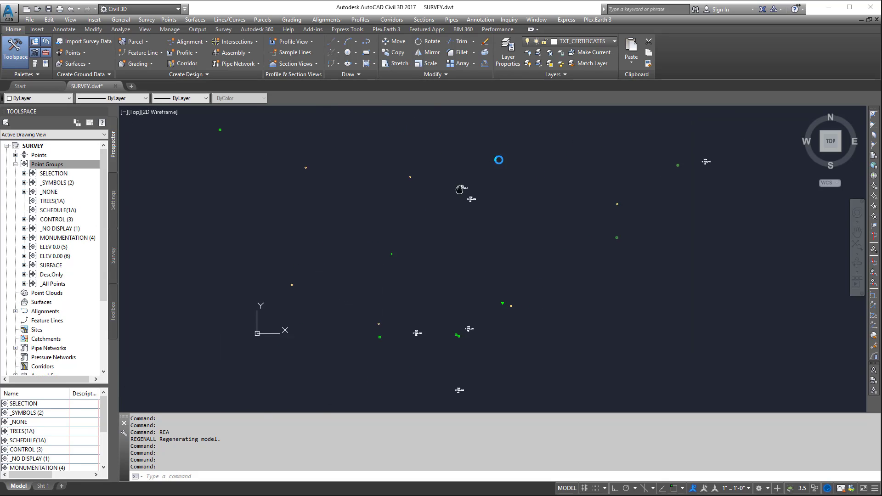
scroll(465, 294, up, 6)
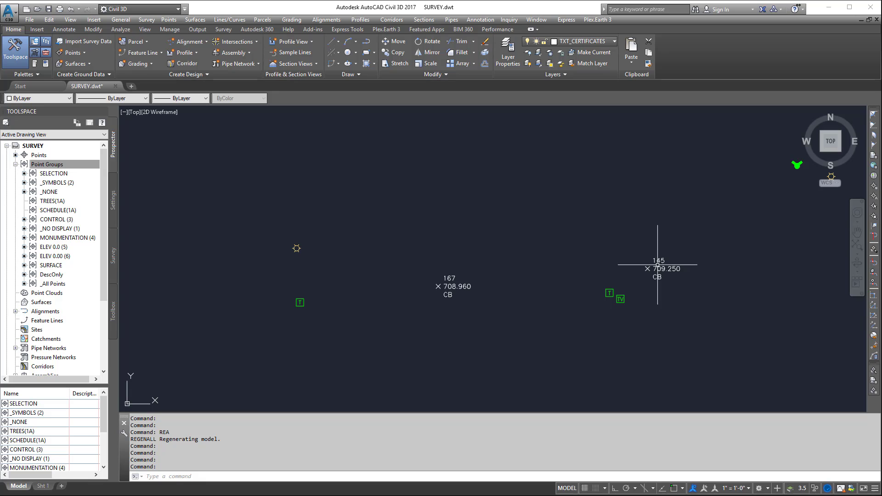
mouse_move(658, 265)
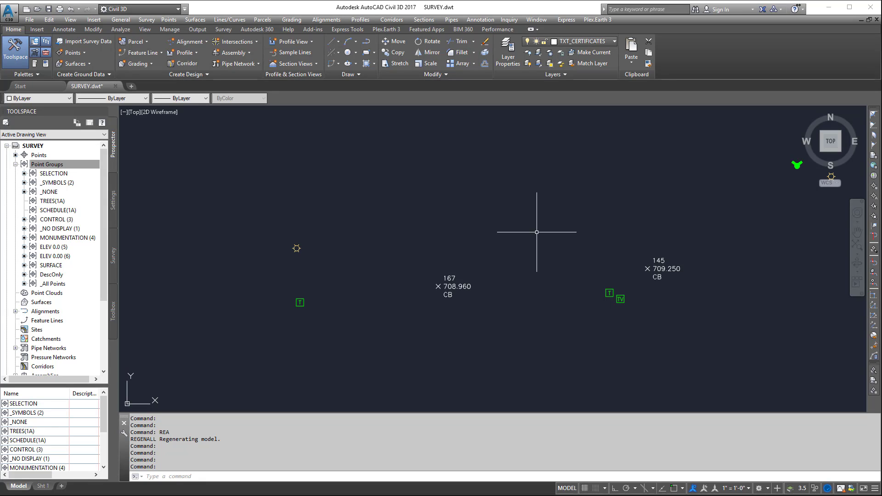
Select all points of the SELECTION point group in the drawing and open them in the point editor
click(67, 174)
right_click(67, 175)
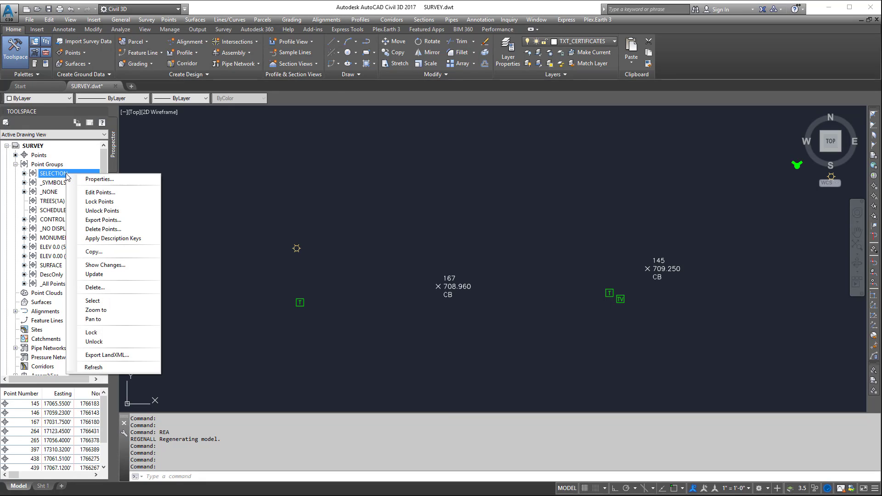
click(92, 301)
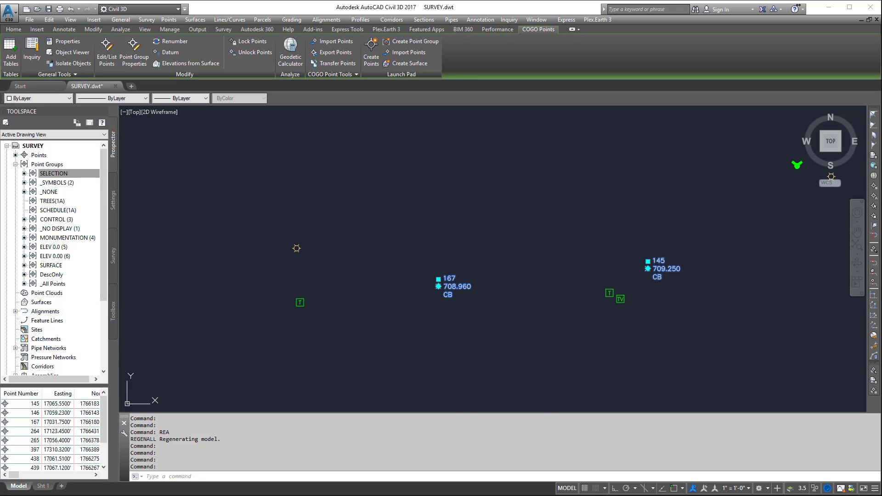
right_click(455, 287)
click(488, 378)
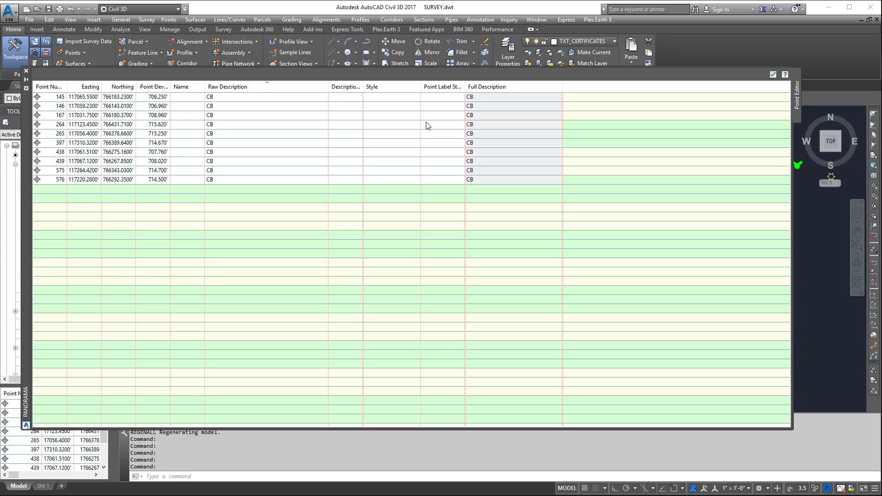
Assign the MEI_STM point style to all CB points, 145 through 576, and accept the edits
click(397, 96)
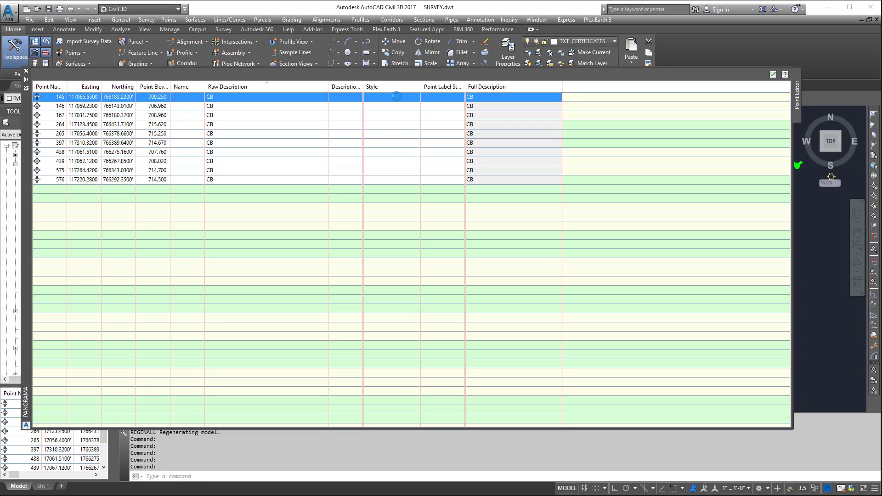
shift+click(397, 180)
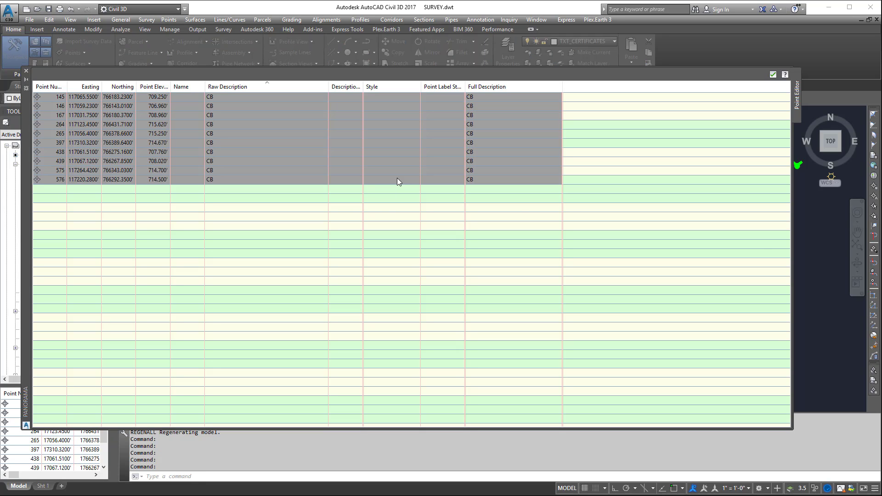
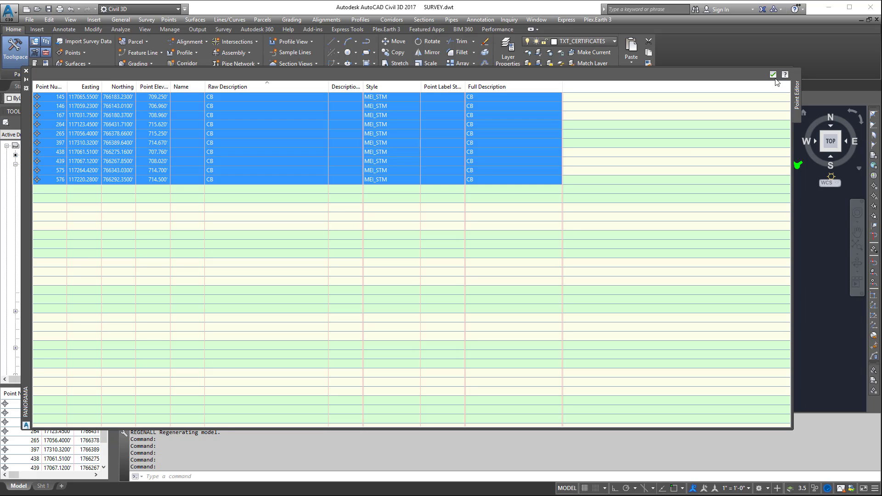
click(774, 75)
scroll(433, 278, down, 2)
scroll(432, 278, up, 6)
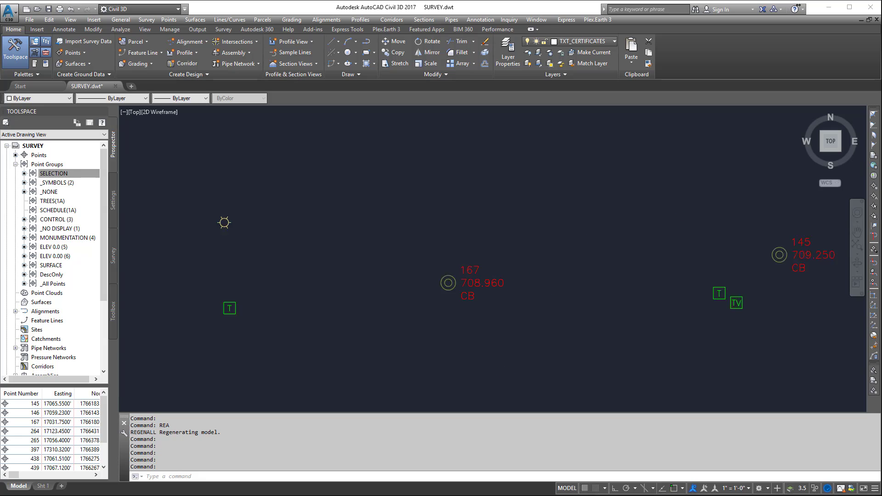
Add CB to the end of the raw descriptions included in the _SYMBOLS (2) point group and apply the change
right_click(76, 182)
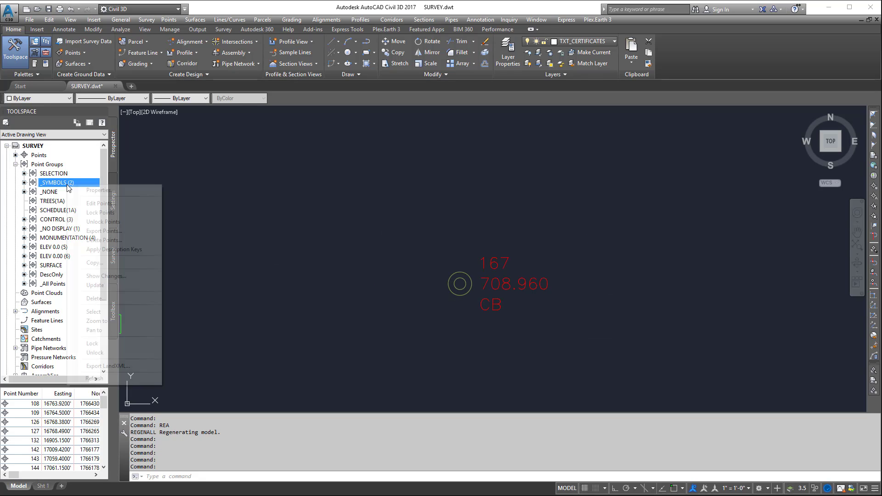
click(98, 190)
click(516, 136)
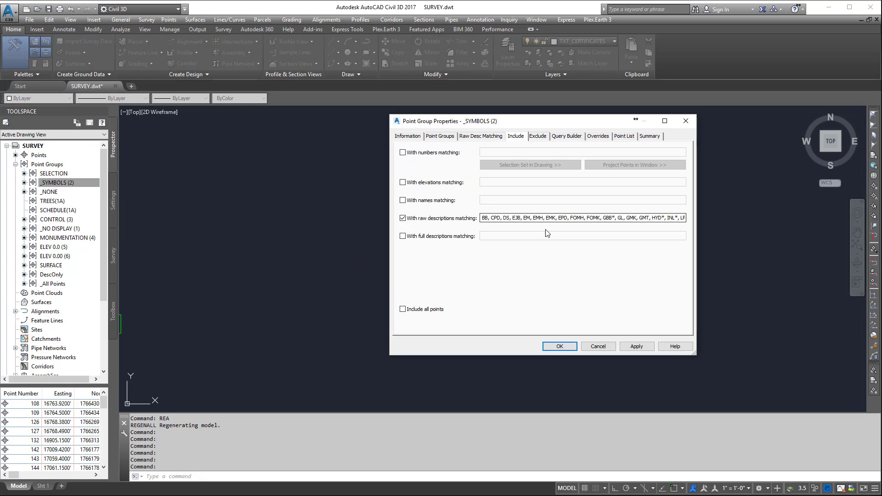
drag(536, 217, 689, 220)
click(685, 219)
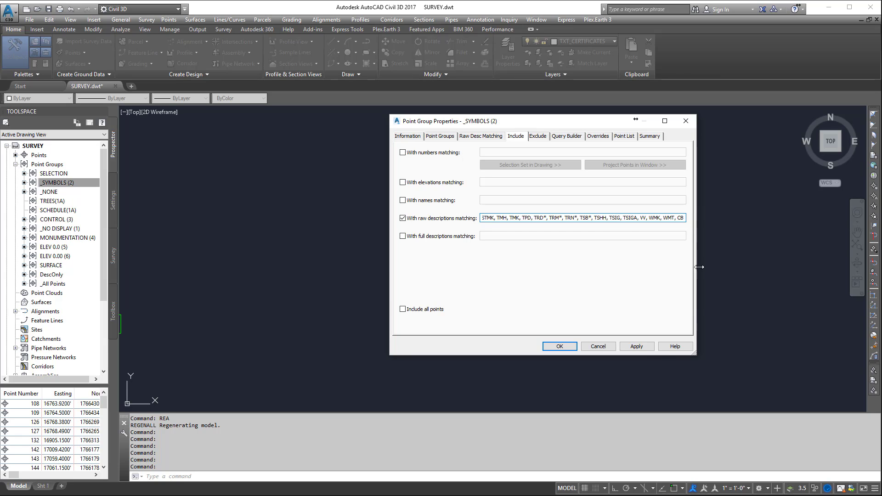
click(636, 346)
click(593, 347)
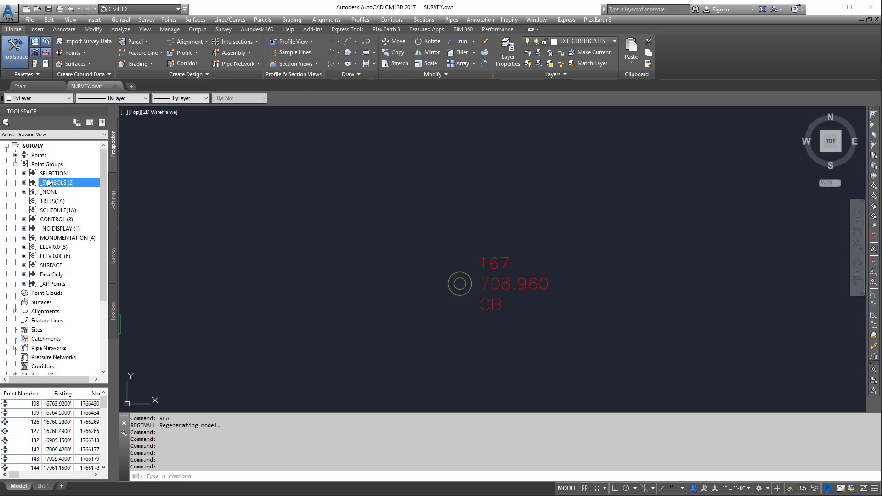
Move the SELECTION group to the end of the point group display order and apply it
right_click(51, 168)
click(71, 170)
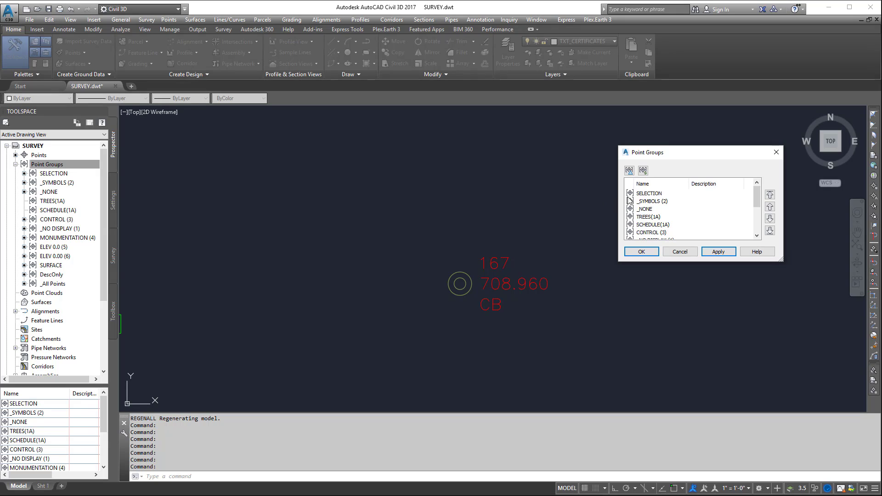
click(648, 194)
click(770, 230)
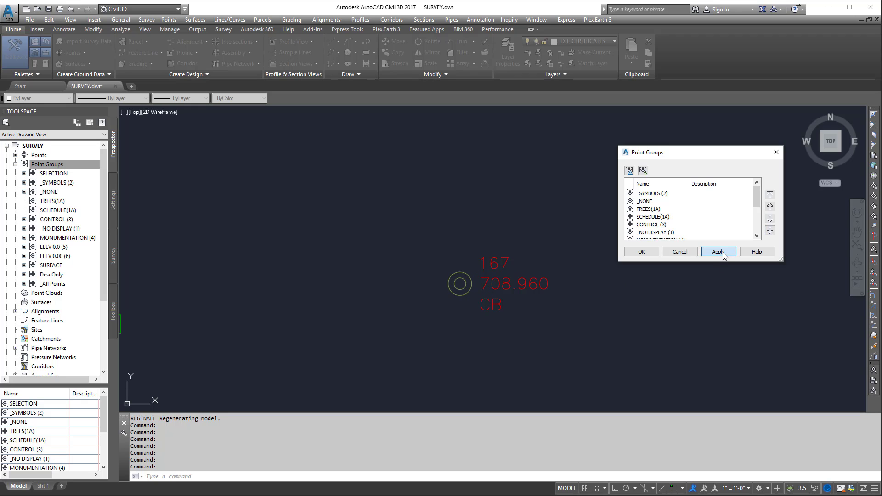
click(643, 253)
Examine how the point symbols display across the whole survey area
scroll(470, 263, down, 8)
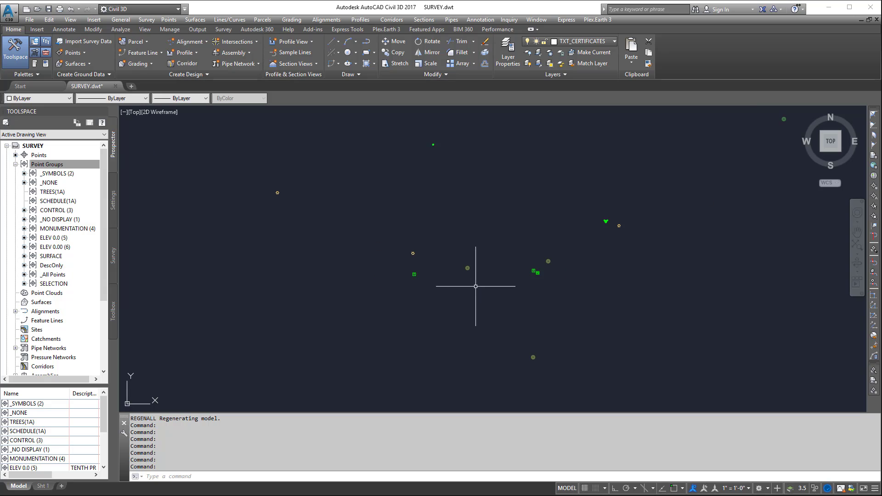
scroll(470, 262, up, 6)
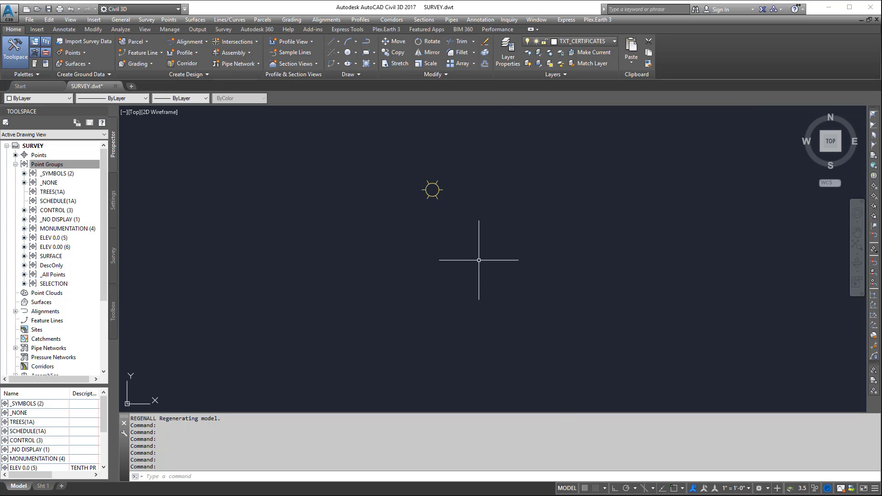
scroll(583, 284, down, 2)
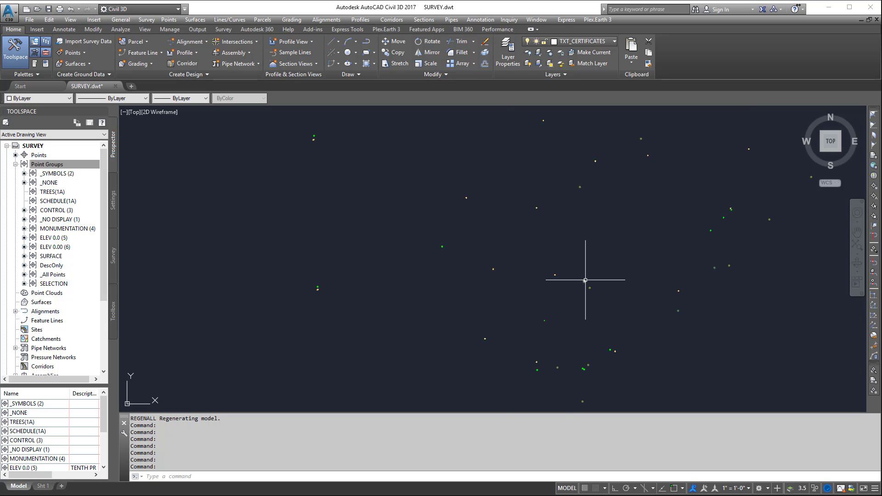
mouse_move(585, 280)
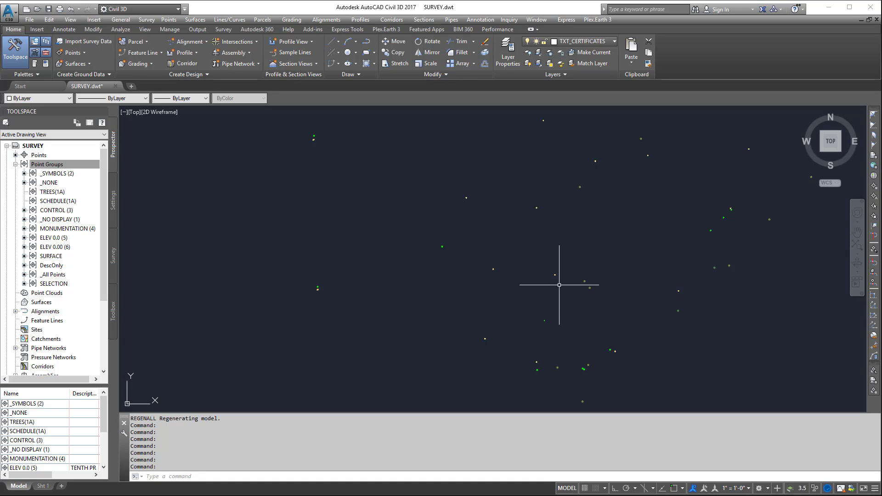
scroll(582, 286, up, 3)
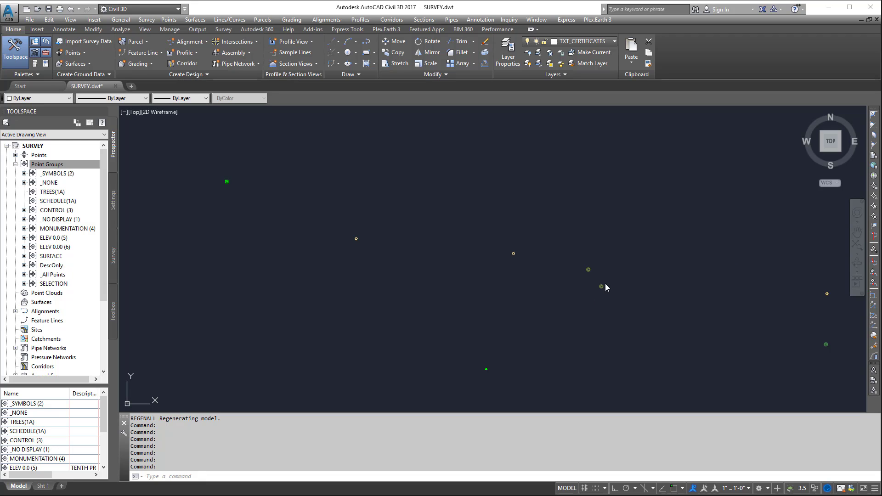
scroll(611, 253, down, 3)
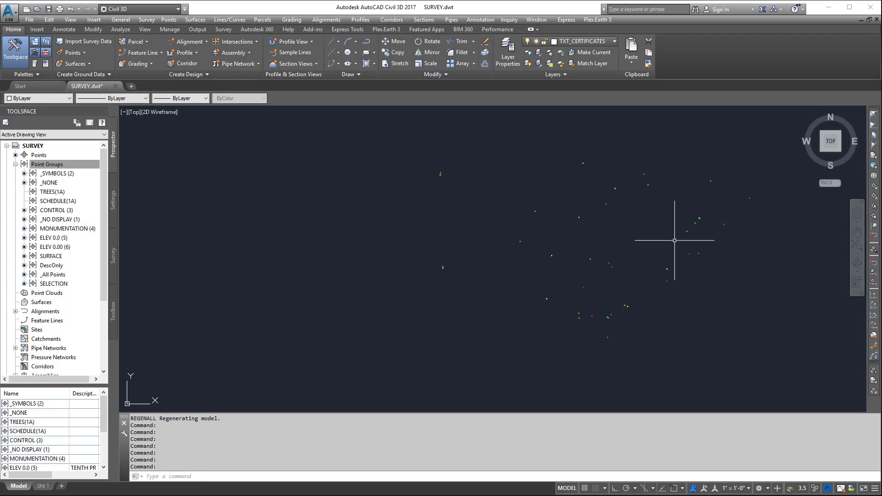
middle_drag(586, 252, 526, 269)
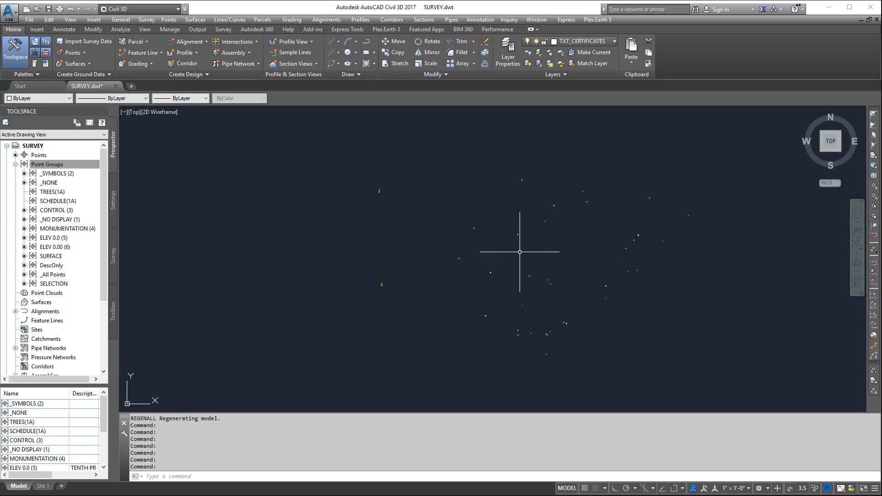
Reopen the point group display order and move the _NONE group to the end of the list
right_click(52, 169)
click(70, 172)
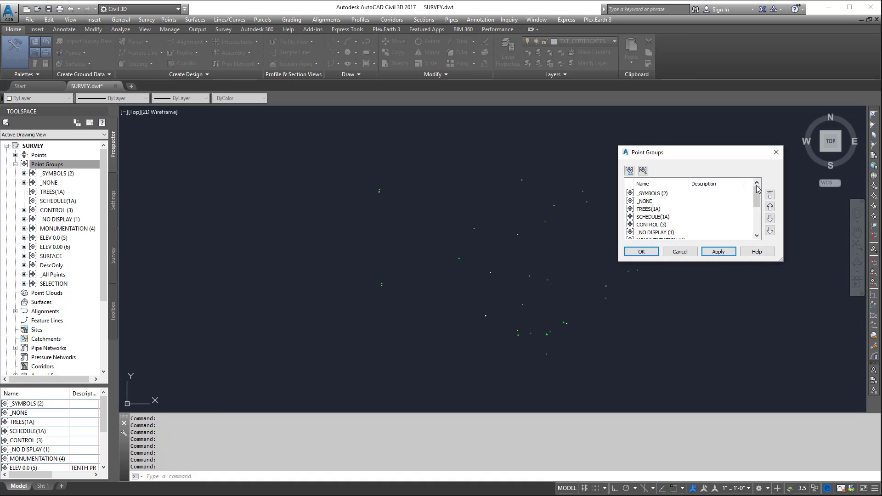
click(674, 225)
drag(755, 198, 755, 205)
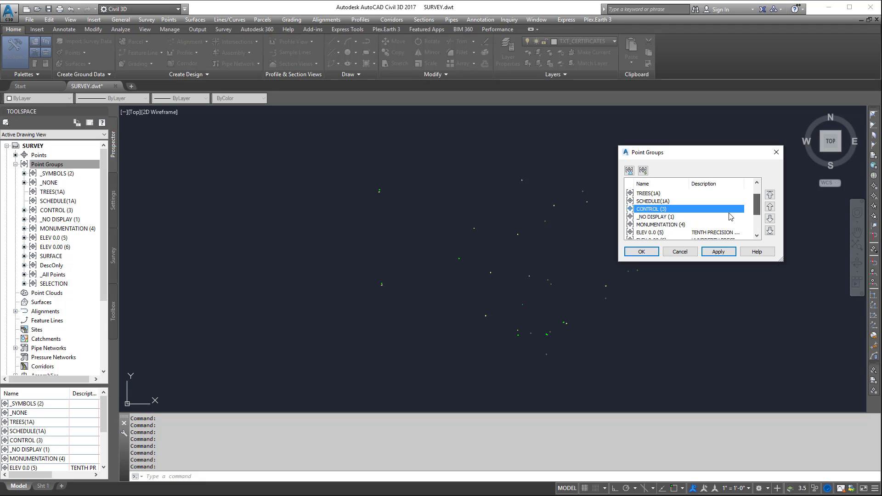
click(666, 218)
mouse_move(757, 204)
mouse_down()
mouse_move(758, 214)
mouse_move(757, 199)
mouse_up()
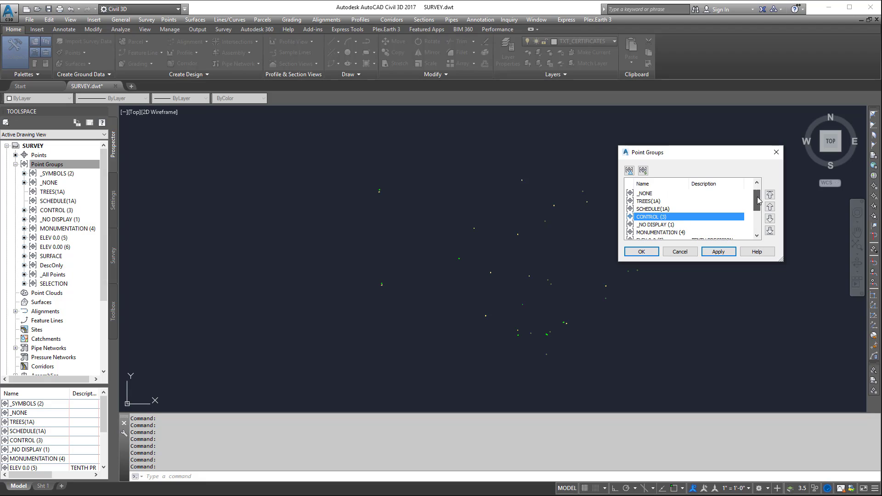
click(656, 193)
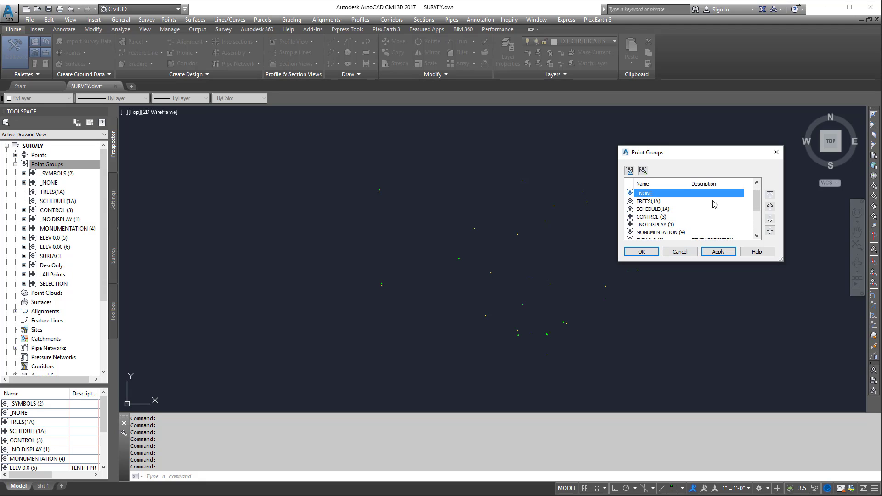
click(770, 231)
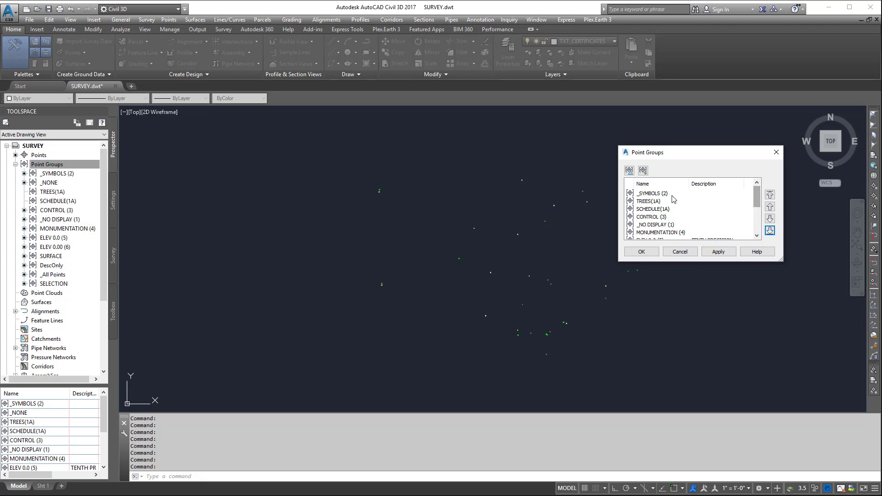
Move the _SYMBOLS (2) group directly below SCHEDULE(1A) in the display order and apply the new order
click(662, 193)
click(770, 219)
click(770, 219)
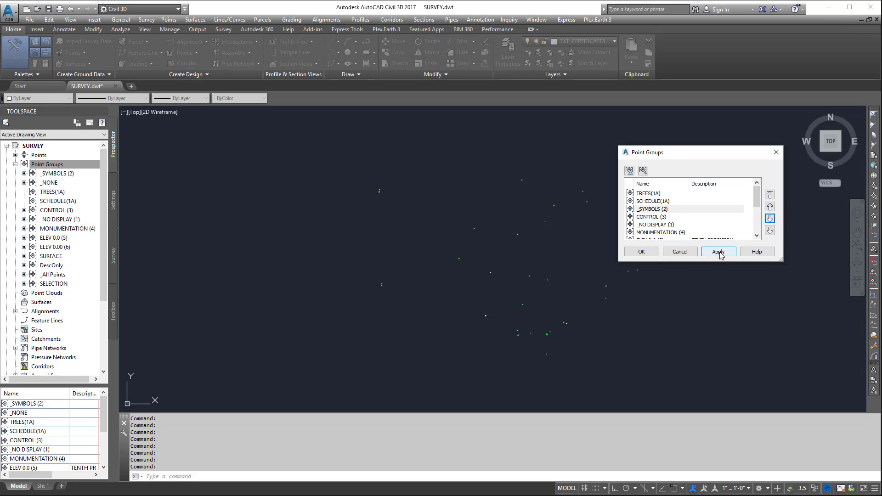
click(642, 251)
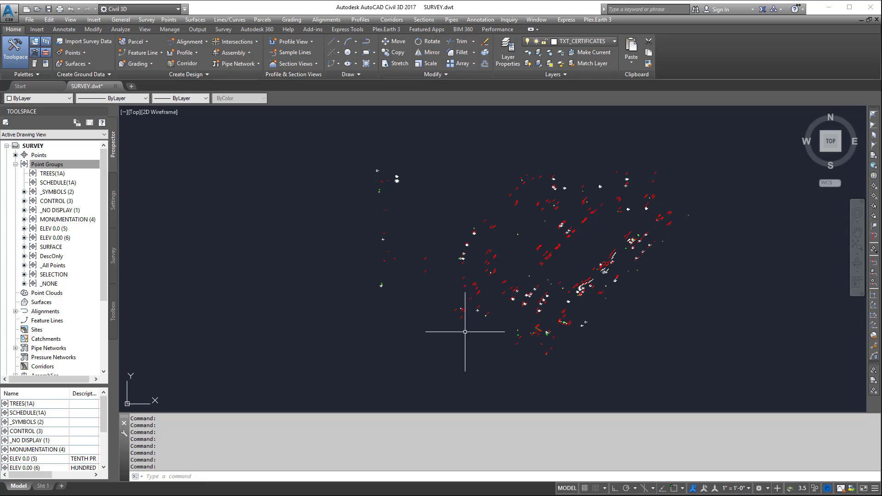
middle_drag(597, 256, 570, 251)
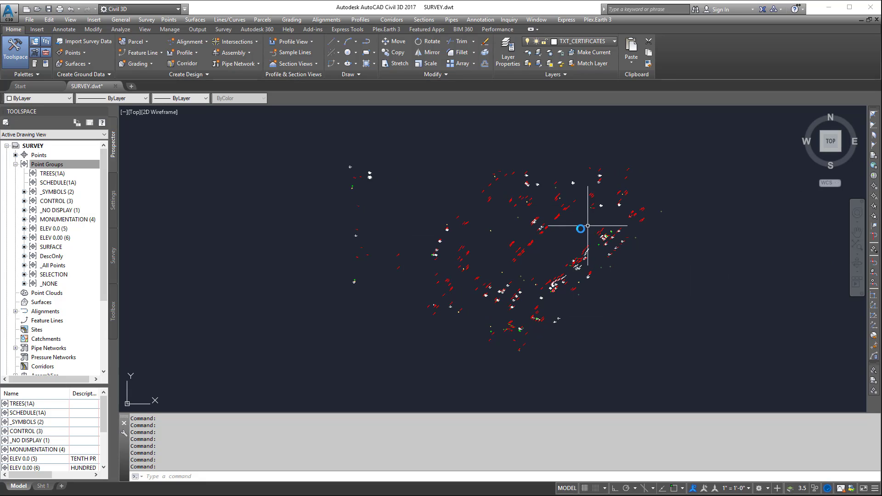
middle_drag(573, 230, 557, 253)
middle_drag(511, 283, 532, 266)
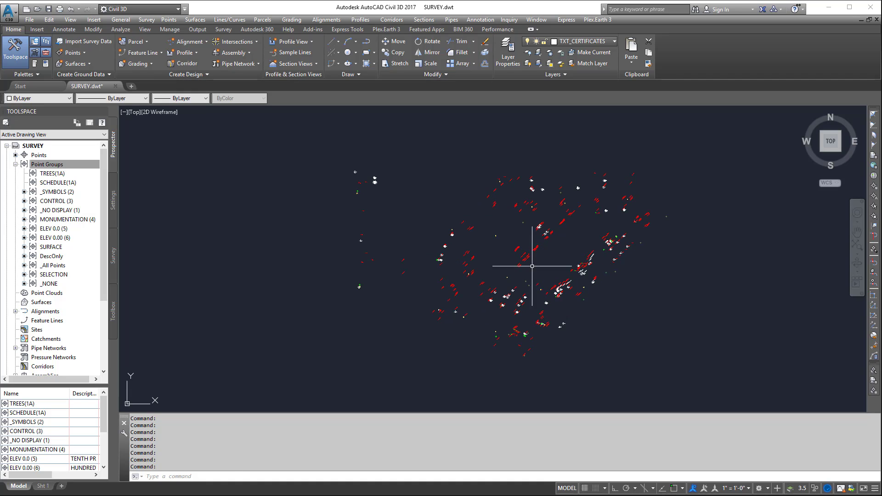